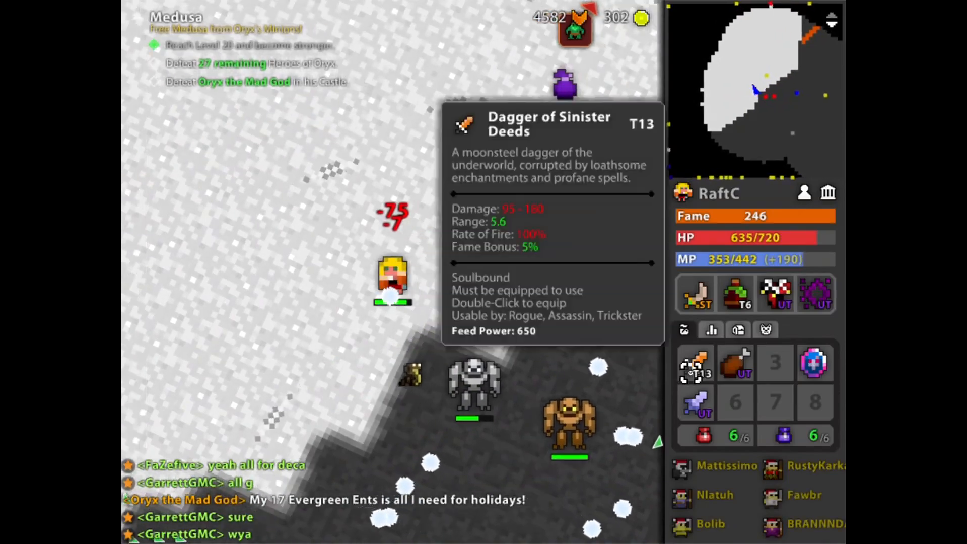
mouse_move(455, 201)
left_mouse_down()
mouse_move(440, 147)
mouse_move(491, 136)
mouse_move(526, 190)
mouse_move(520, 146)
mouse_move(606, 121)
mouse_move(512, 147)
mouse_move(531, 162)
mouse_move(391, 143)
mouse_move(418, 183)
mouse_move(310, 205)
mouse_move(371, 161)
mouse_move(319, 278)
mouse_move(547, 309)
mouse_move(557, 334)
mouse_move(528, 360)
mouse_move(486, 287)
mouse_move(411, 91)
mouse_move(526, 203)
mouse_move(578, 205)
mouse_move(553, 70)
left_mouse_up()
key("space")
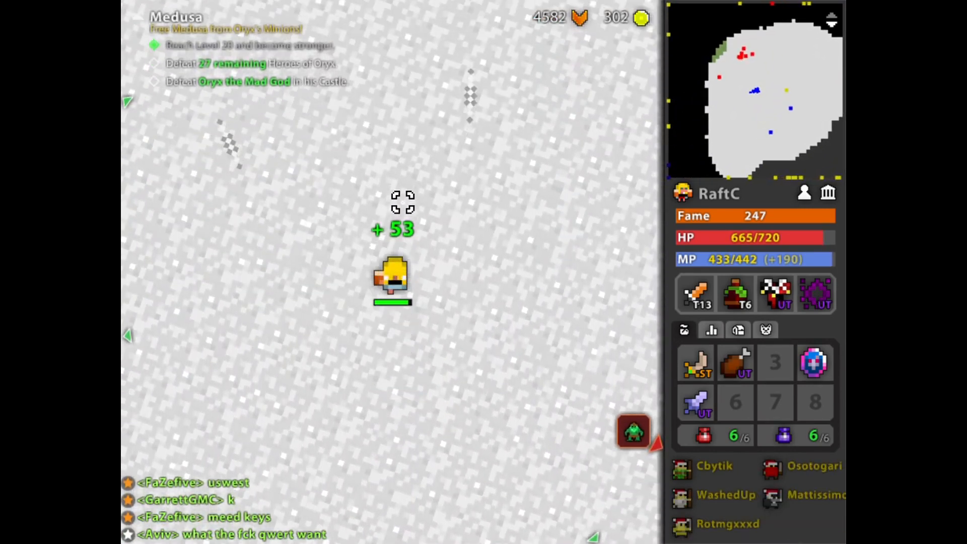
mouse_move(433, 204)
left_mouse_down()
mouse_move(512, 236)
mouse_move(583, 235)
left_mouse_up()
key("space")
key("d")
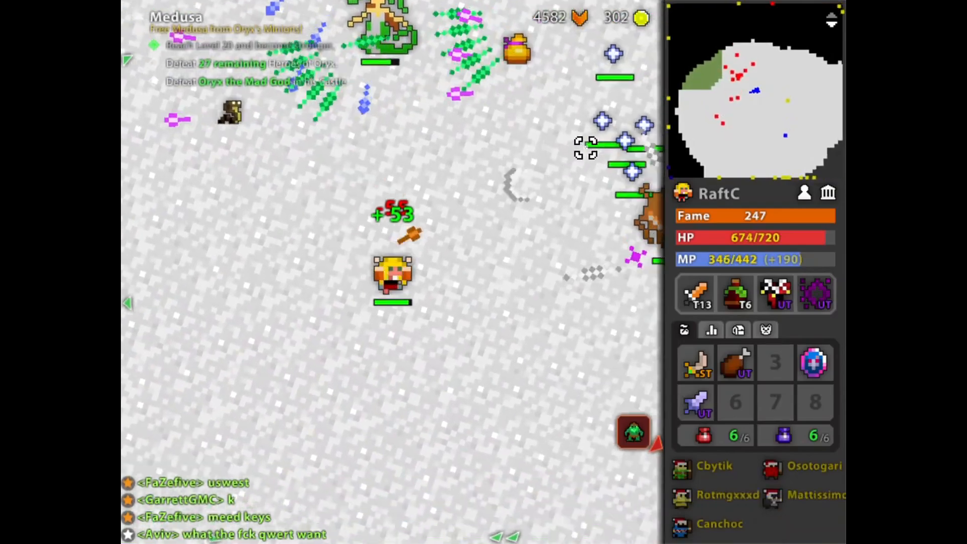
key("space")
key("s")
key("space")
mouse_move(483, 133)
left_mouse_down()
mouse_move(458, 125)
mouse_move(614, 46)
mouse_move(639, 86)
mouse_move(619, 157)
mouse_move(628, 190)
mouse_move(576, 332)
mouse_move(268, 314)
left_mouse_up()
key("w")
key("s")
left_click_drag(252, 354, 256, 328)
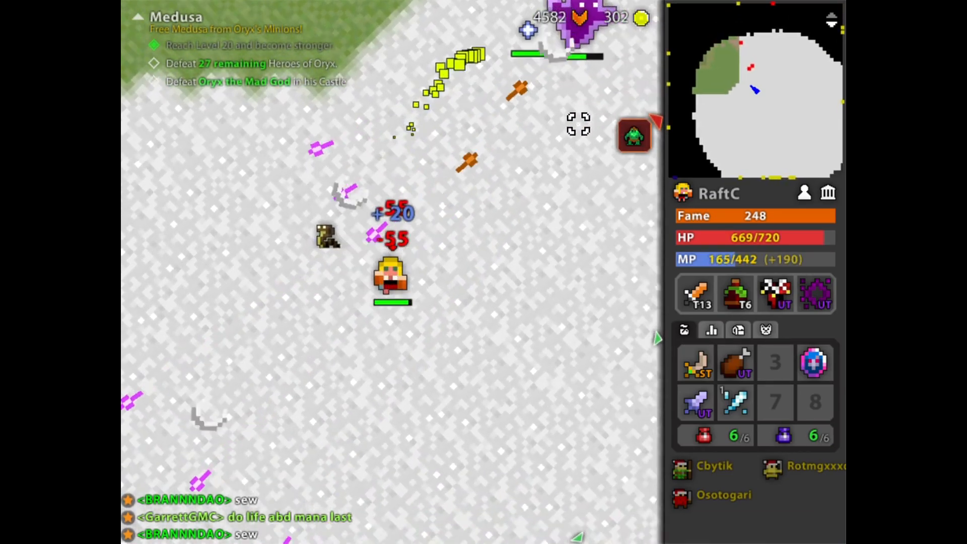
key("d")
mouse_move(578, 124)
left_mouse_down()
mouse_move(505, 86)
mouse_move(483, 171)
mouse_move(522, 347)
left_mouse_up()
key("w")
key("w")
key("d")
left_click_drag(535, 310, 521, 375)
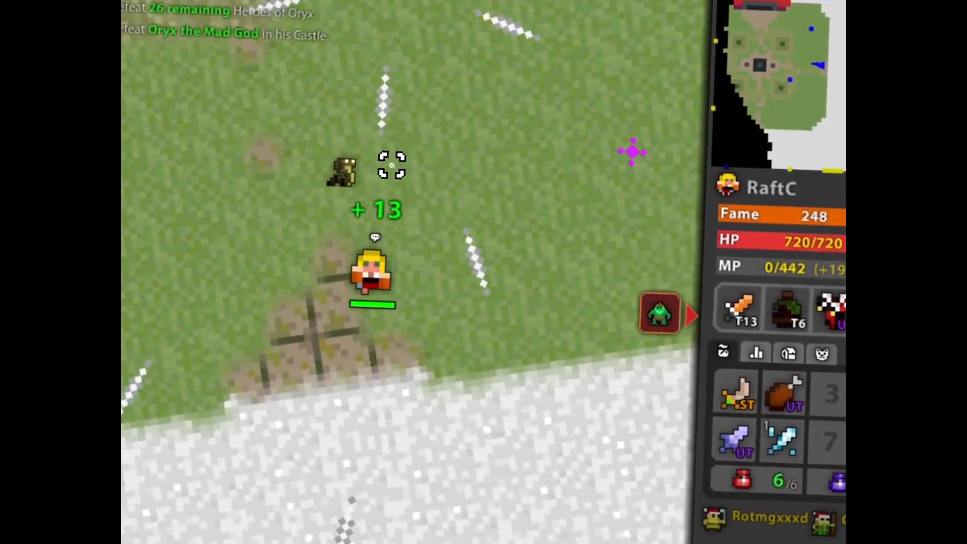
key("s")
key("d")
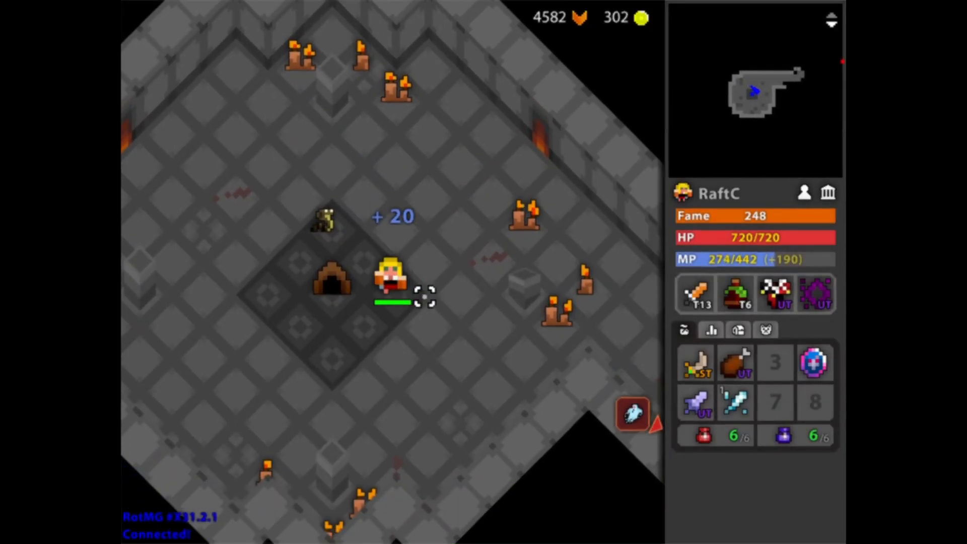
key("d")
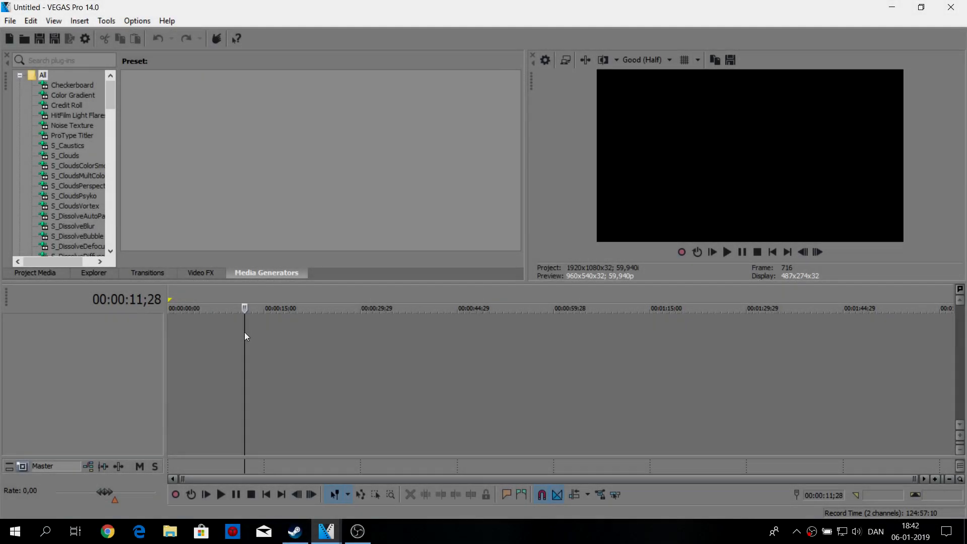
left_click(406, 328)
left_click(337, 337)
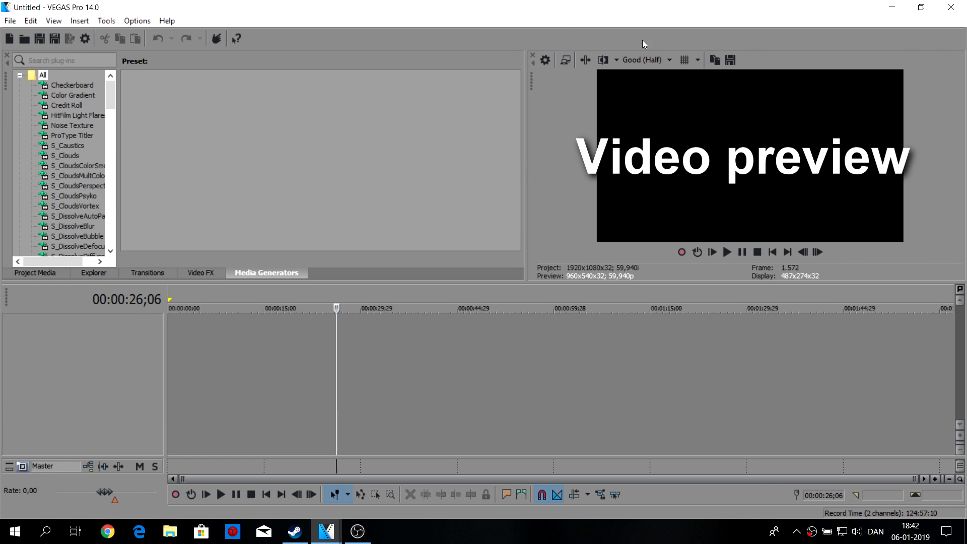
left_click(215, 336)
left_click(169, 322)
left_click(210, 325)
left_click(316, 330)
left_click(417, 333)
left_click(229, 331)
left_click(176, 327)
left_click(198, 324)
left_click(165, 319)
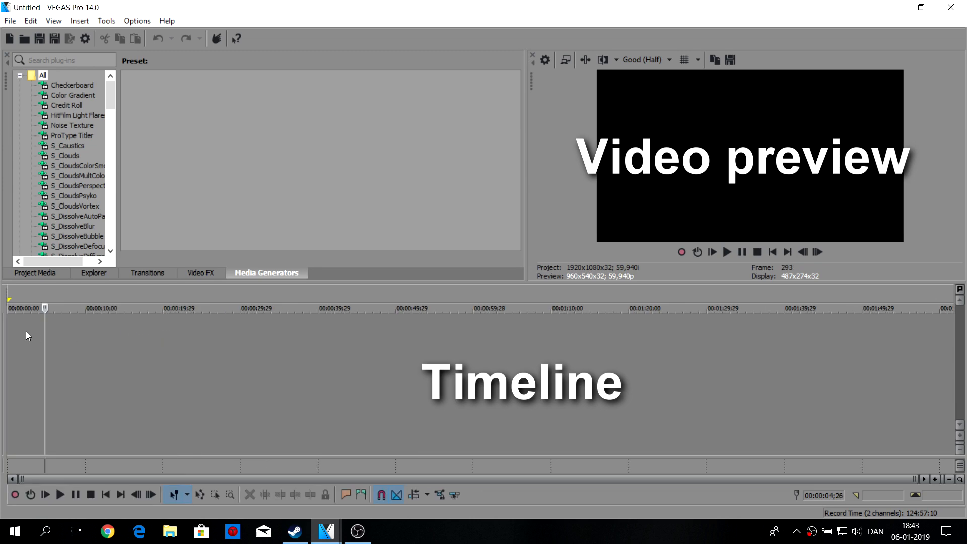
left_click_drag(6, 327, 167, 322)
left_click(170, 322)
left_click(166, 322)
left_click(238, 332)
left_click(196, 326)
left_click(169, 326)
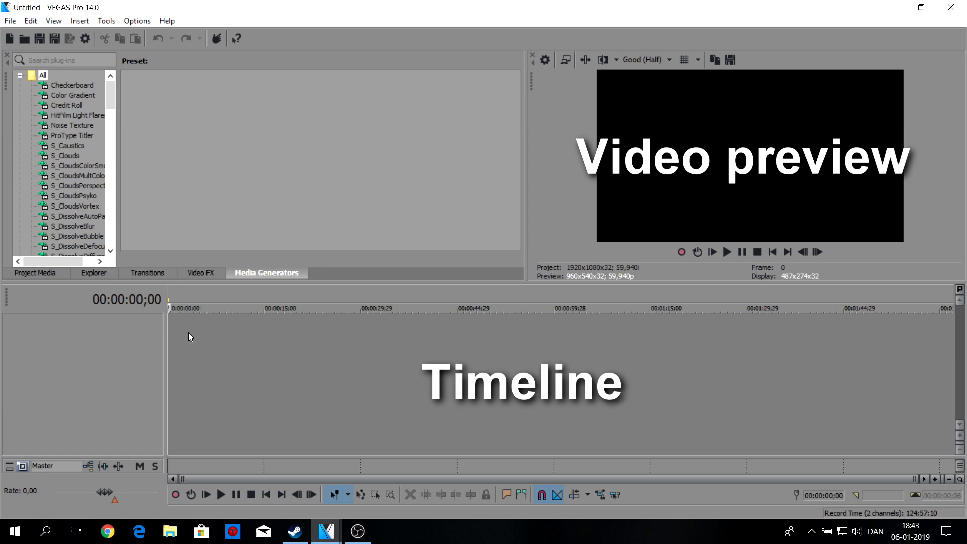
left_click(10, 21)
left_click(234, 331)
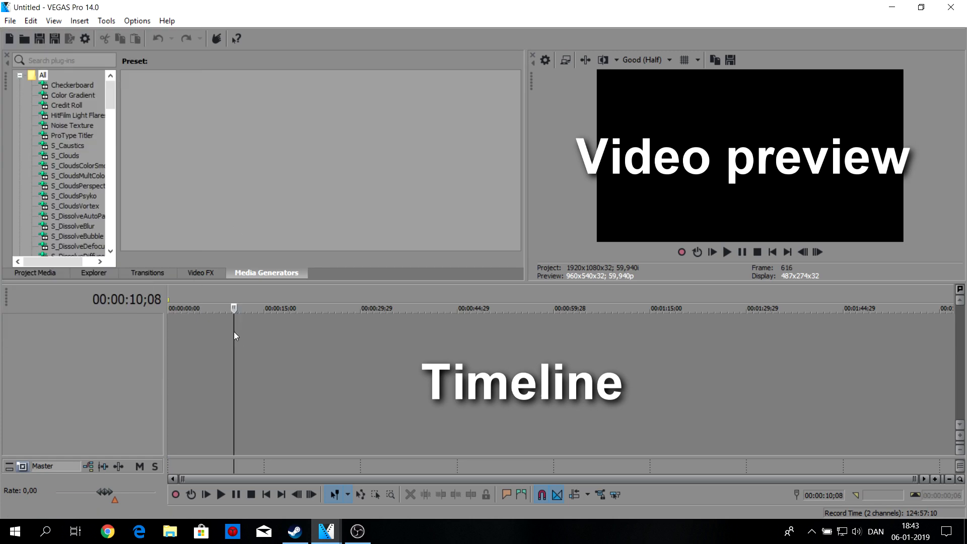
left_click(168, 325)
left_click(210, 401)
left_click(212, 342)
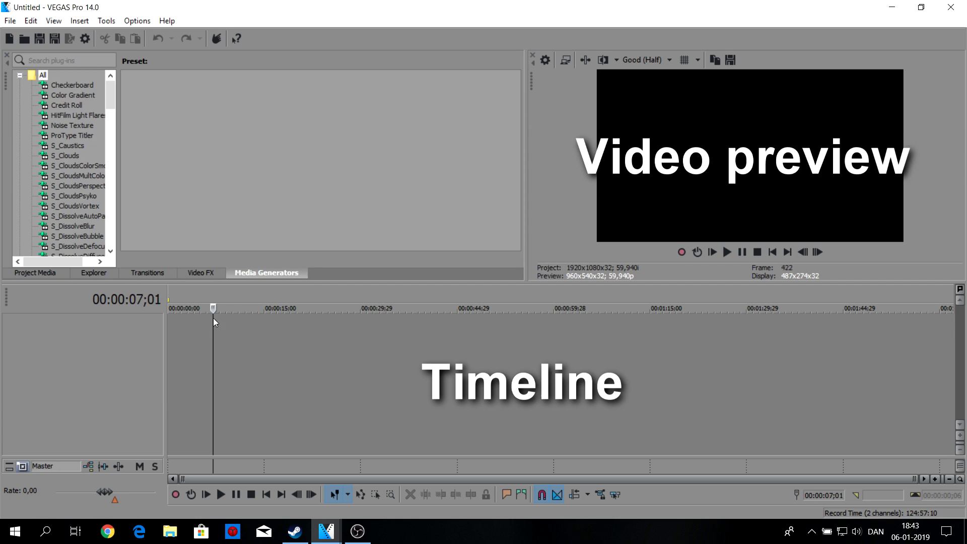
left_click(168, 340)
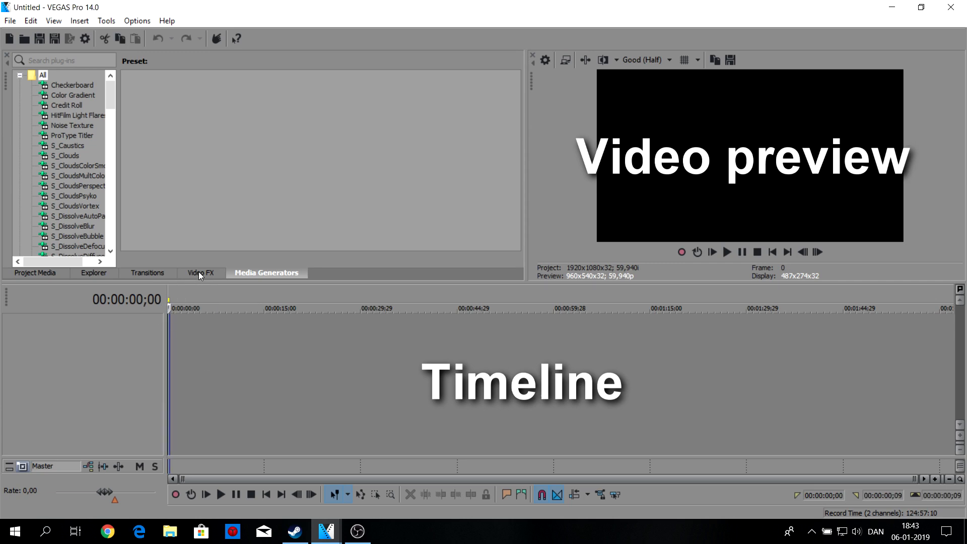
Browse the media generators, examining the presets of Credit Roll, Checkerboard, (Legacy) Text and Solid Color
left_click(84, 105)
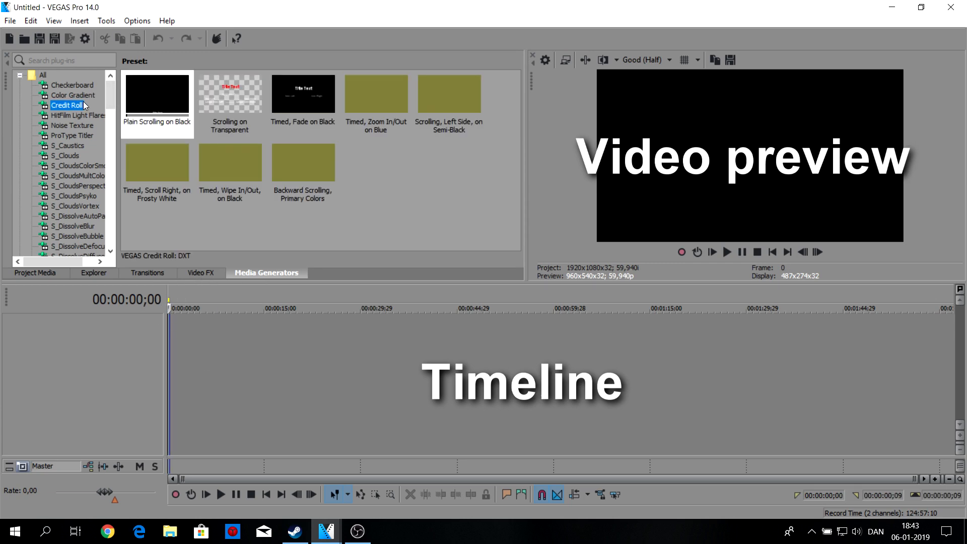
left_click(83, 86)
left_click_drag(110, 99, 113, 224)
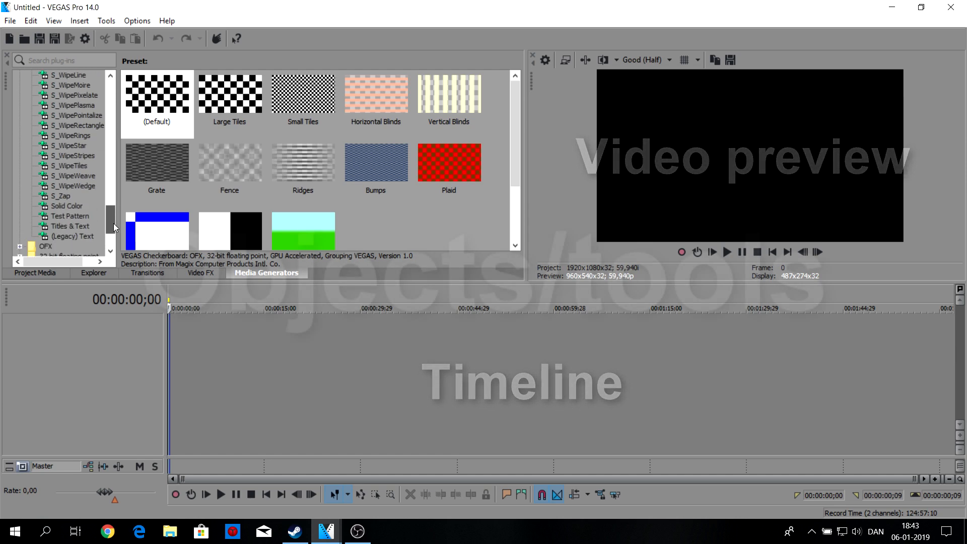
scroll(108, 217, "down", 1)
left_click(73, 205)
left_click(158, 91)
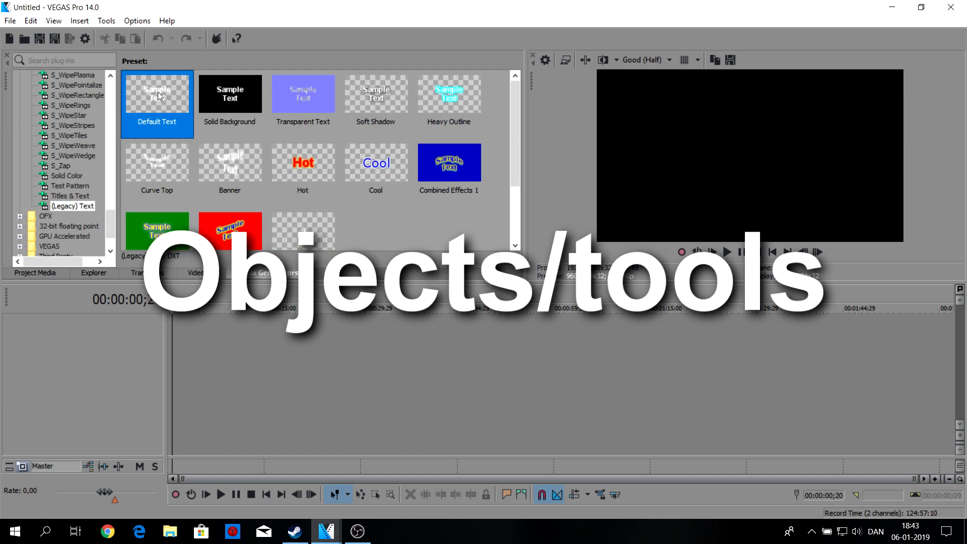
mouse_move(114, 217)
left_mouse_down()
mouse_move(113, 207)
mouse_move(114, 217)
left_mouse_up()
left_click(67, 185)
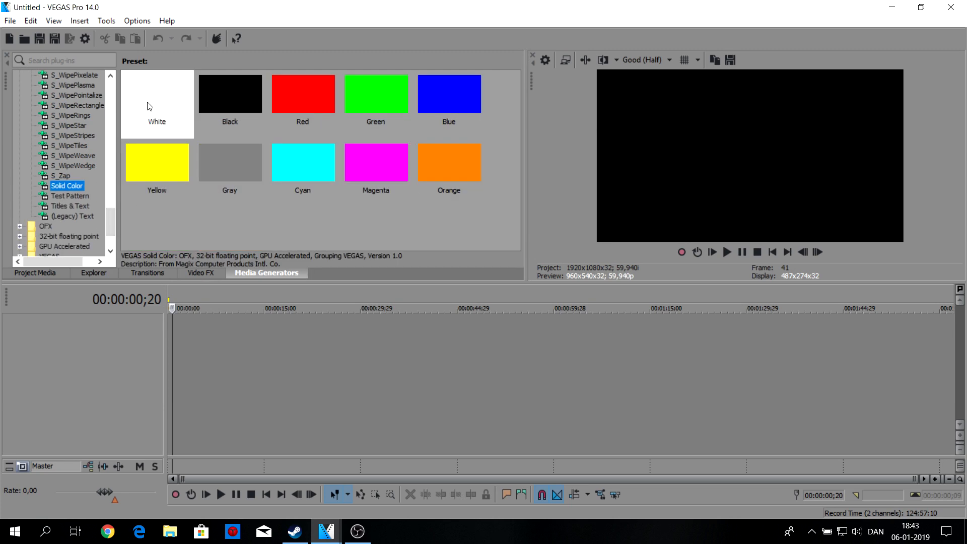
left_click(220, 95)
left_click(302, 98)
left_click(439, 106)
Add a black solid color clip to the empty timeline, then try out undo and redo on it and leave the addition undone
left_click_drag(210, 103, 218, 363)
left_click_drag(278, 93, 346, 129)
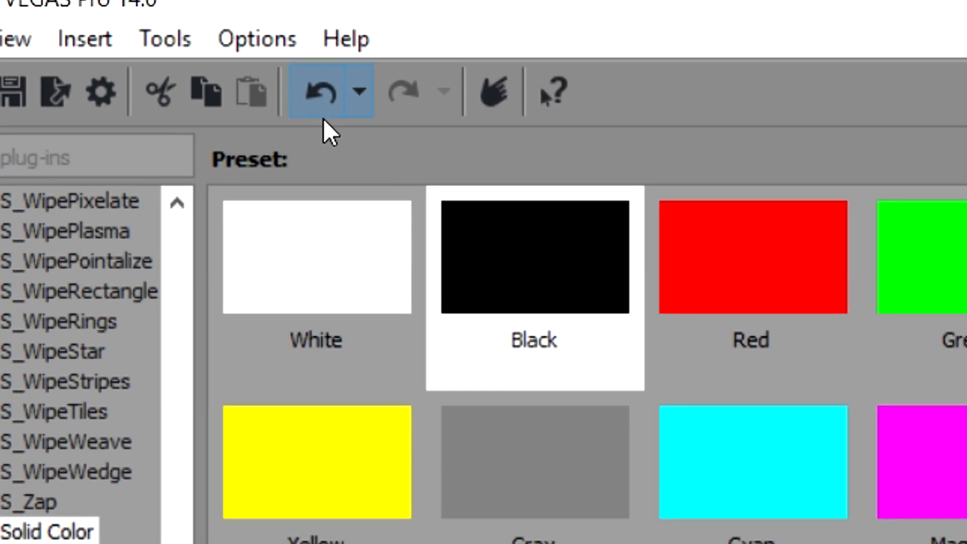
left_click(323, 113)
left_click(402, 103)
left_click(321, 98)
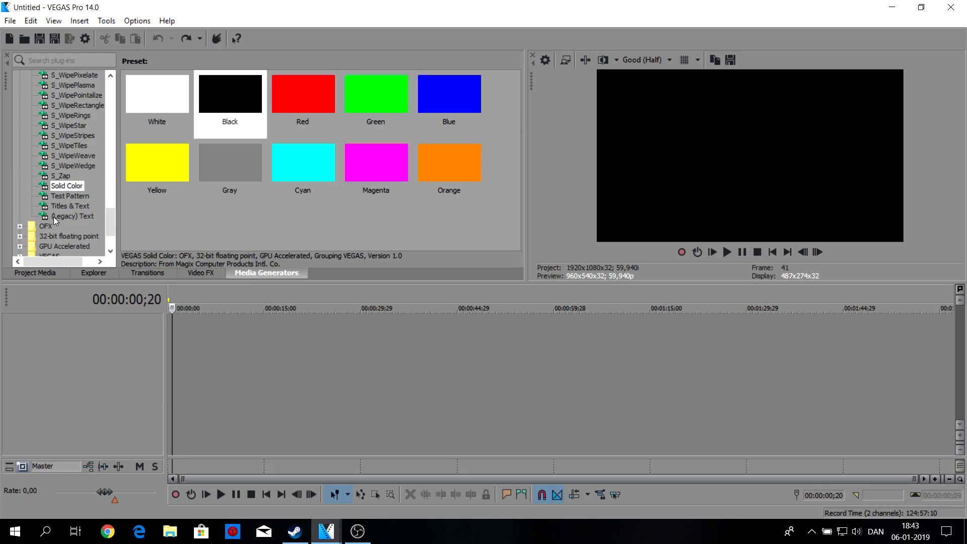
Try to place the Default Text preset of the (Legacy) Text generator at the beginning of the timeline
left_click(56, 217)
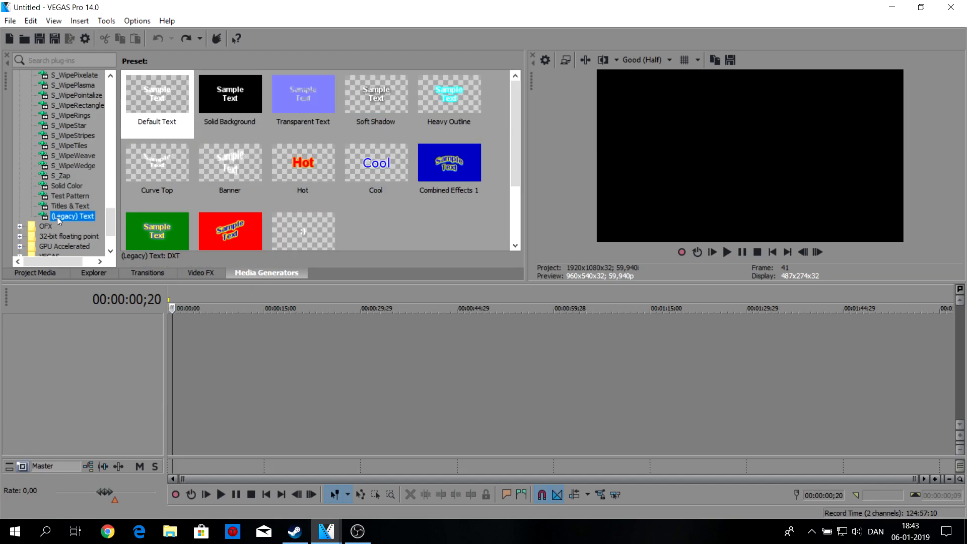
left_click(152, 102)
left_click_drag(160, 96, 183, 336)
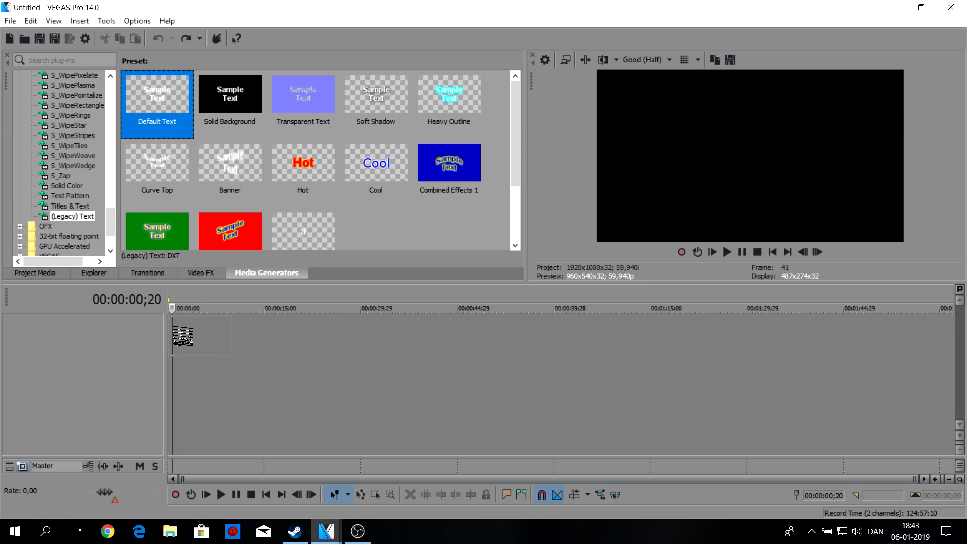
Browse the video effects and examine the presets of Glint and Glow
left_click_drag(111, 216, 110, 89)
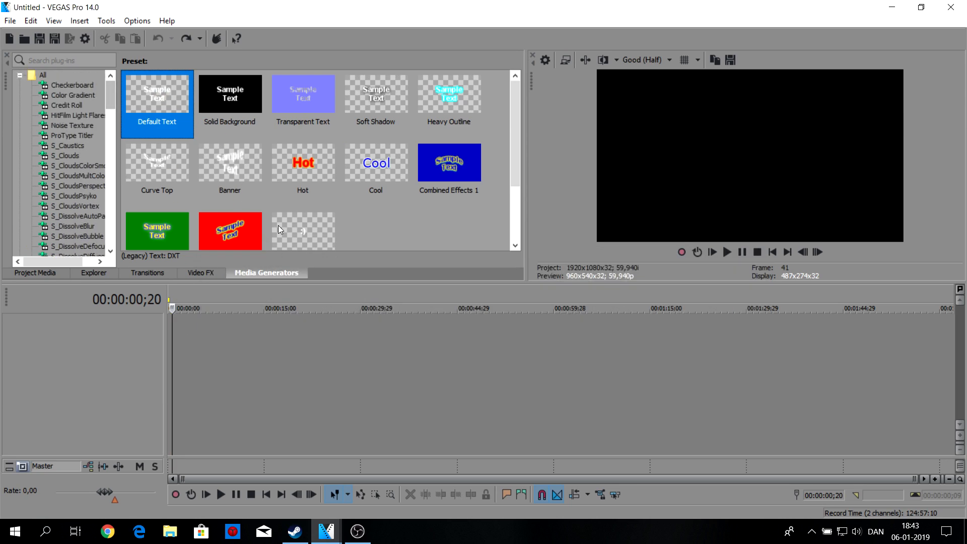
left_click(205, 271)
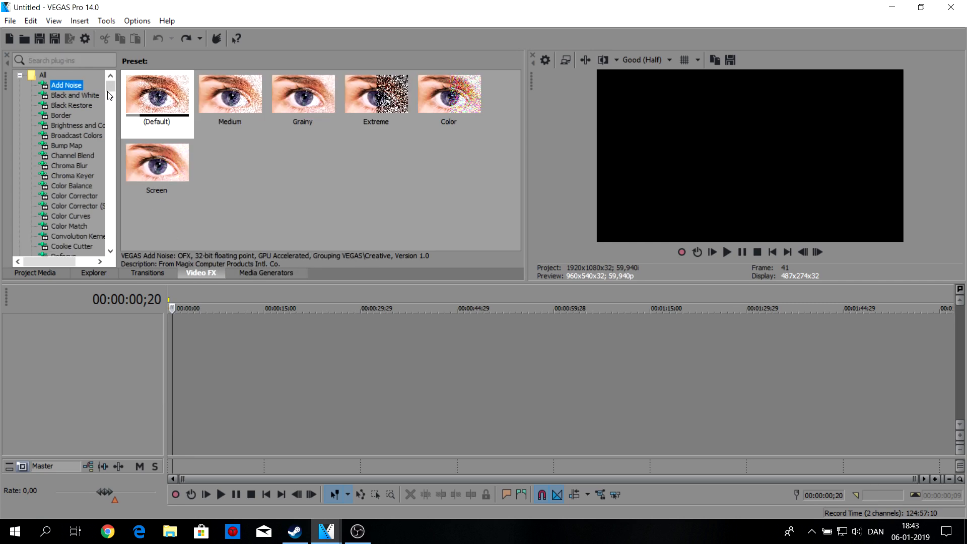
mouse_move(109, 86)
left_mouse_down()
mouse_move(109, 173)
mouse_move(111, 98)
left_mouse_up()
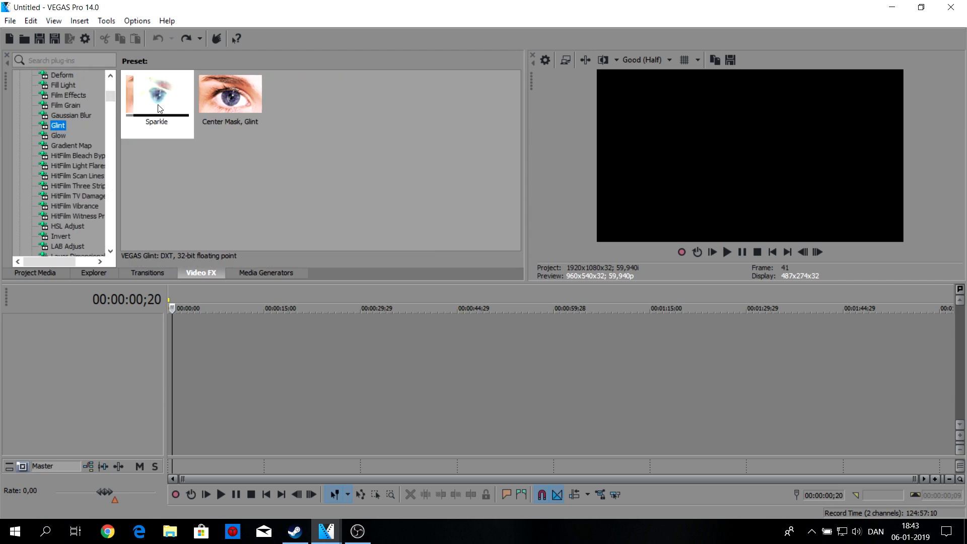
left_click(56, 137)
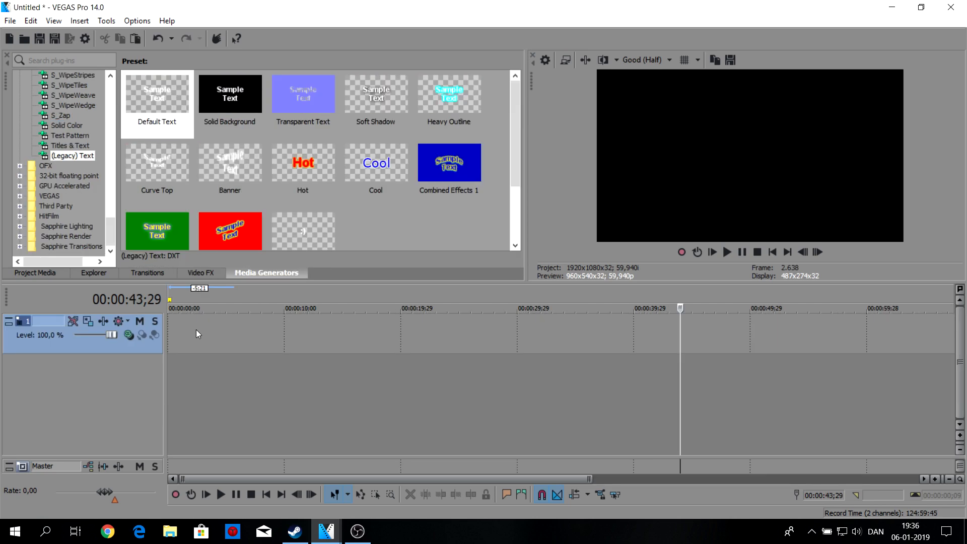
Add a Default Text clip from the (Legacy) Text generator at the start of track 1 and change its text to "Tutorial"
left_click_drag(195, 332, 170, 332)
left_click(173, 333)
left_click_drag(157, 98, 179, 334)
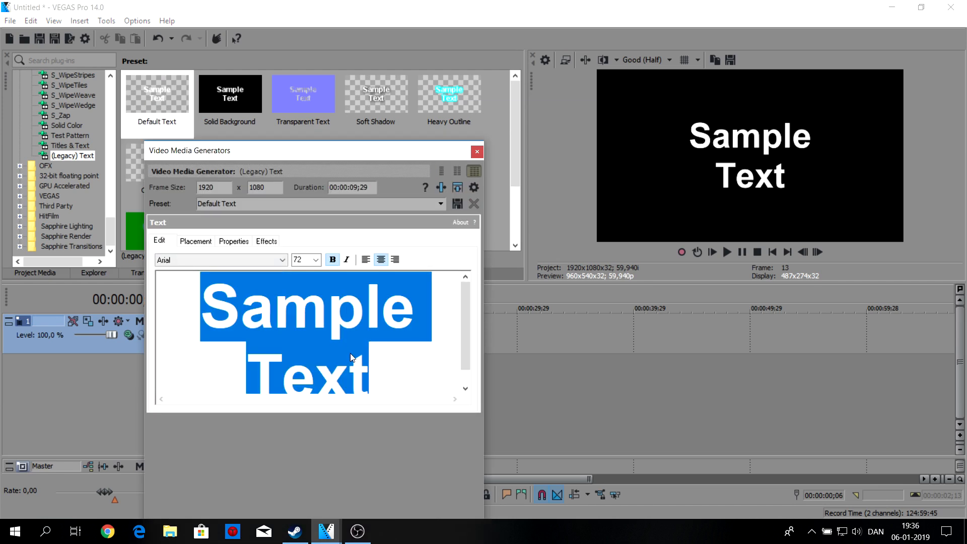
type("Tutorial")
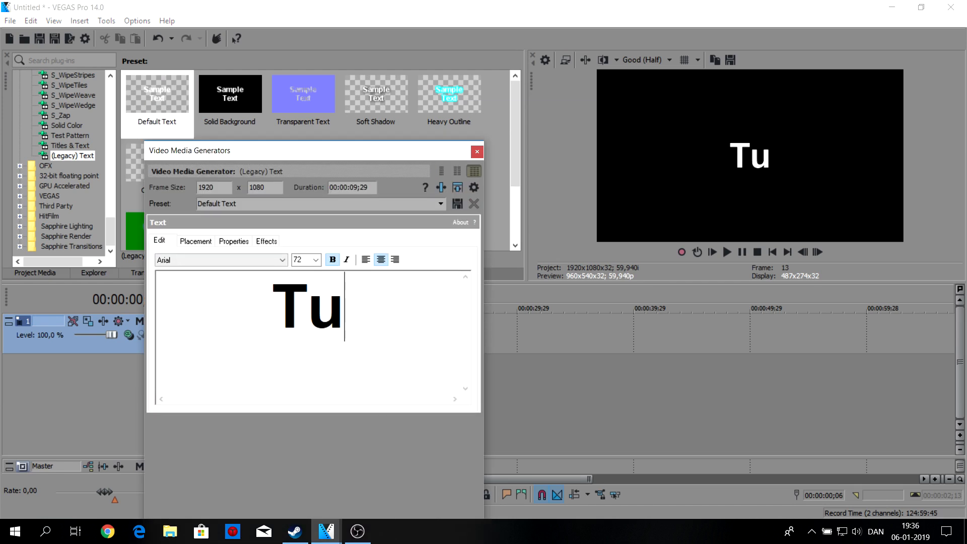
left_click(481, 151)
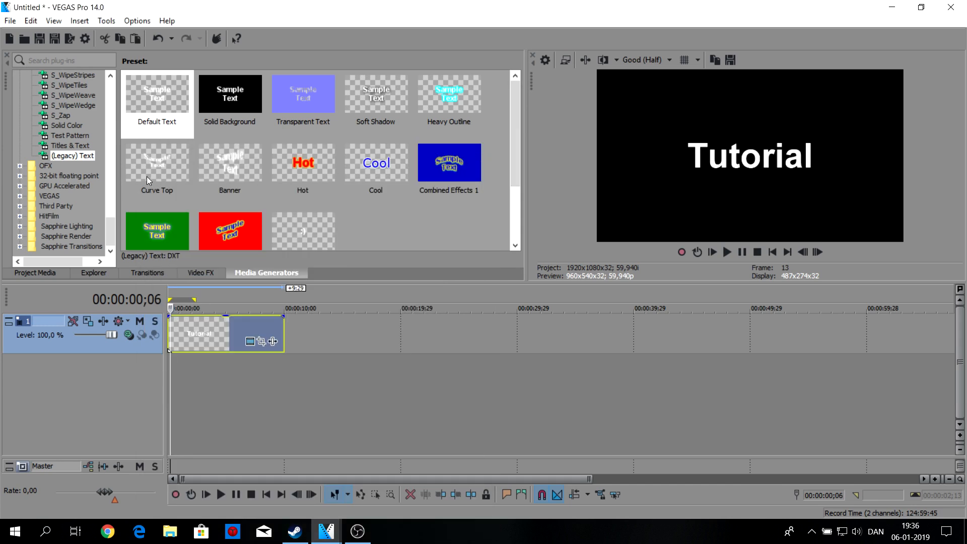
Try the Maximum Pinch preset of the Pinch/Punch video effect on the "Tutorial" text clip
key("alt+8")
scroll(80, 151, "up", 15)
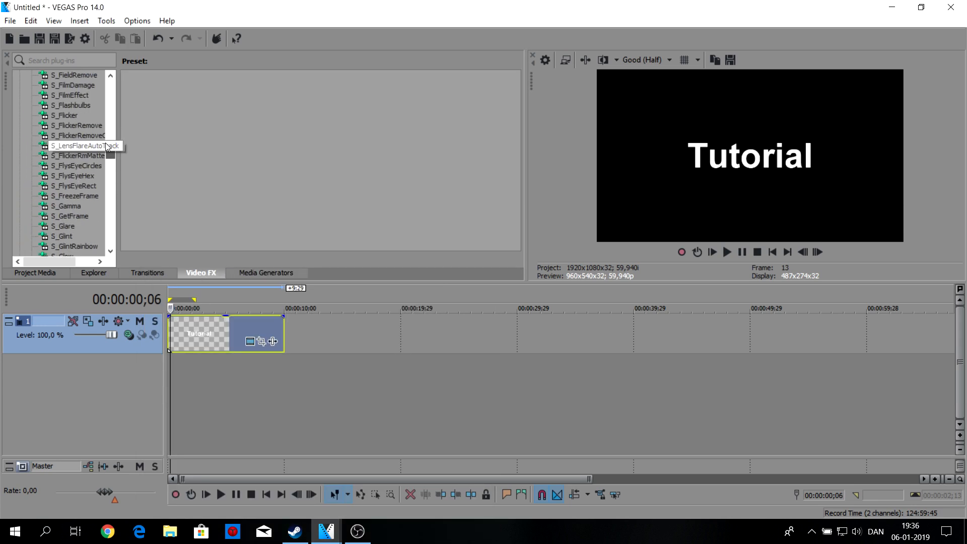
left_click(71, 166)
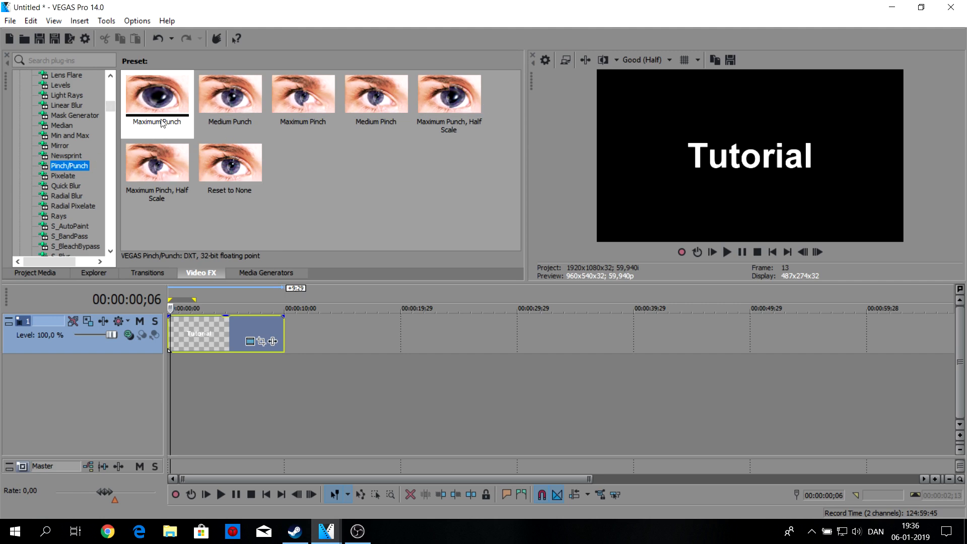
left_click_drag(303, 104, 302, 104)
left_click_drag(273, 341, 218, 333)
mouse_move(153, 179)
left_mouse_down()
mouse_move(211, 179)
mouse_move(151, 181)
mouse_move(207, 179)
mouse_move(162, 178)
left_mouse_up()
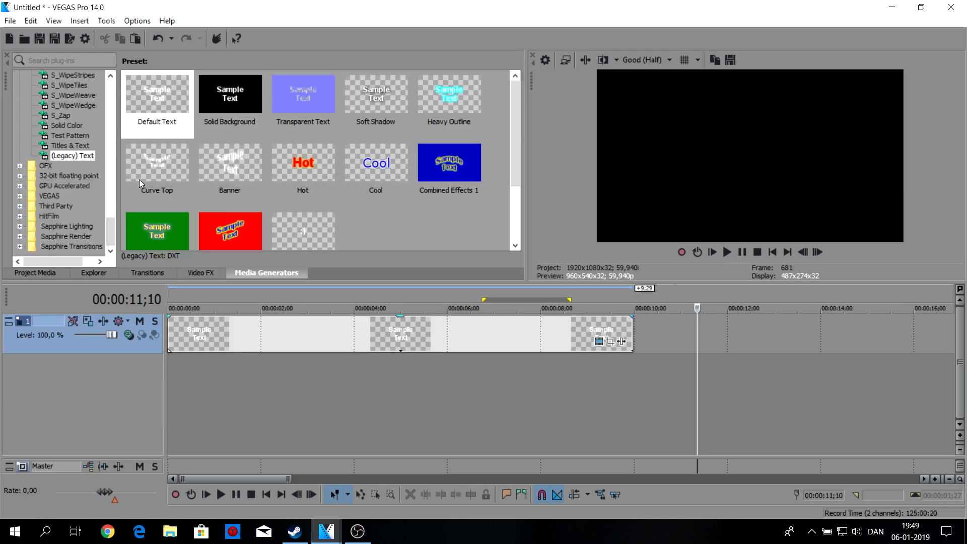
Apply the (Default) preset of the Pixelate video effect to the "Sample Text" clip and raise its horizontal pixelization
left_click(200, 272)
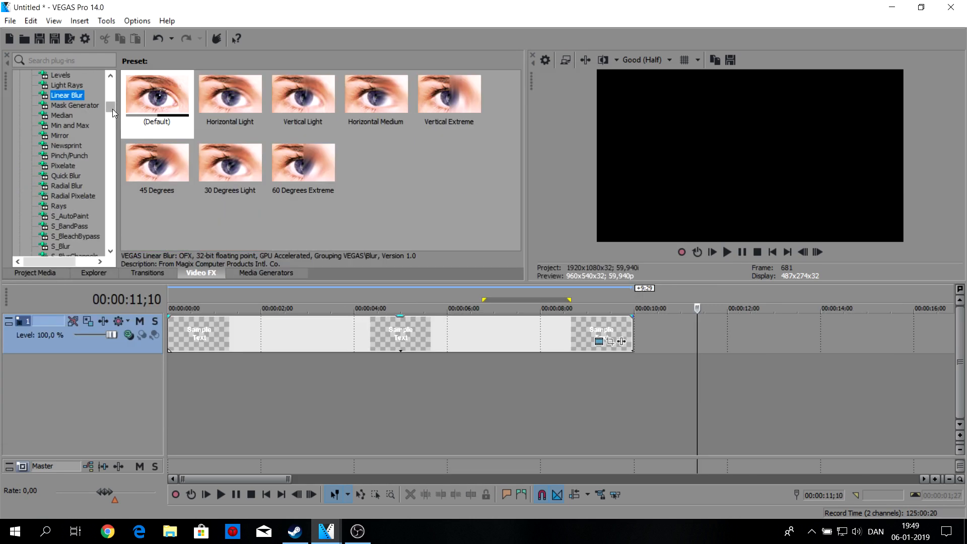
left_click(63, 166)
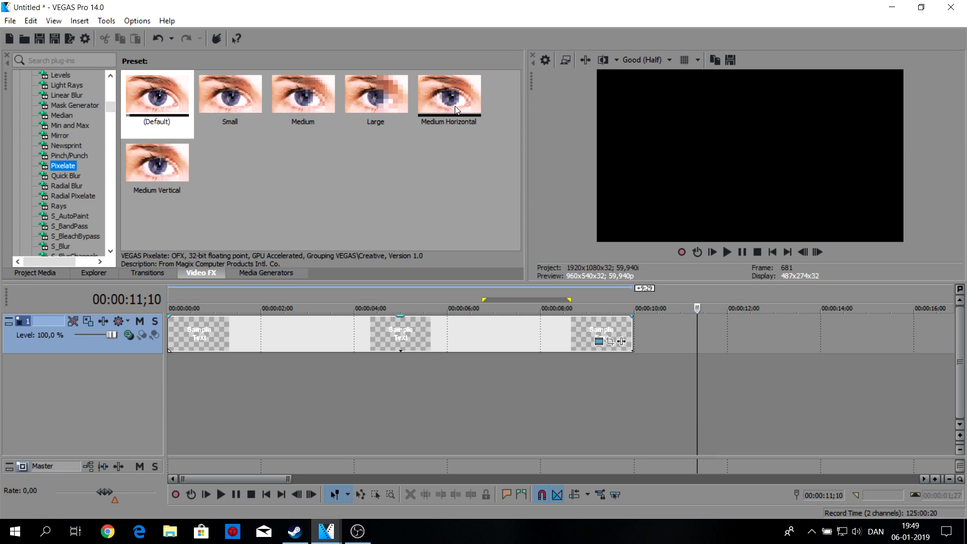
left_click(171, 325)
left_click(150, 89)
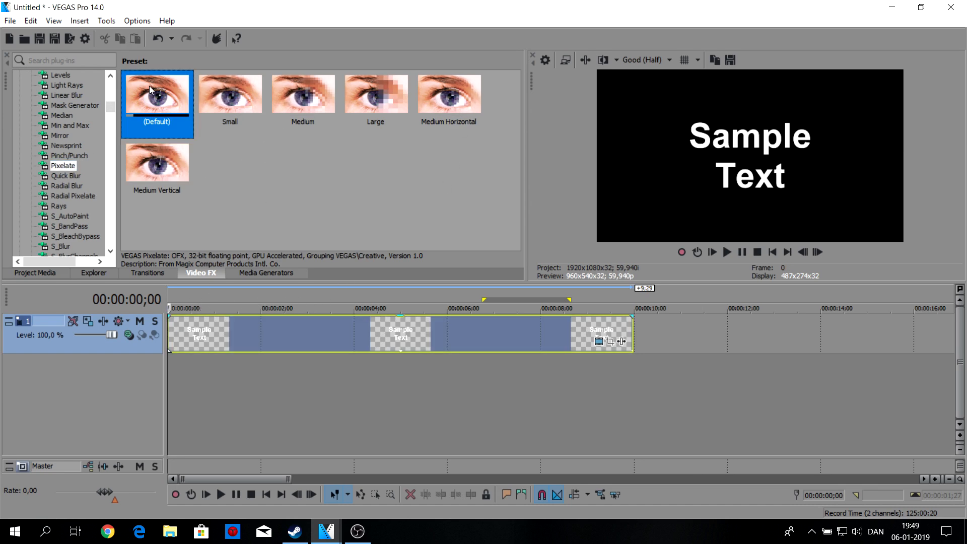
left_click(395, 98)
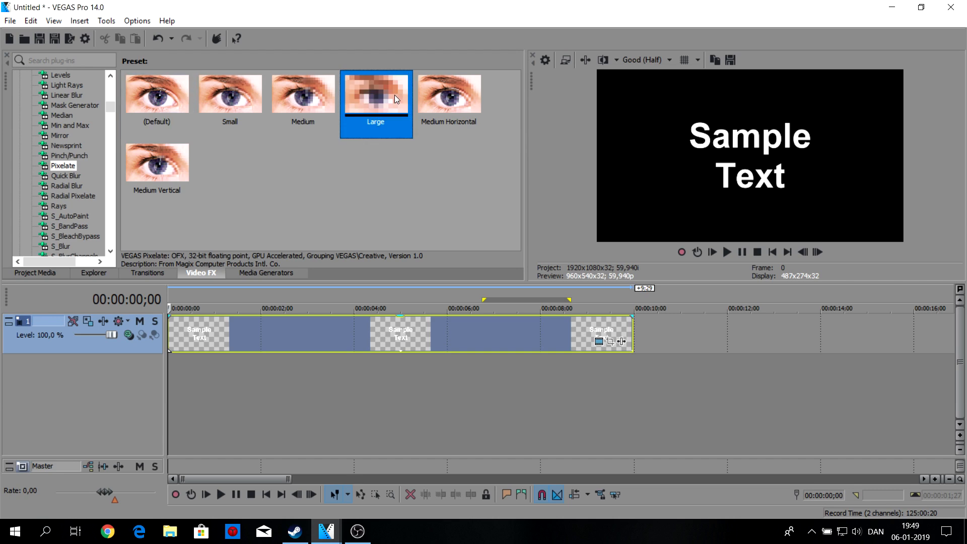
left_click(295, 95)
left_click(237, 101)
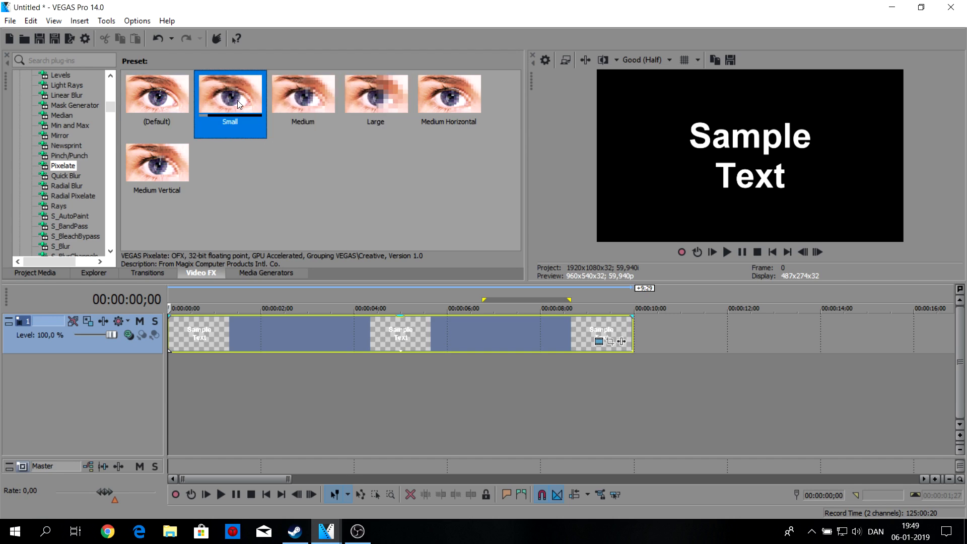
left_click(145, 105)
left_click_drag(145, 106, 264, 327)
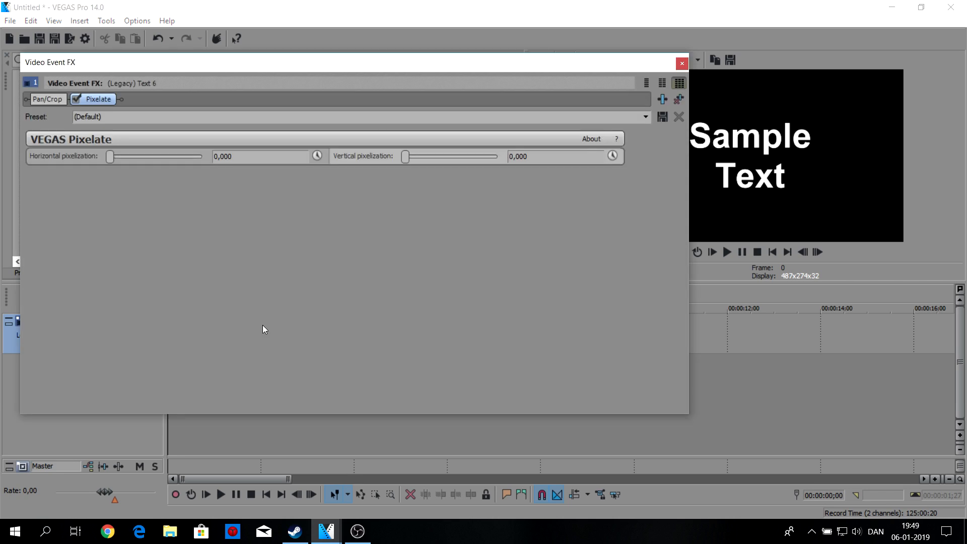
left_click_drag(561, 63, 539, 71)
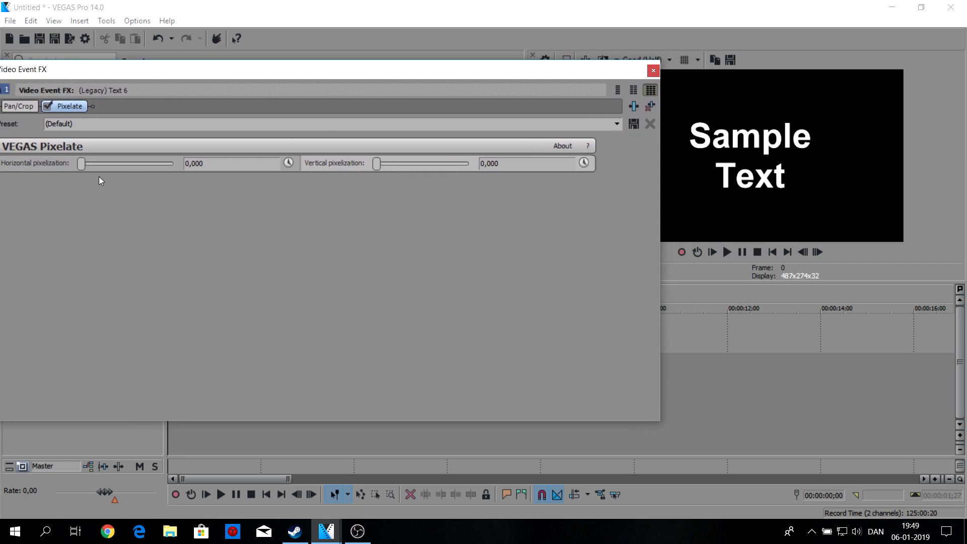
left_click_drag(83, 162, 144, 163)
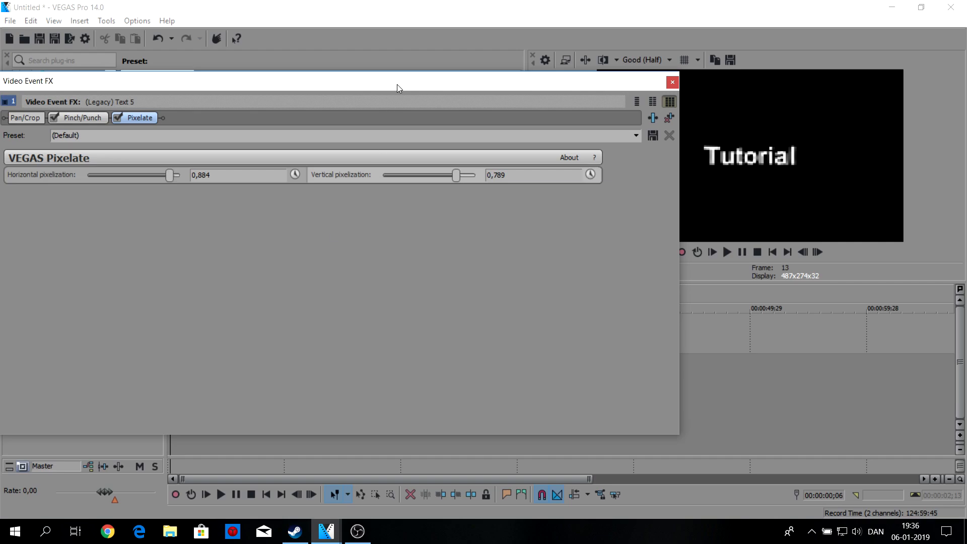
Turn on keyframe animation for both the horizontal and vertical pixelization of the "Tutorial" clip's Pixelate effect
left_click_drag(397, 84, 405, 92)
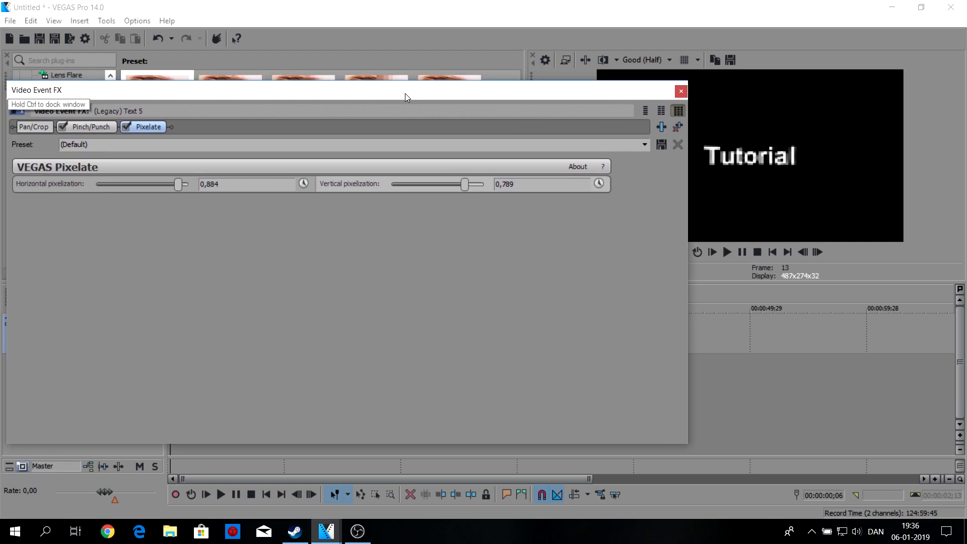
left_click(304, 183)
left_click(599, 184)
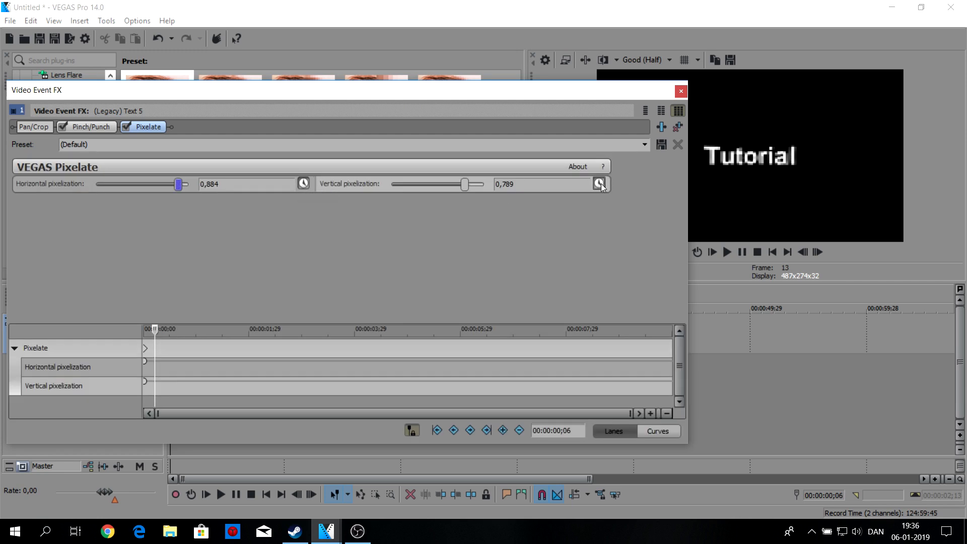
Set the horizontal and vertical pixelization to 0,000 at the first Pixelate keyframe, at 00:00:00;00
left_click(145, 352)
key("Right")
key("Right")
key("Right")
key("Right")
key("Right")
key("Right")
key("Right")
key("Right")
key("Right")
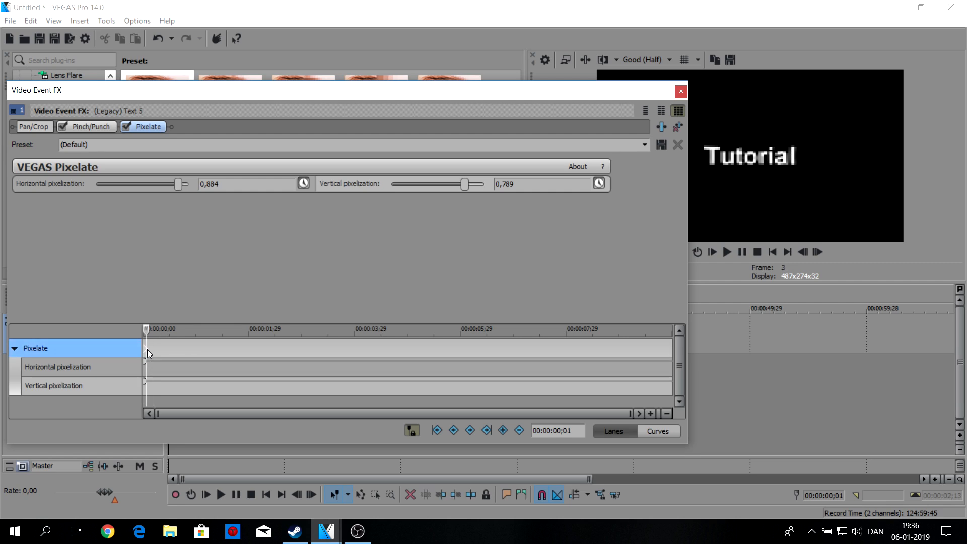
key("Right")
scroll(149, 349, "up", 5)
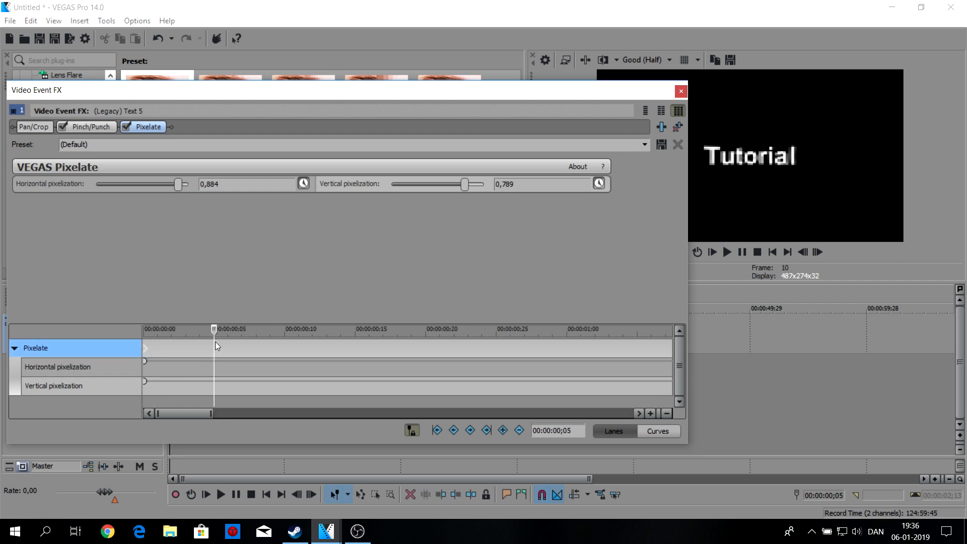
left_click(145, 347)
scroll(227, 353, "up", 3)
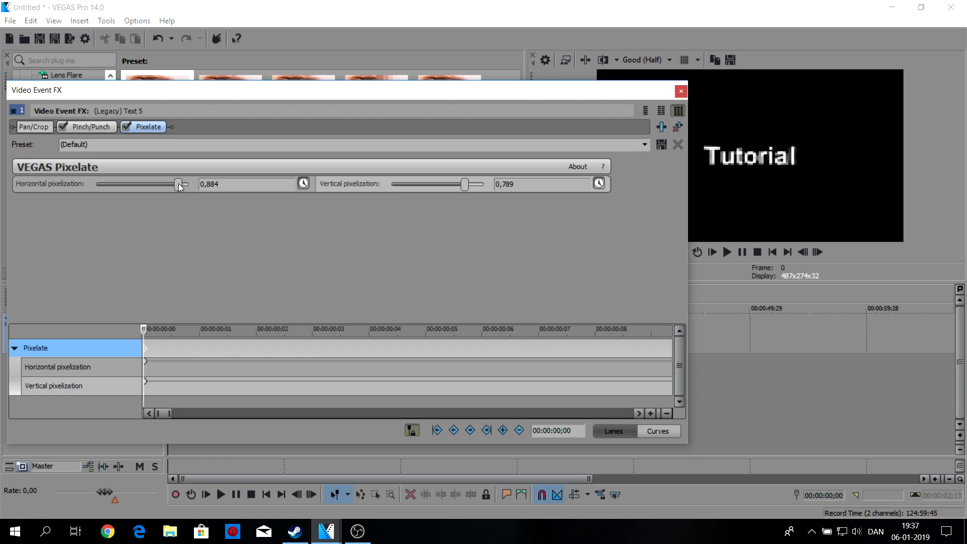
left_click_drag(178, 183, 37, 180)
left_click_drag(470, 180, 314, 174)
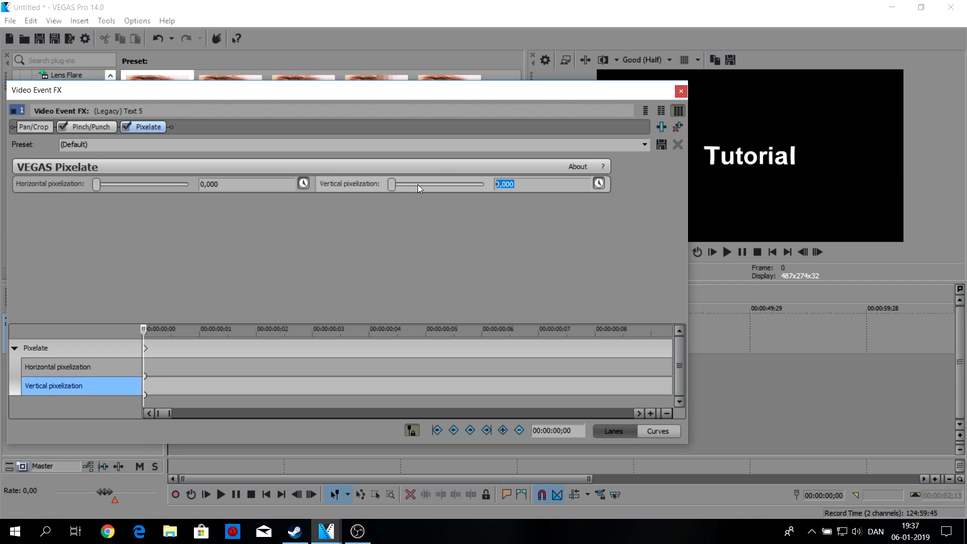
left_click(215, 184)
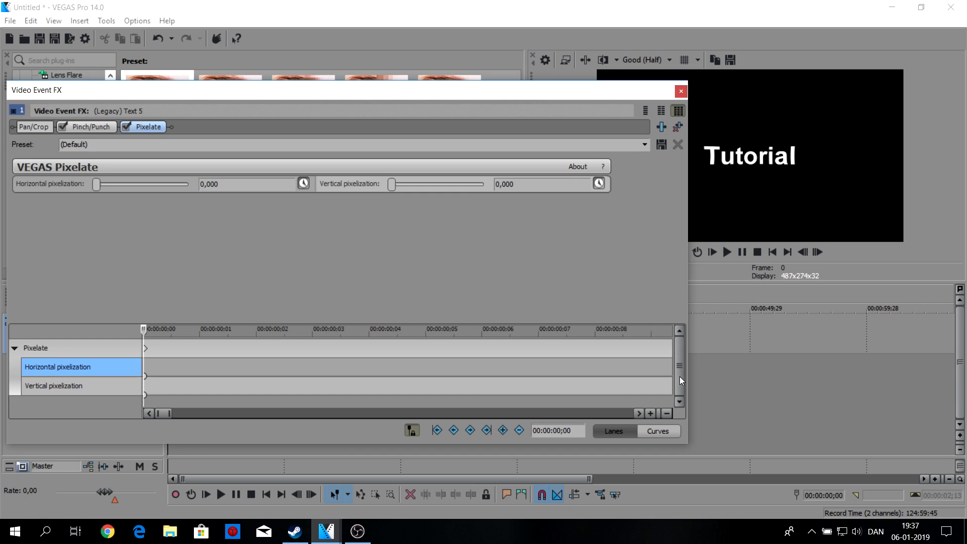
Scrub through the Pixelate keyframe timeline and play the "Tutorial" clip to check how the cursor follows the playback
left_click(145, 350)
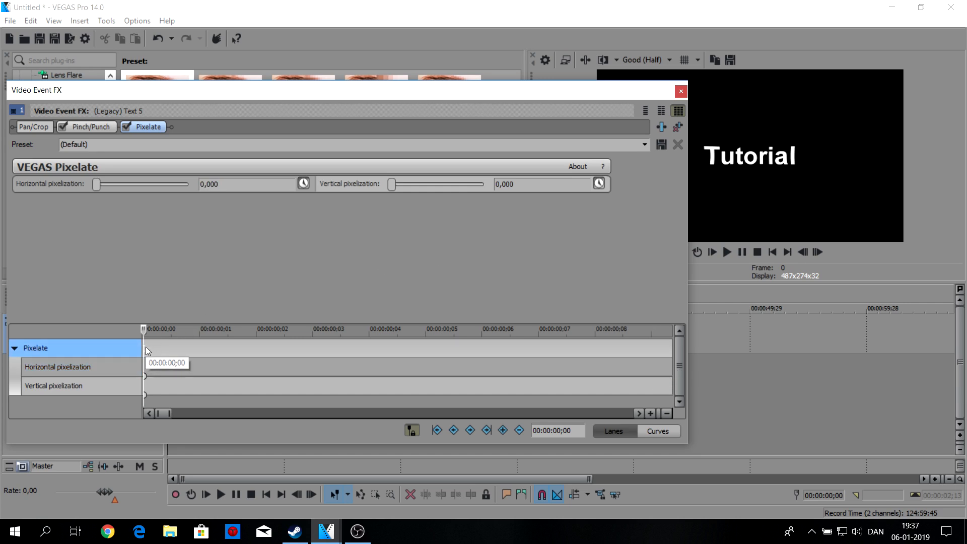
key("Right")
key("Right")
key("Right")
key("Right")
scroll(177, 348, "down", 4)
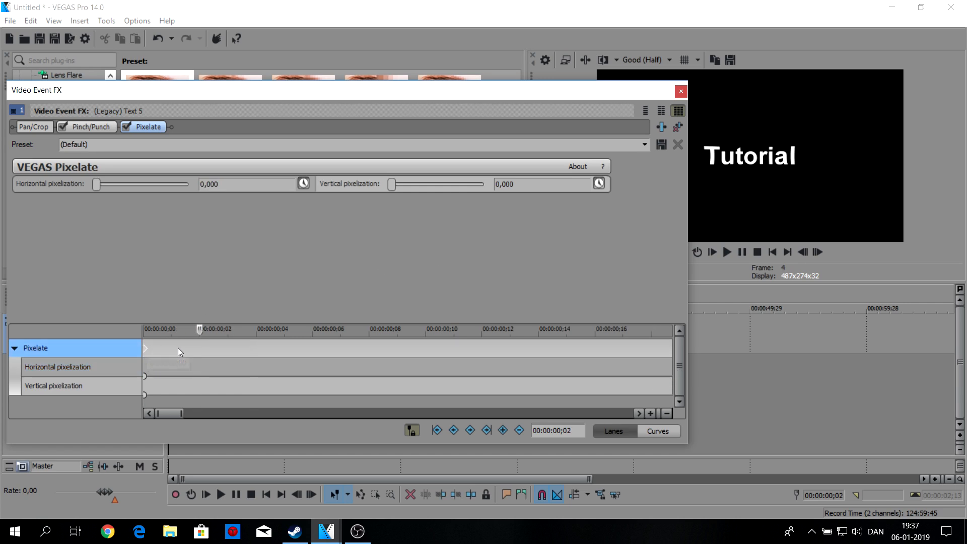
left_click(273, 351)
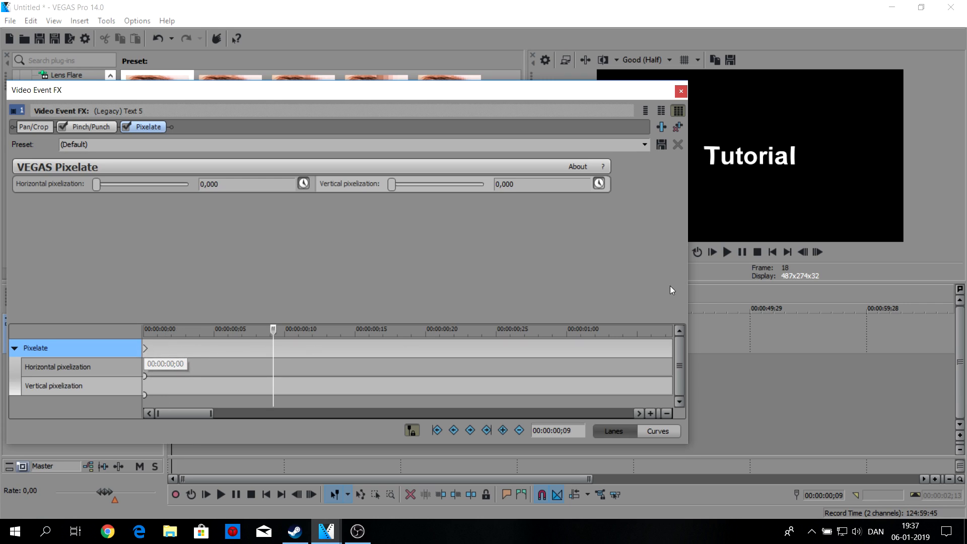
left_click(729, 251)
left_click(744, 253)
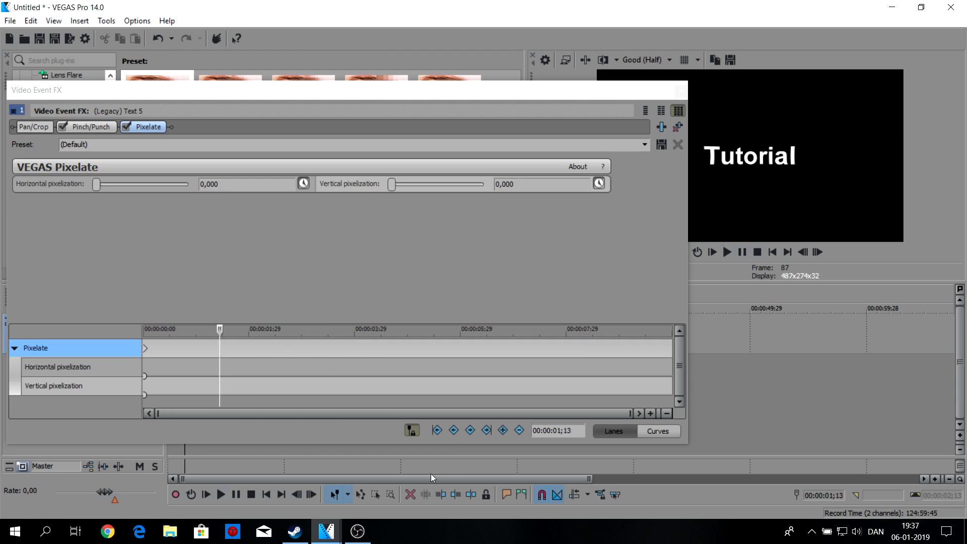
left_click(412, 430)
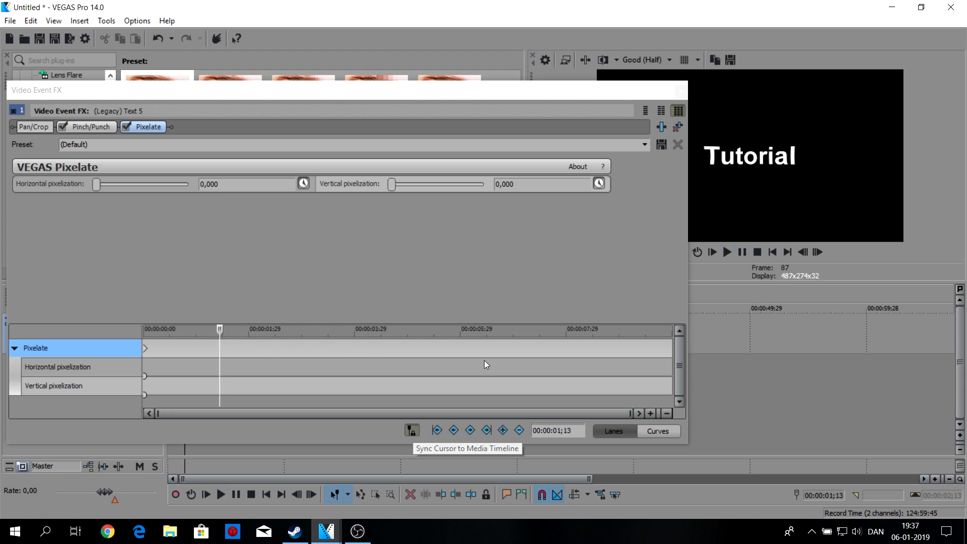
left_click(728, 252)
key("space")
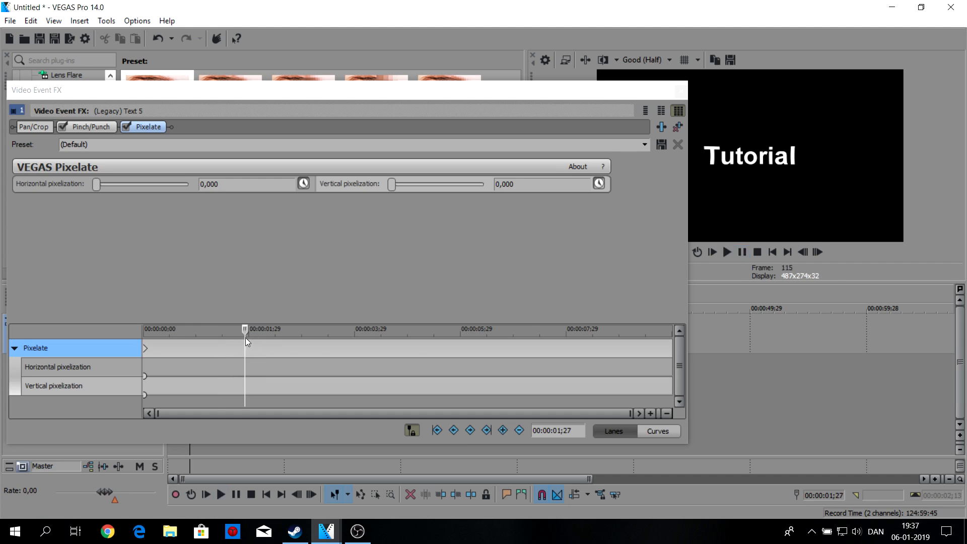
Create Pixelate keyframes at 00:00:02;00 with horizontal and vertical pixelization both at 0,891
left_click(181, 347)
left_click(264, 349)
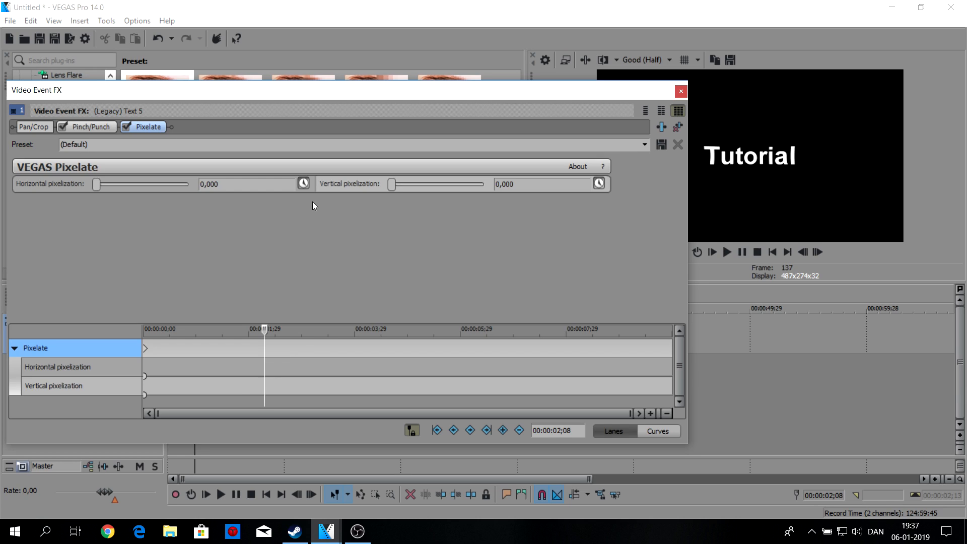
left_click(259, 346)
left_click(245, 348)
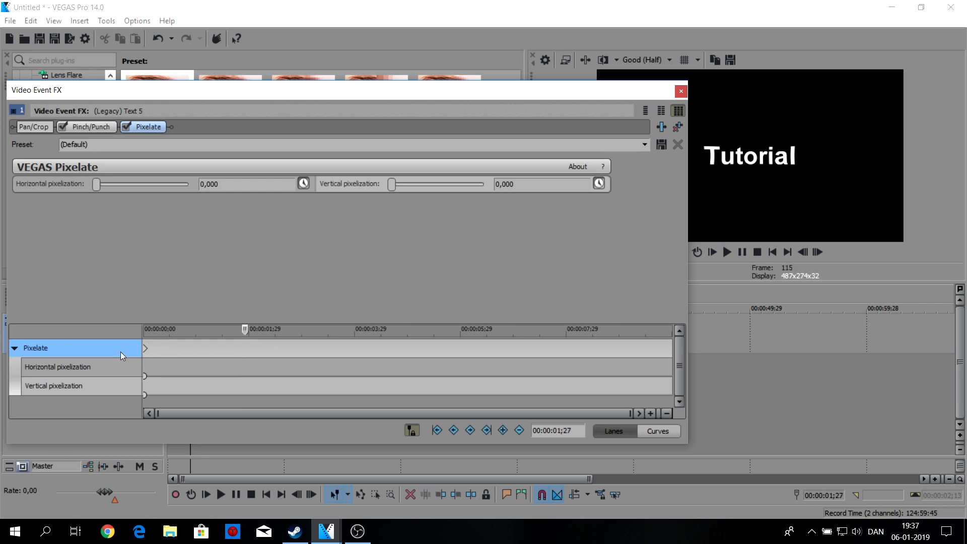
left_click(250, 347)
left_click_drag(95, 188, 140, 189)
mouse_move(249, 367)
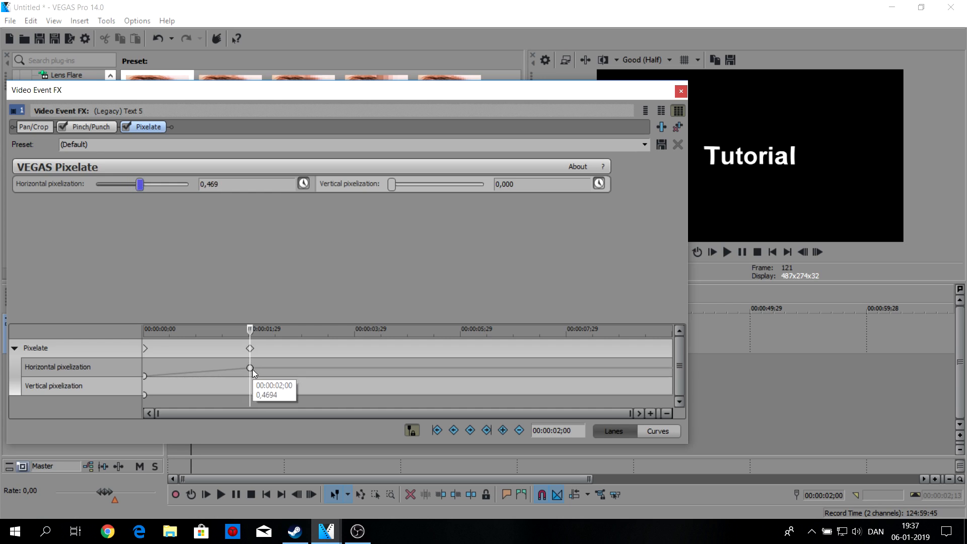
left_click(249, 368)
left_click_drag(391, 184, 473, 185)
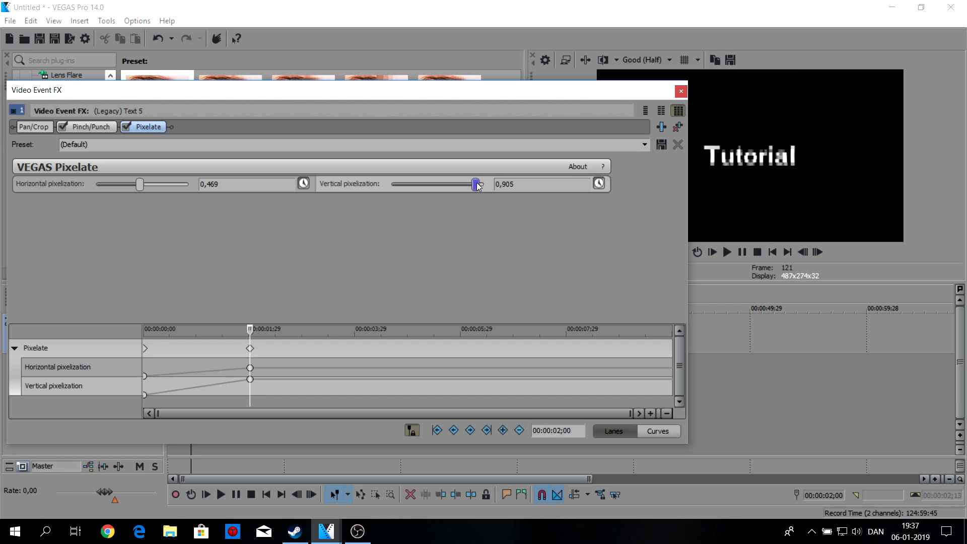
left_click_drag(152, 185, 182, 183)
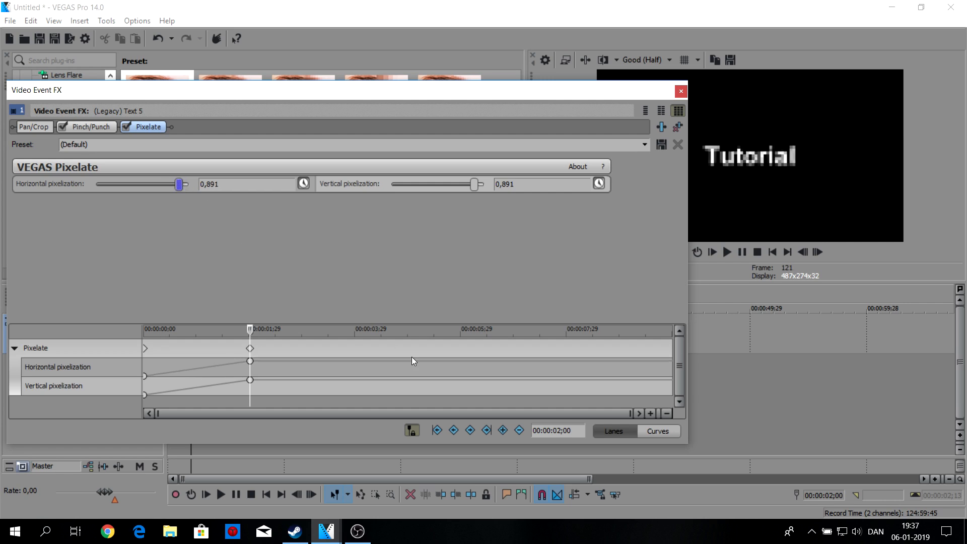
Change the interpolation of the first horizontal pixelization keyframe to Smooth Fade
scroll(463, 396, "up", 2)
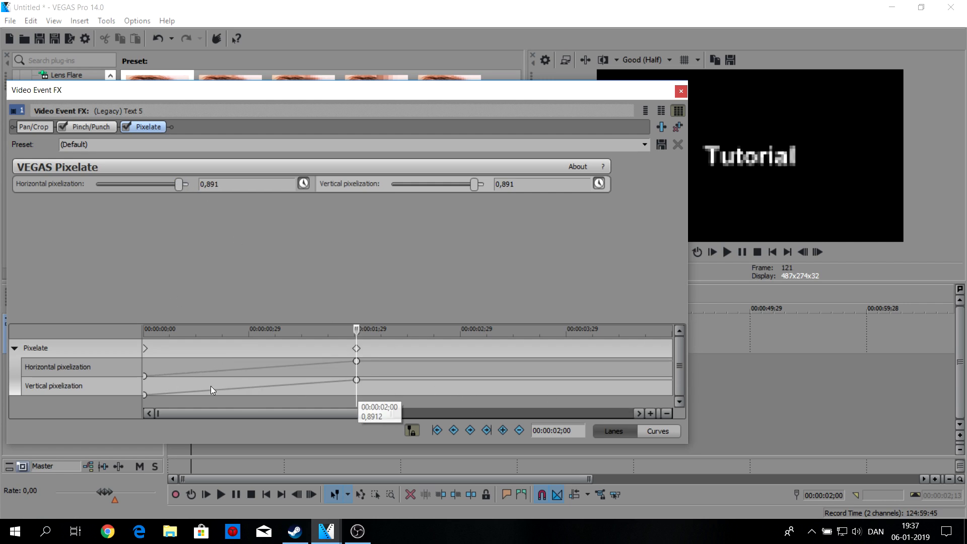
left_click(145, 392)
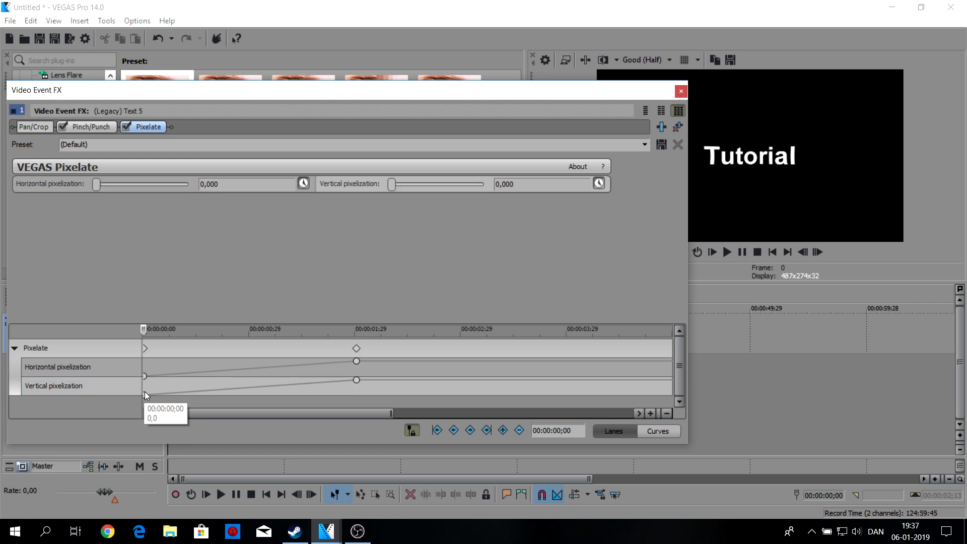
left_click(145, 351)
left_click_drag(145, 351, 114, 346)
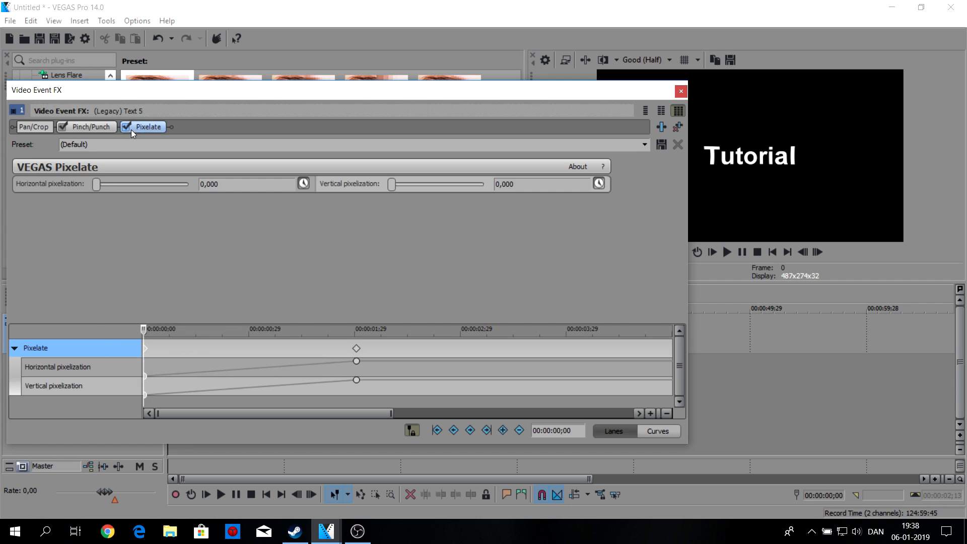
mouse_move(145, 375)
left_mouse_down()
mouse_move(225, 373)
mouse_move(112, 370)
mouse_move(143, 375)
left_mouse_up()
right_click(143, 376)
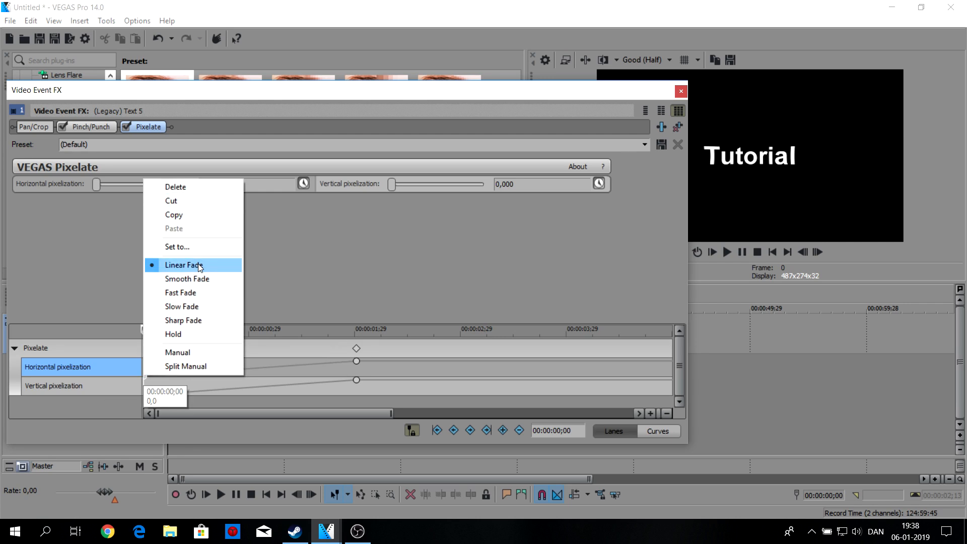
left_click(181, 382)
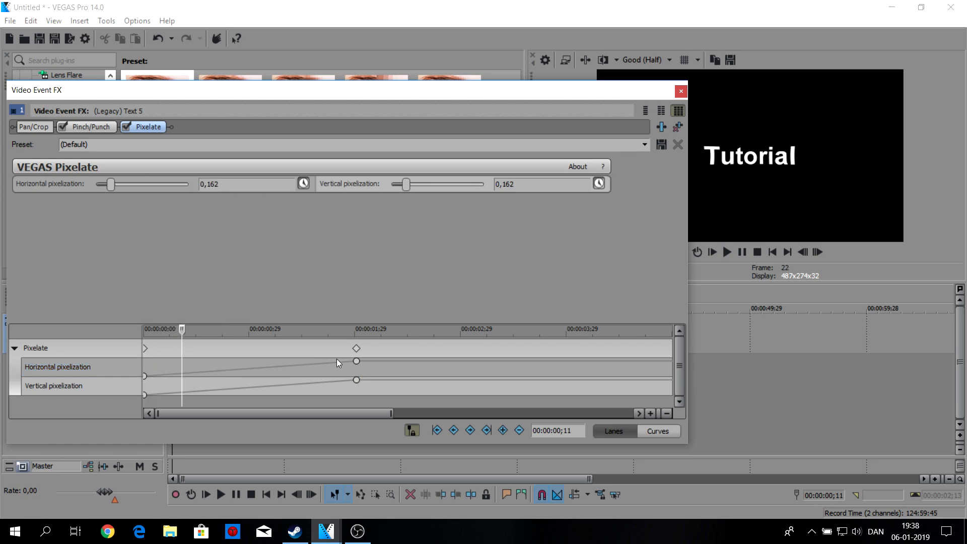
left_click(144, 375)
right_click(144, 375)
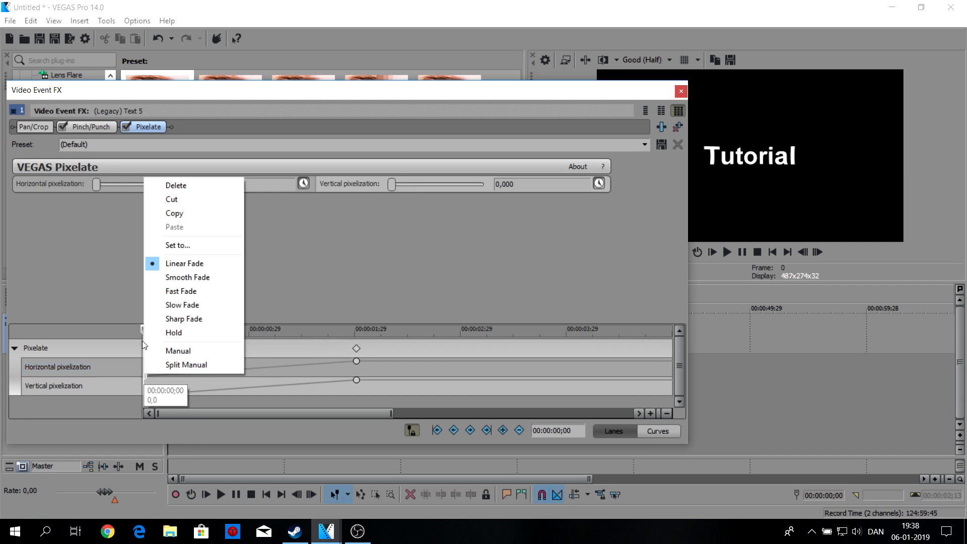
left_click(195, 278)
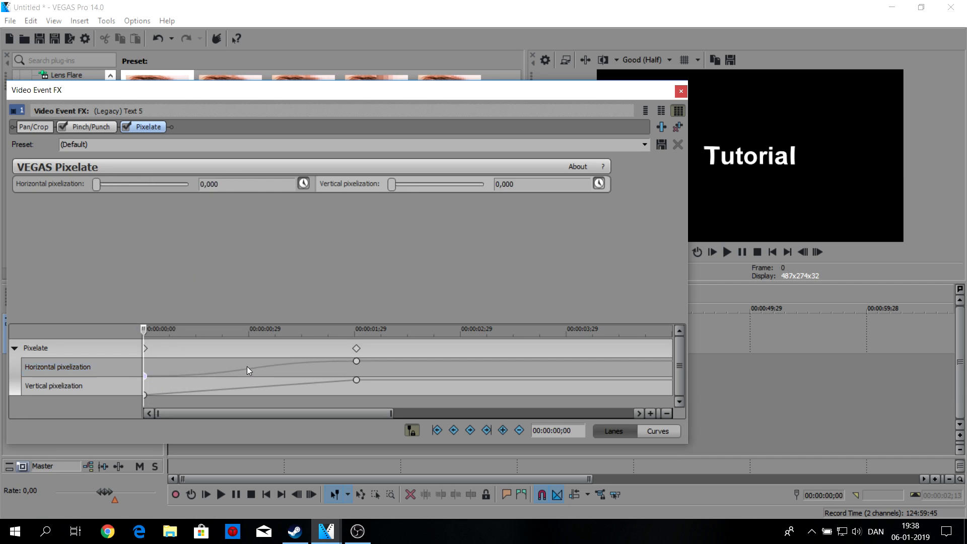
Change the interpolation of the first vertical pixelization keyframe to Fast Fade
left_click(147, 379)
right_click(146, 376)
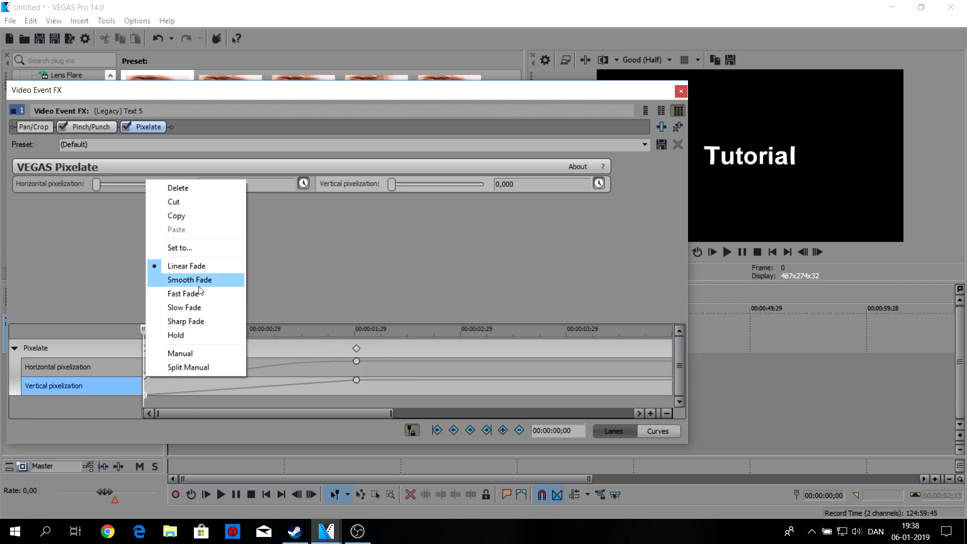
left_click(198, 292)
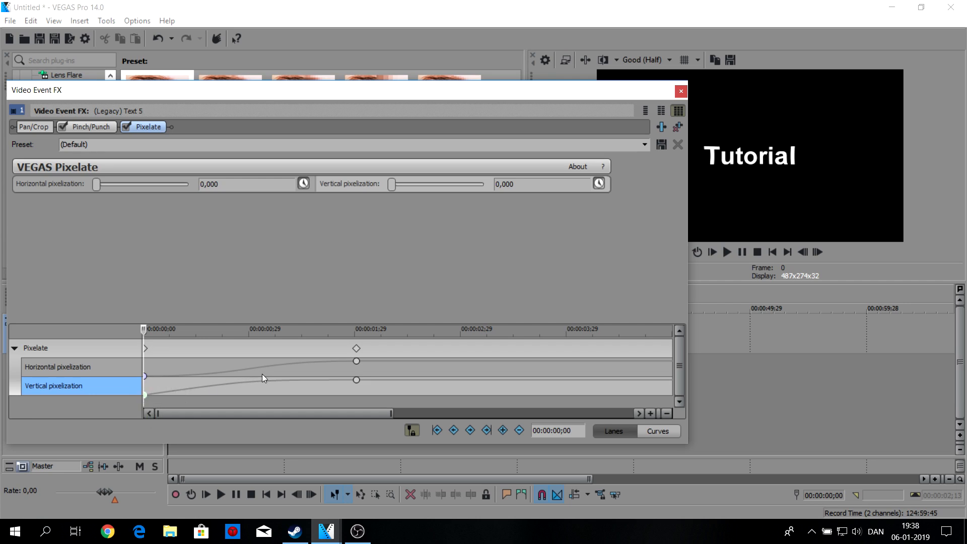
Try the Slow Fade and Sharp Fade interpolations on the first vertical pixelization keyframe
right_click(146, 394)
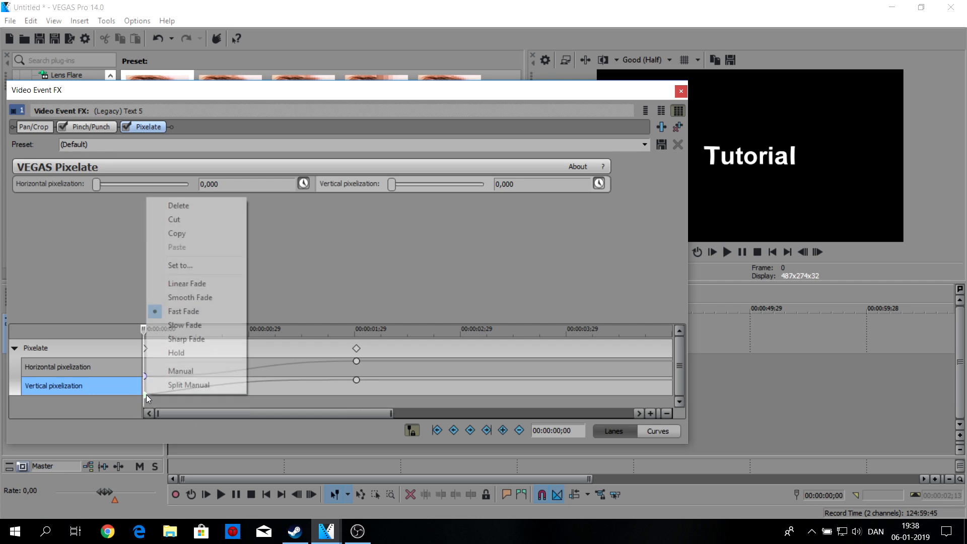
left_click(208, 325)
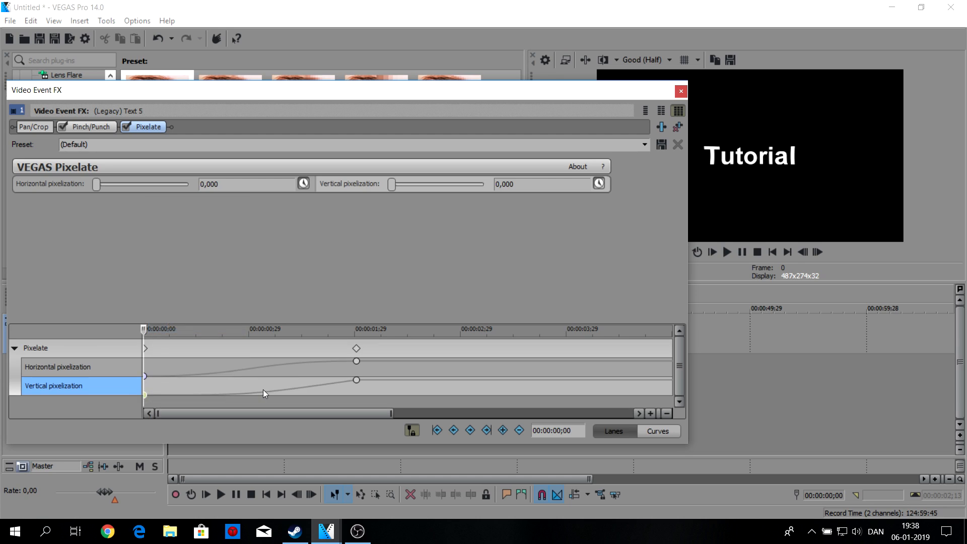
left_click(146, 394)
left_click(144, 396)
right_click(144, 395)
left_click(143, 394)
right_click(147, 394)
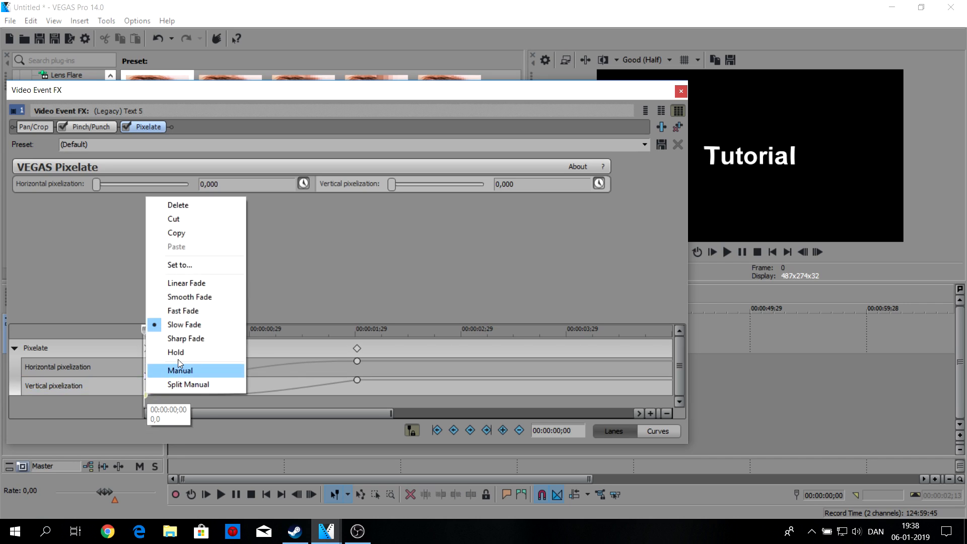
left_click(199, 337)
scroll(328, 386, "up", 2)
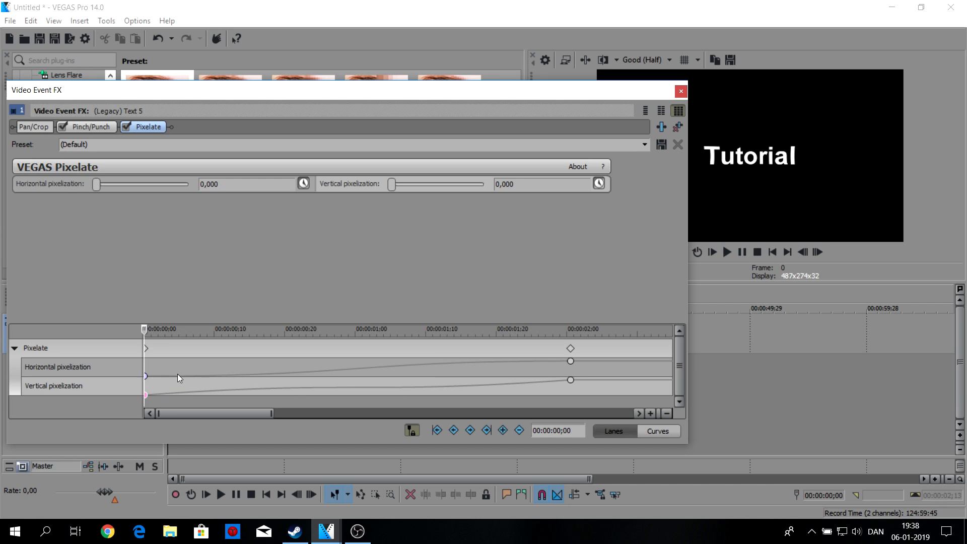
Change the interpolation of the first vertical pixelization keyframe to Hold and inspect its curve up to the second keyframe
right_click(144, 394)
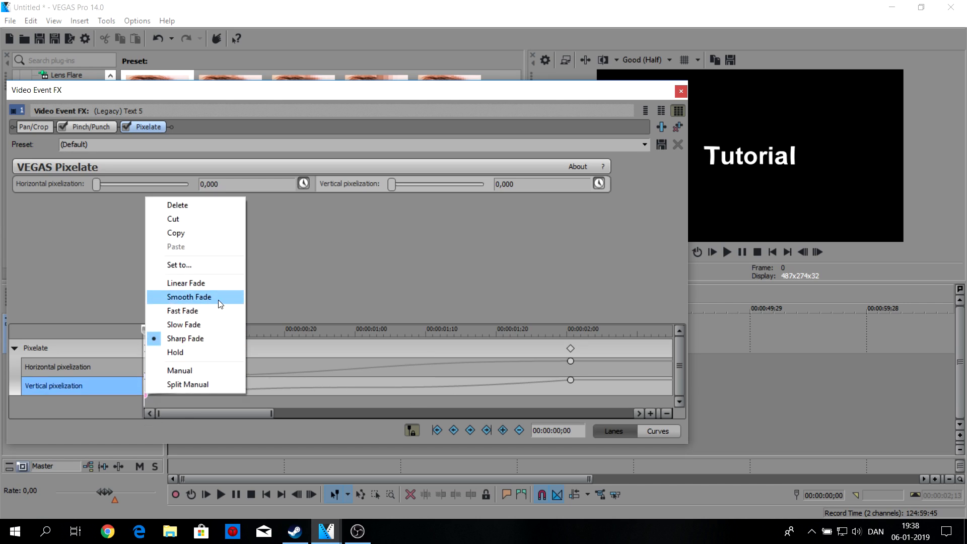
left_click(196, 352)
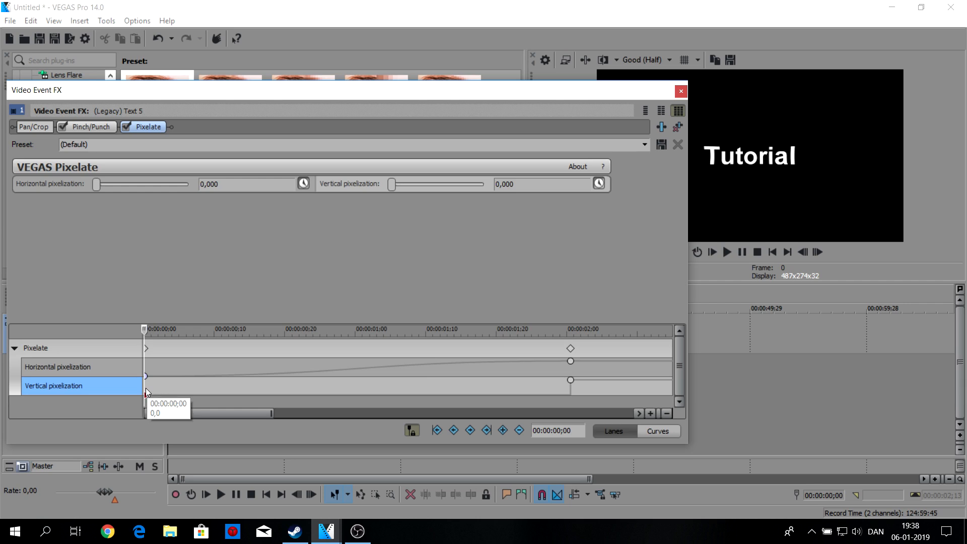
scroll(563, 379, "down", 2)
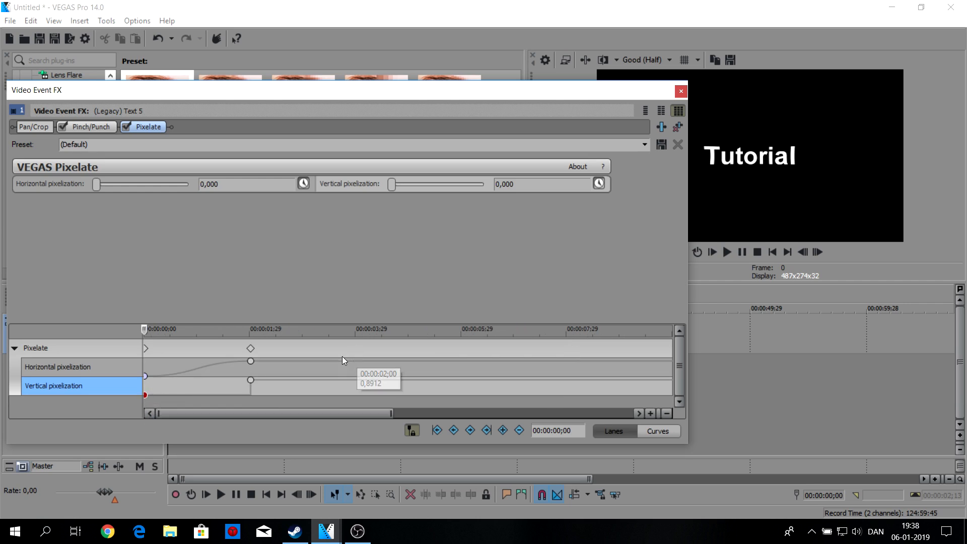
left_click(249, 381)
left_click(146, 394)
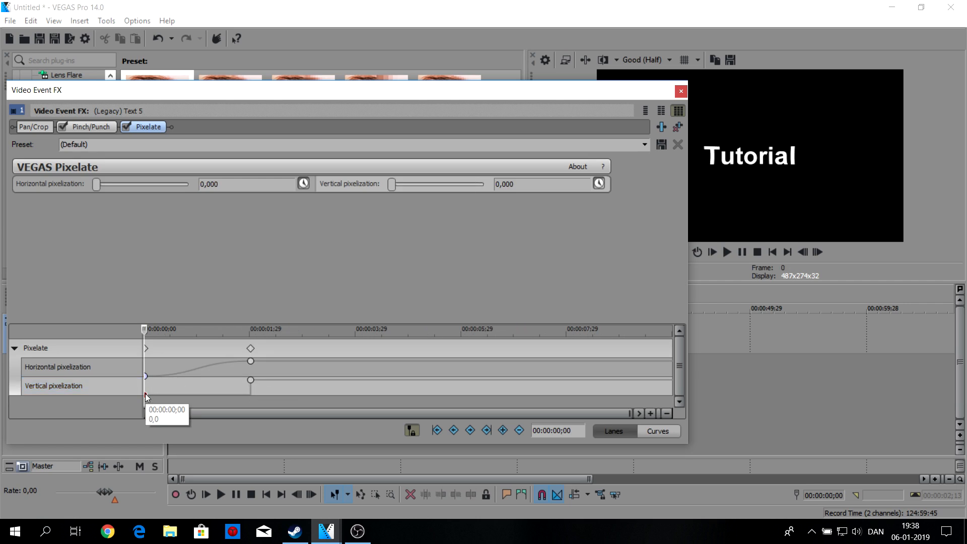
right_click(147, 395)
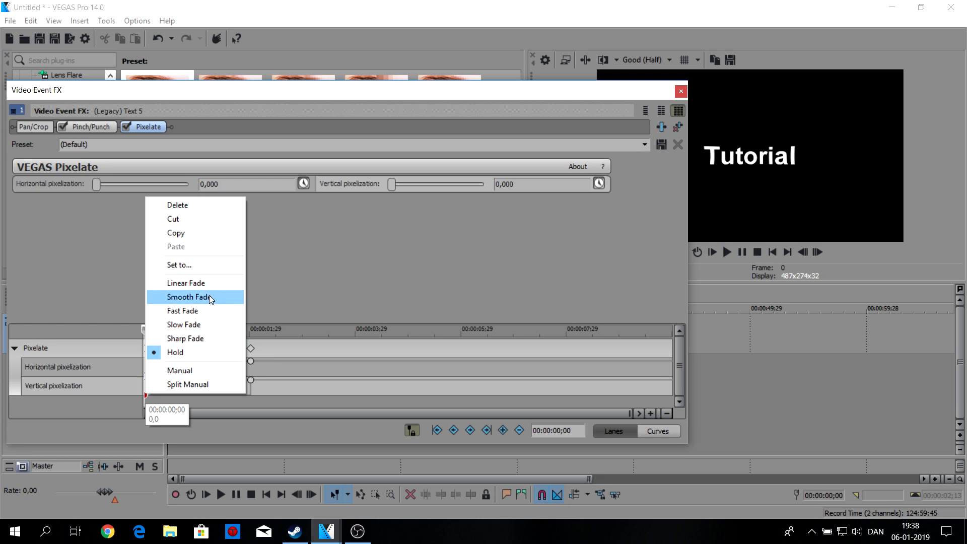
left_click(207, 404)
scroll(199, 399, "up", 2)
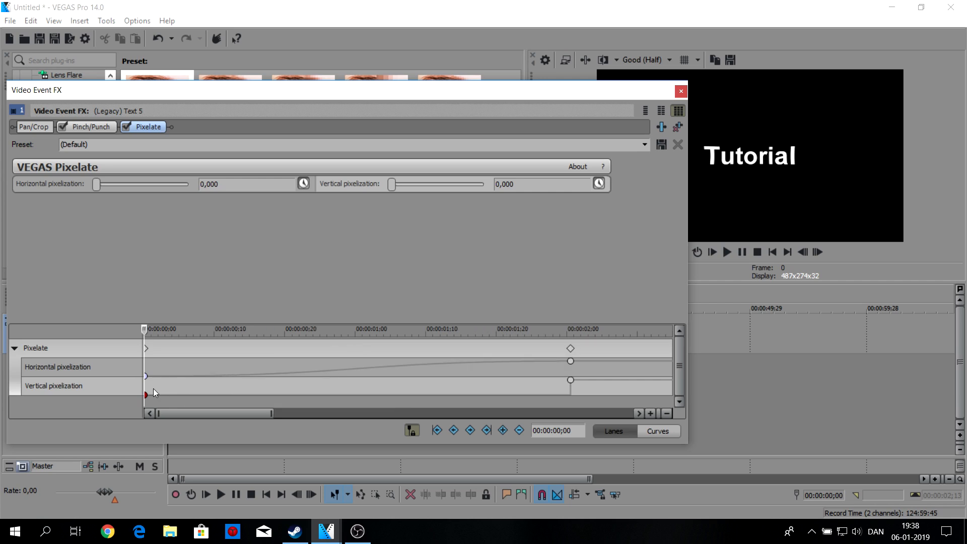
left_click(275, 393)
scroll(436, 376, "down", 1)
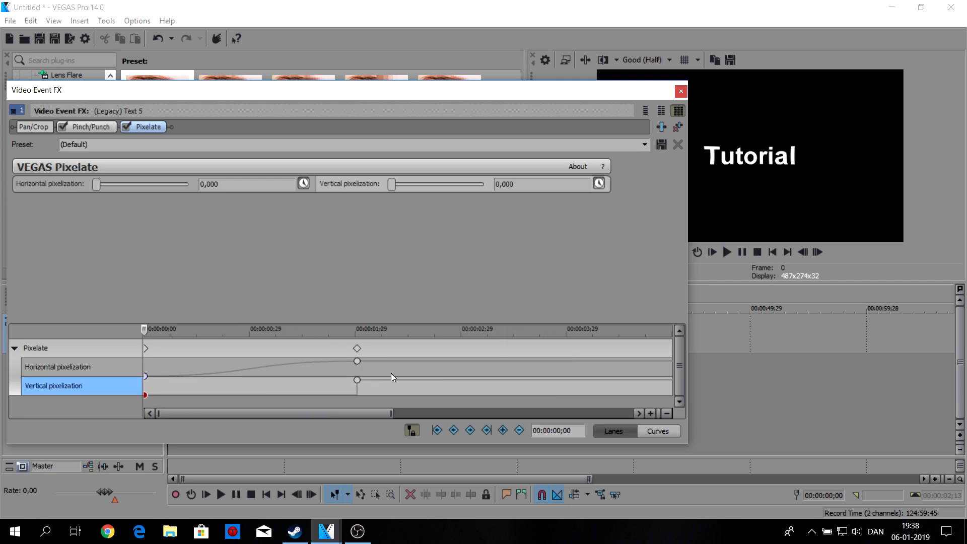
Change the interpolation of the first horizontal pixelization keyframe to Hold
left_click(356, 348)
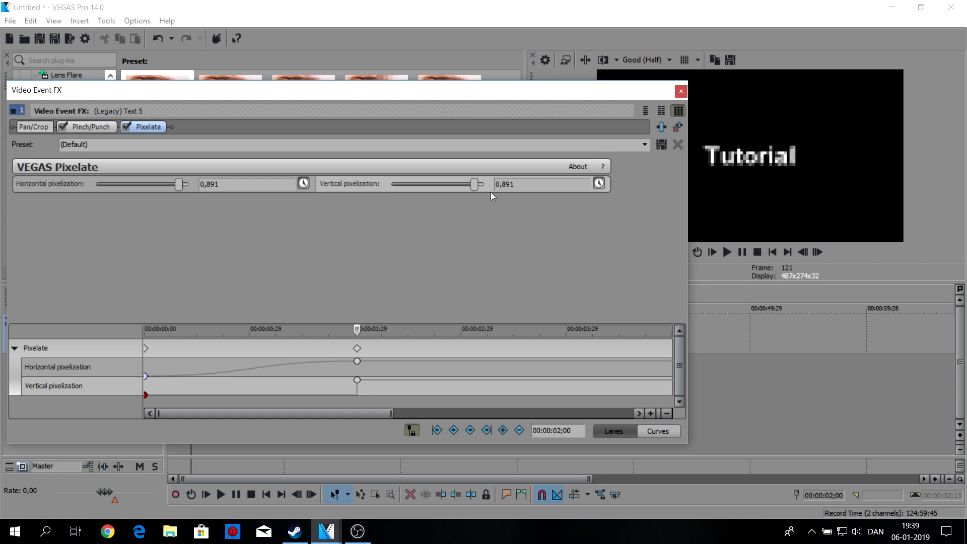
left_click_drag(587, 91, 458, 106)
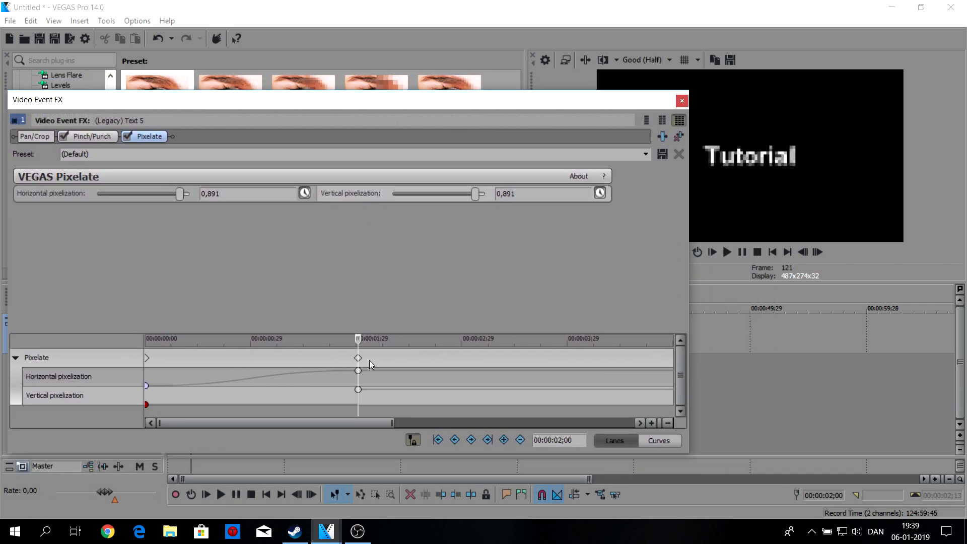
right_click(146, 385)
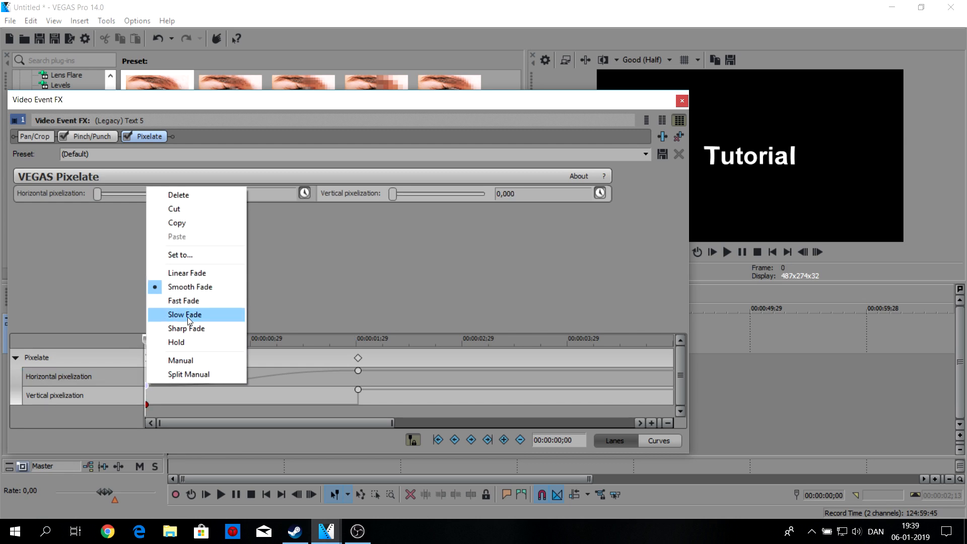
left_click(189, 340)
Create Pixelate keyframes at 00:00:02;08 with horizontal and vertical pixelization both at 0,000, and close the effect window
left_click(186, 359)
left_click_drag(212, 357, 384, 358)
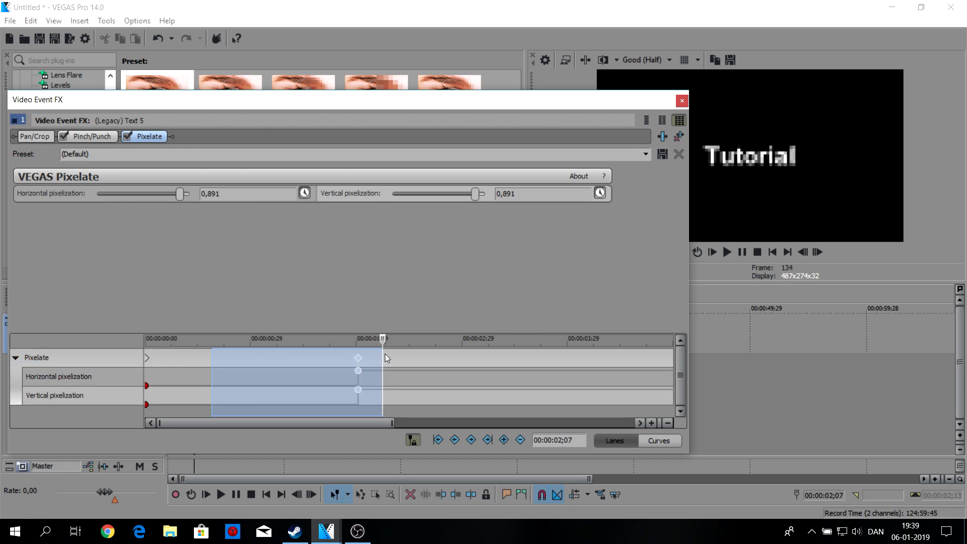
left_click(387, 356)
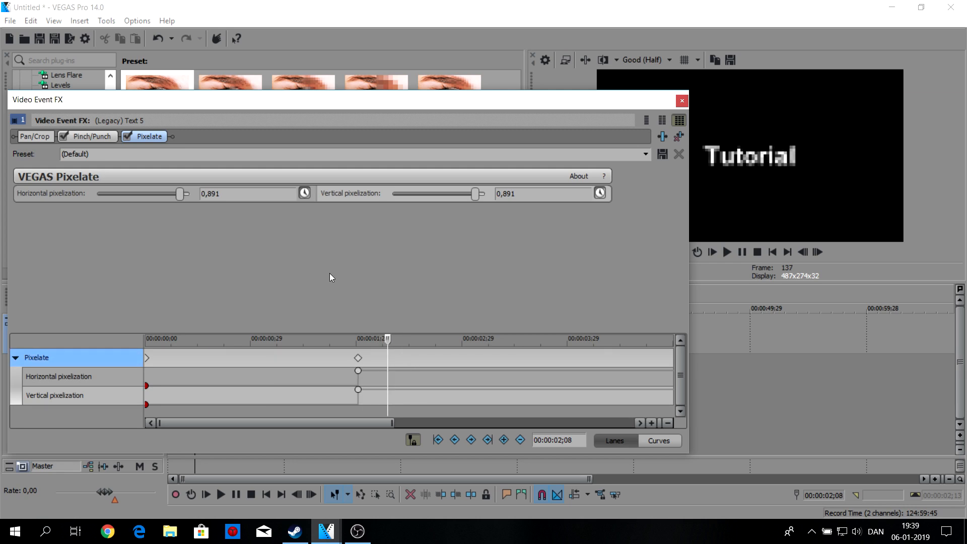
left_click_drag(475, 194, 392, 194)
left_click_drag(181, 194, 59, 197)
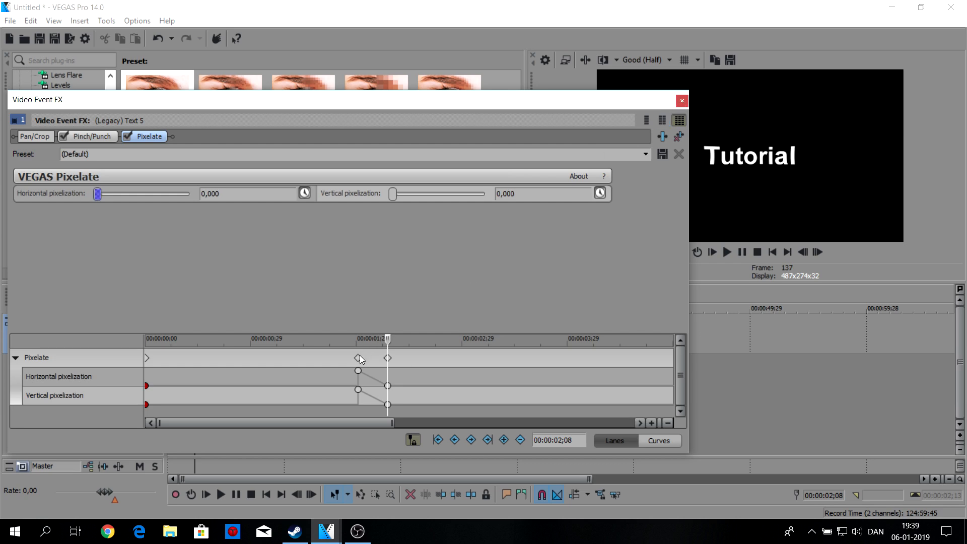
left_click(682, 100)
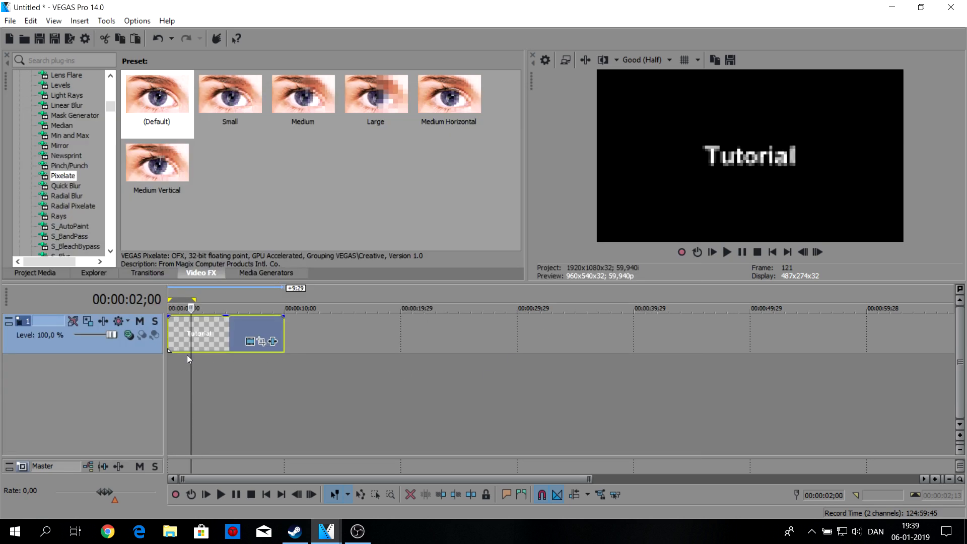
Select the timeline section around the Pixelate keyframes and play it to check the effect on the "Tutorial" text
left_click_drag(187, 354, 233, 362)
key("space")
left_click(755, 251)
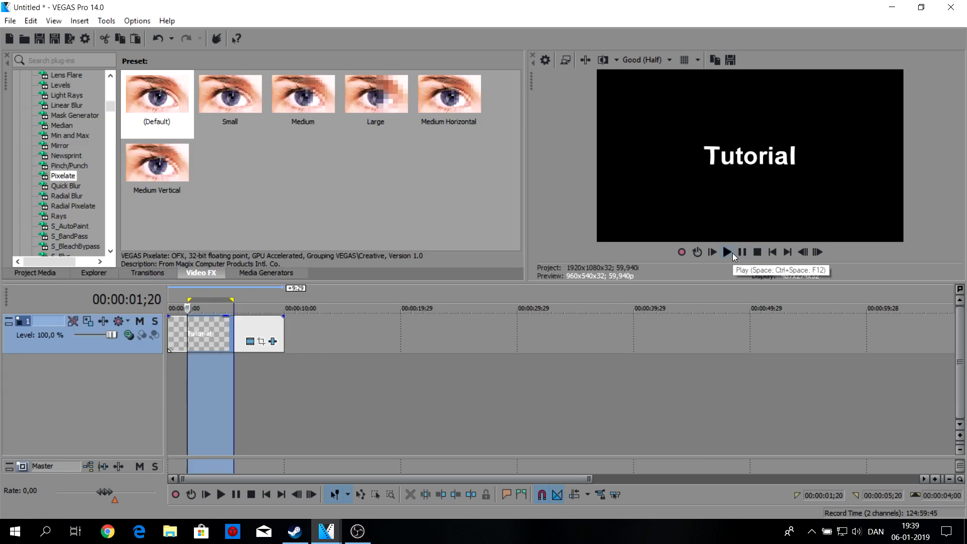
left_click(185, 363)
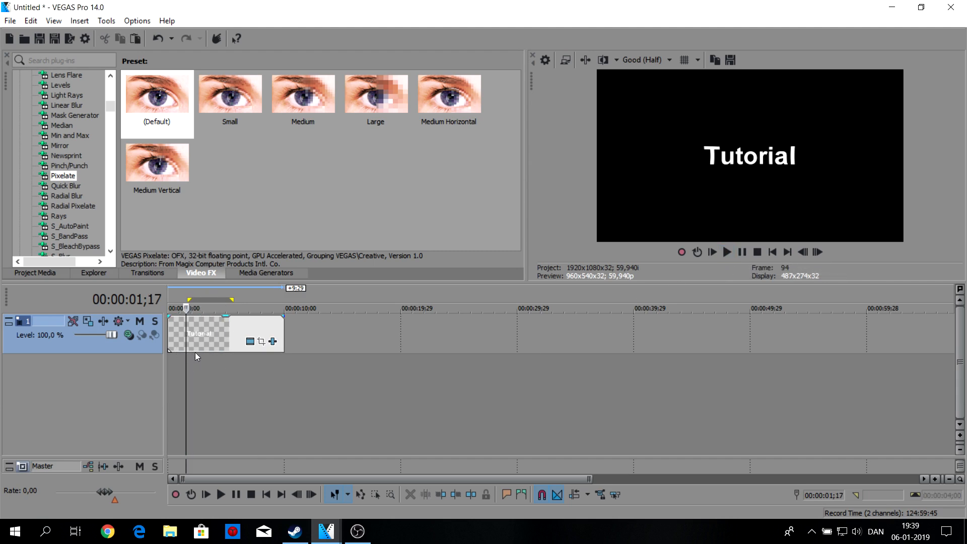
left_click(241, 356, "shift")
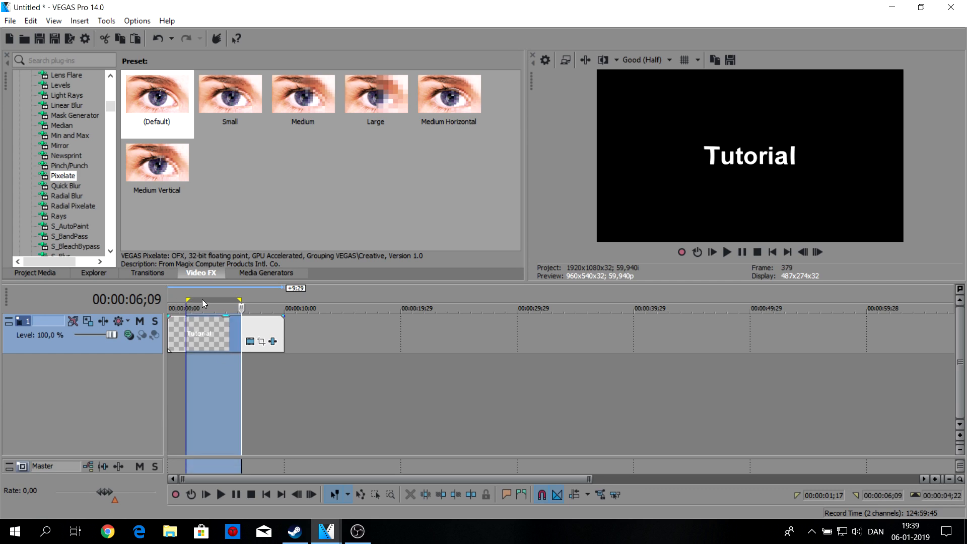
key("Left")
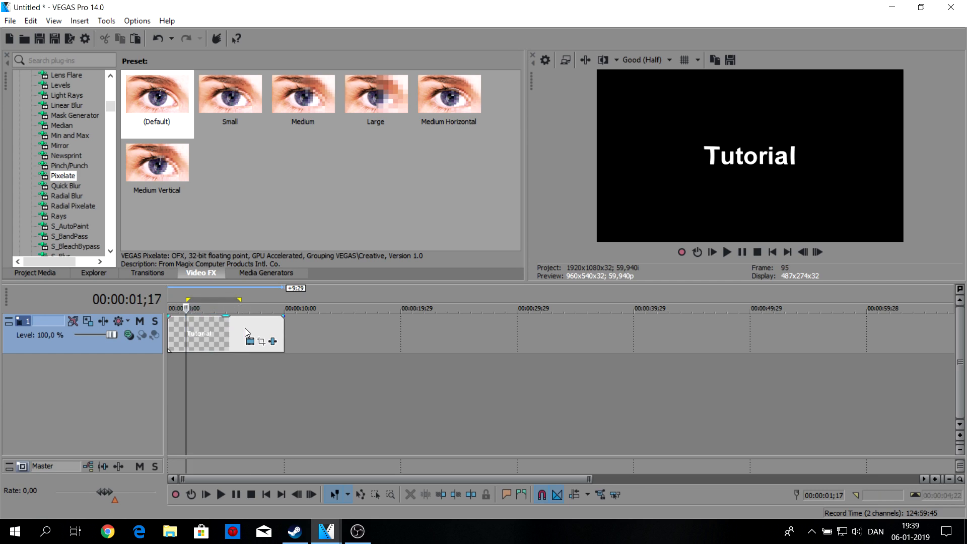
left_click(728, 252)
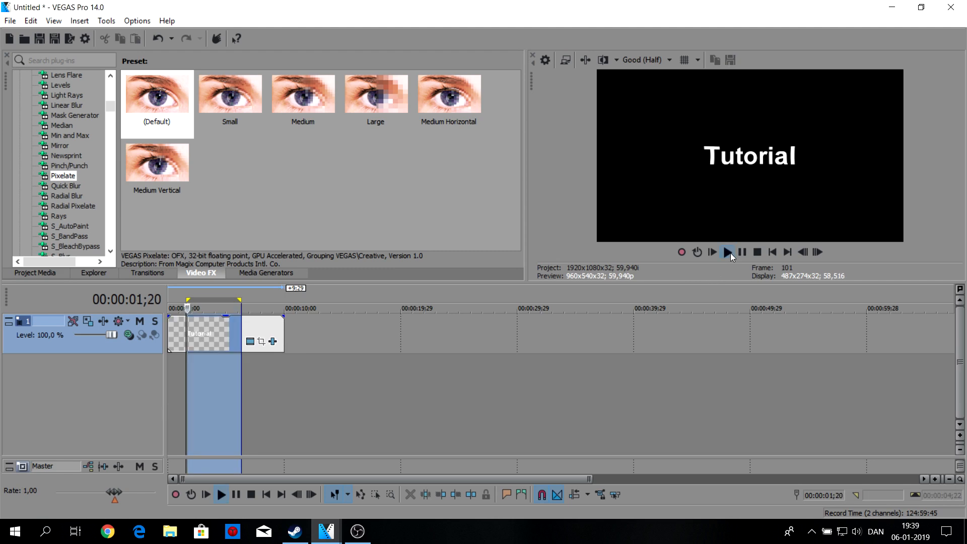
left_click(727, 253)
key("Escape")
Look through the list of video effects, including the Linear Blur presets, with the "Tutorial" clip selected
scroll(302, 348, "up", 2)
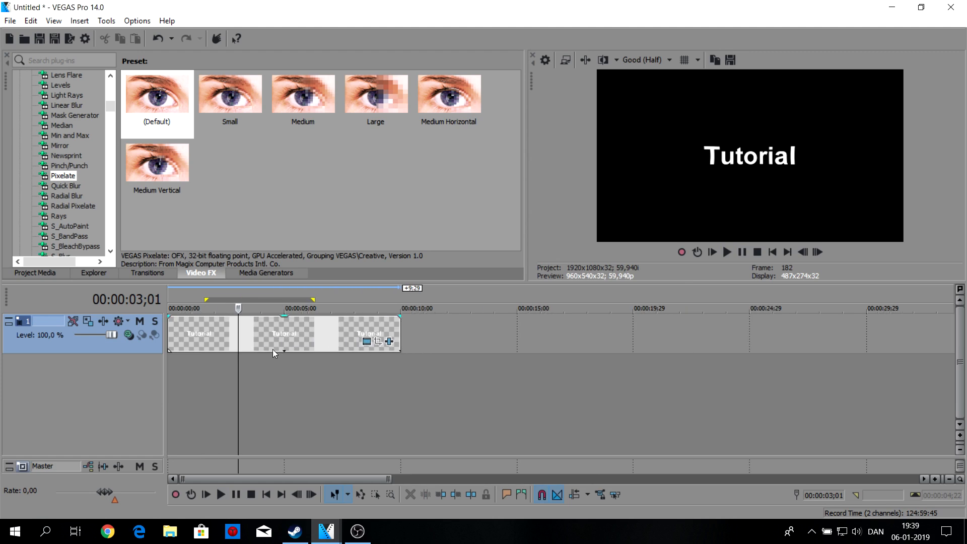
left_click(191, 325)
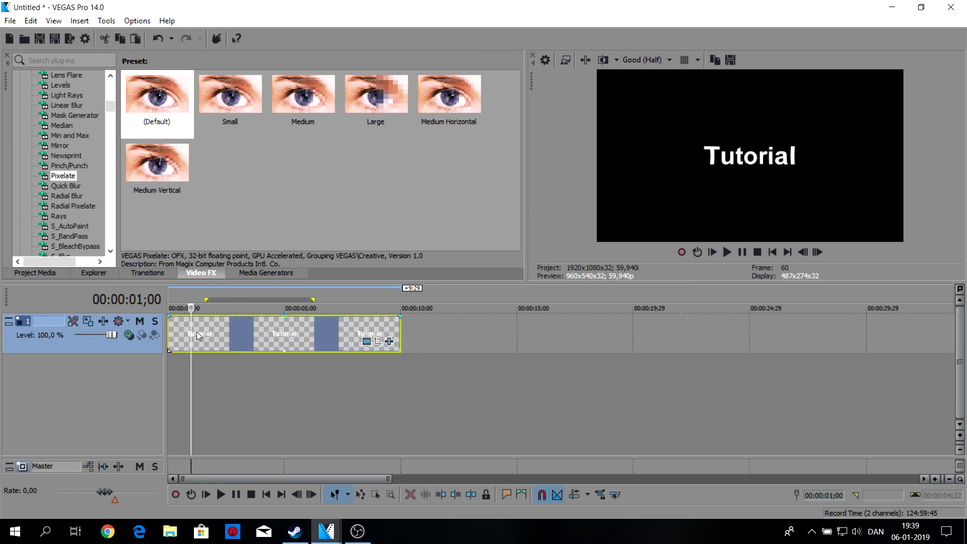
left_click(274, 331)
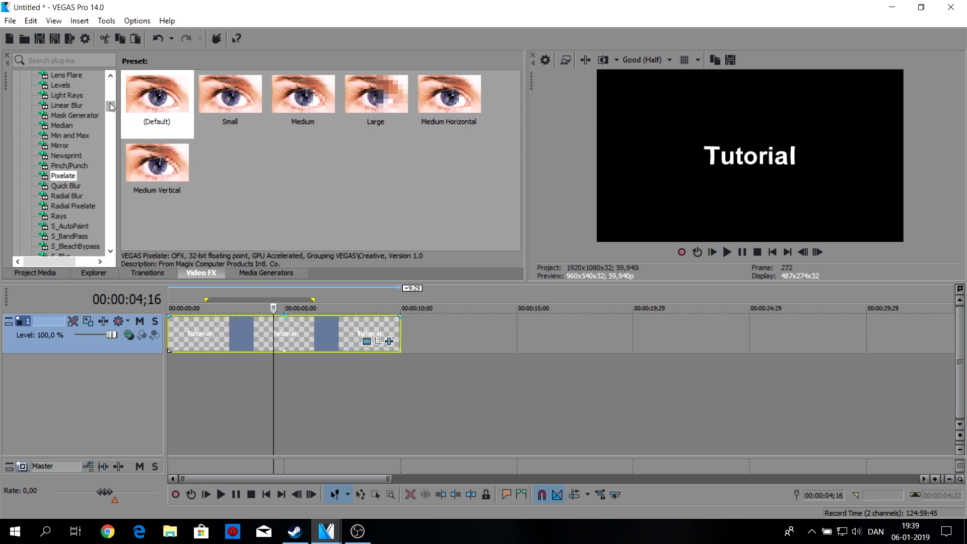
scroll(111, 107, "up", 1)
left_click(67, 115)
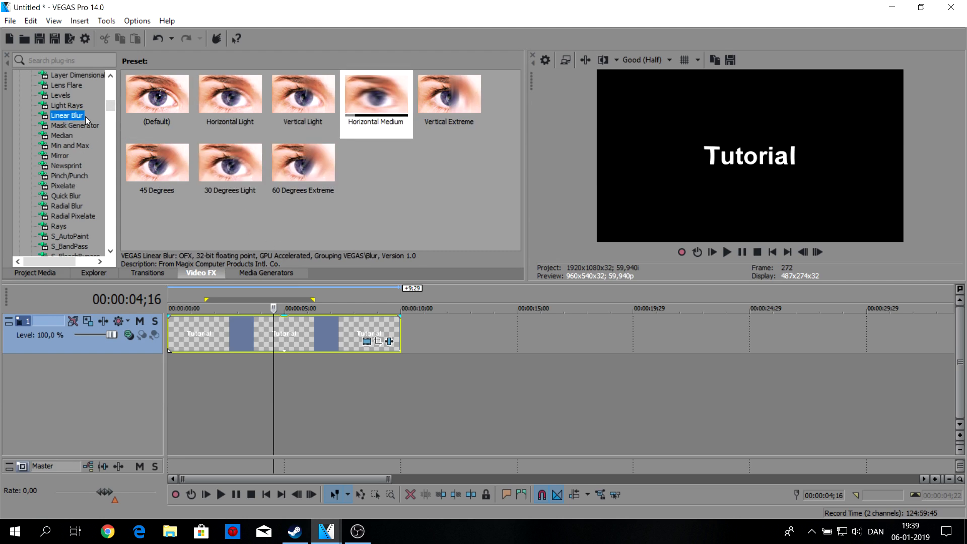
scroll(111, 104, "up", 3)
scroll(71, 181, "down", 10)
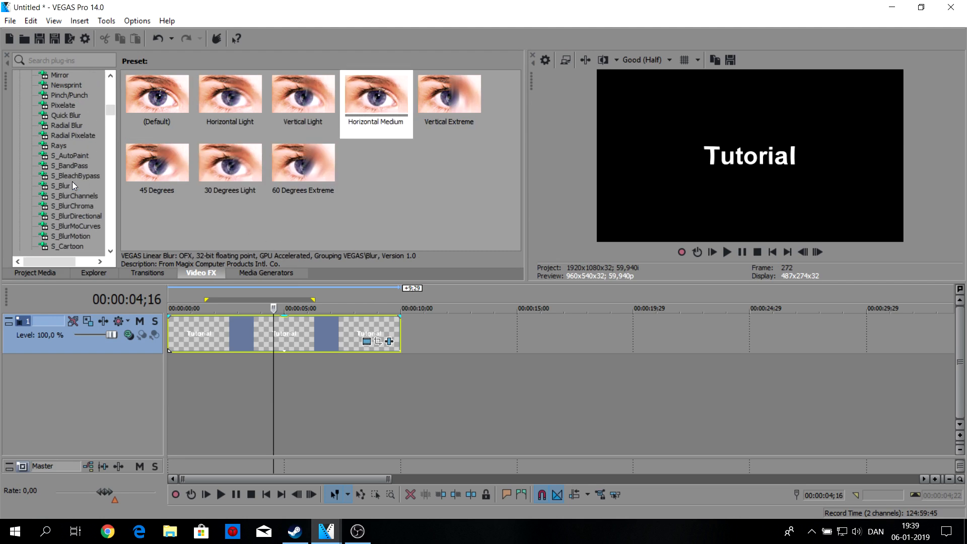
scroll(71, 146, "up", 6)
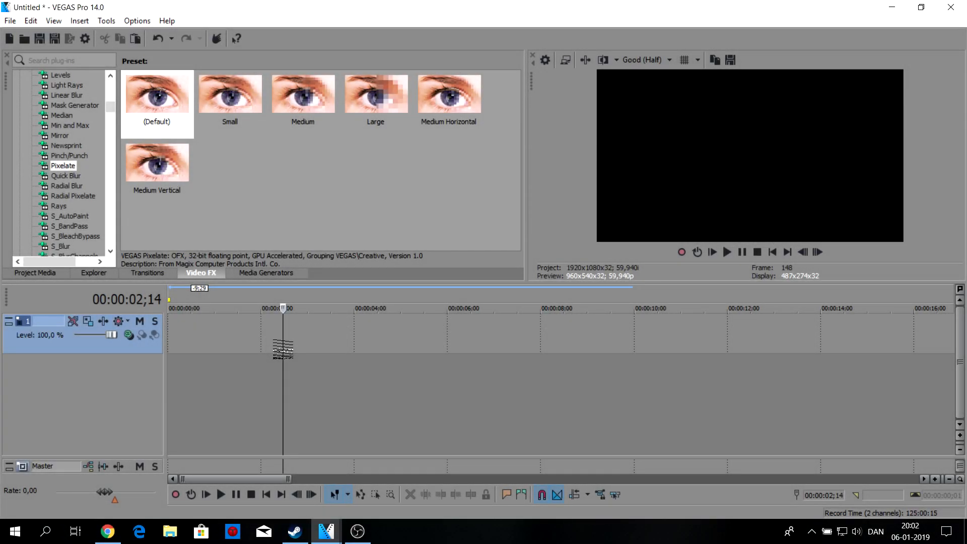
Add a (Legacy) Text clip with the Default Text preset at the start of the track, reading "Transition"
left_click(252, 274)
left_click_drag(157, 98, 185, 338)
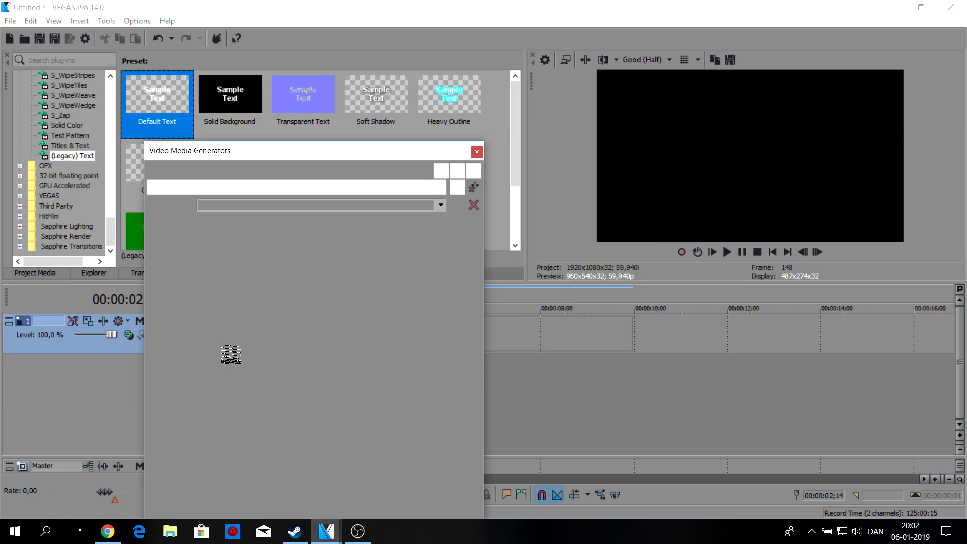
left_click_drag(390, 359, 215, 186)
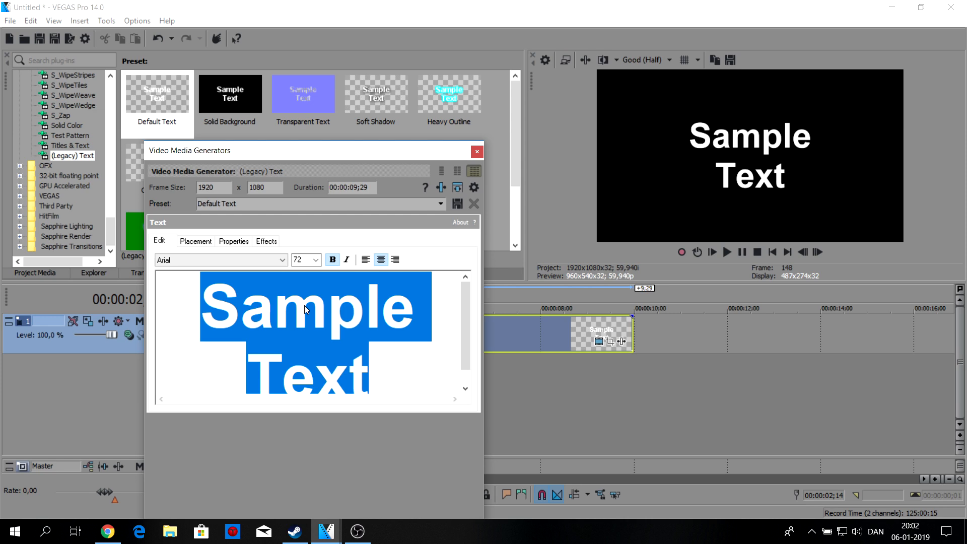
type("Transition")
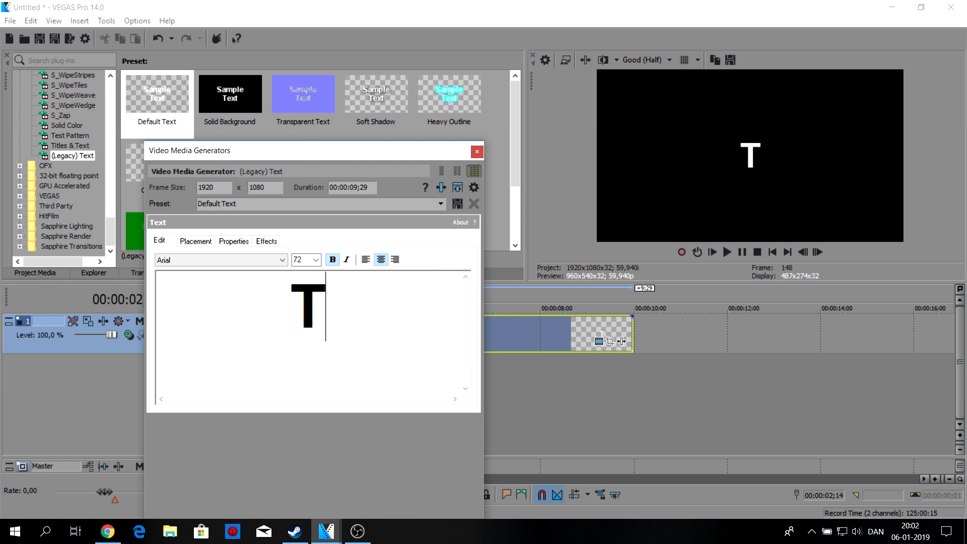
left_click(476, 151)
Compare the Linear Blur presets in the video effects list, including Horizontal Light, Vertical Light, 45 Degrees and 30 Degrees Light
left_click(208, 273)
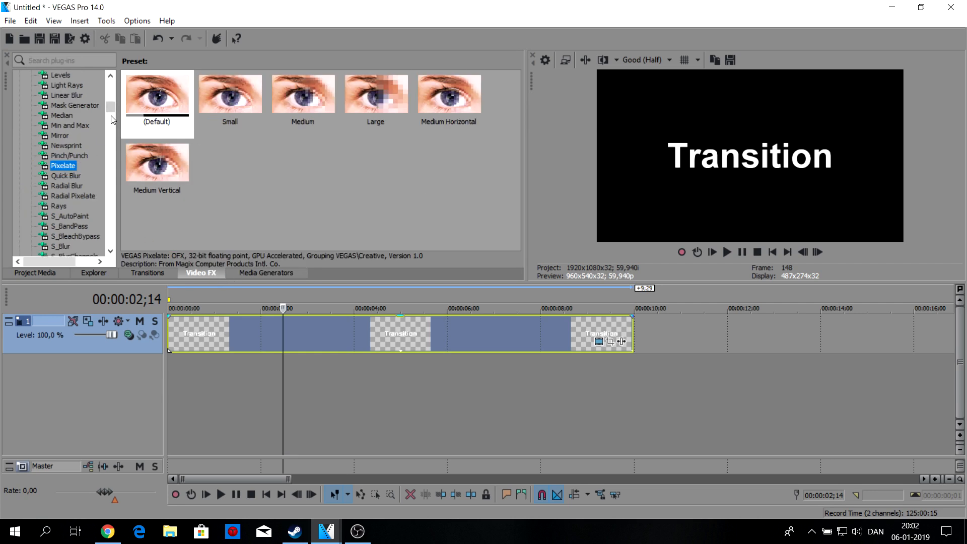
left_click_drag(109, 105, 109, 97)
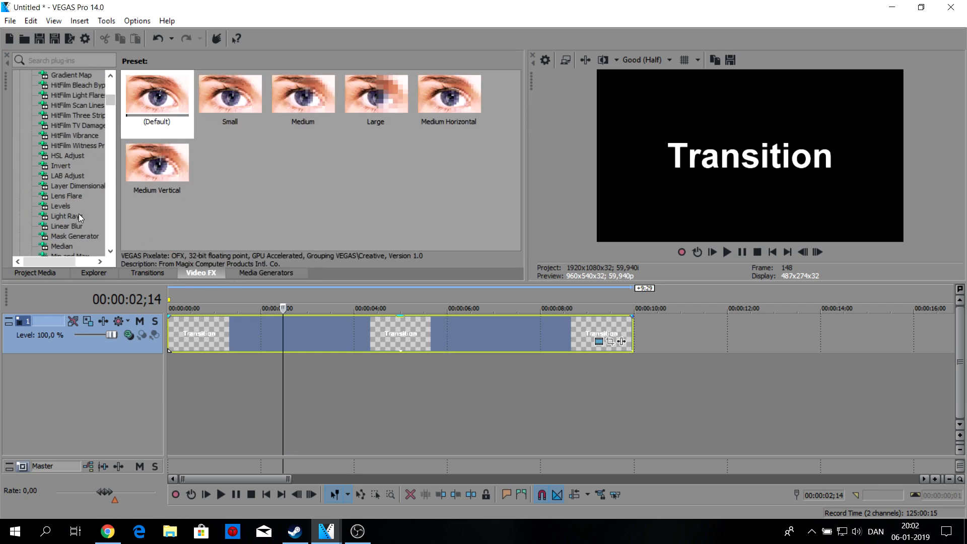
left_click(70, 225)
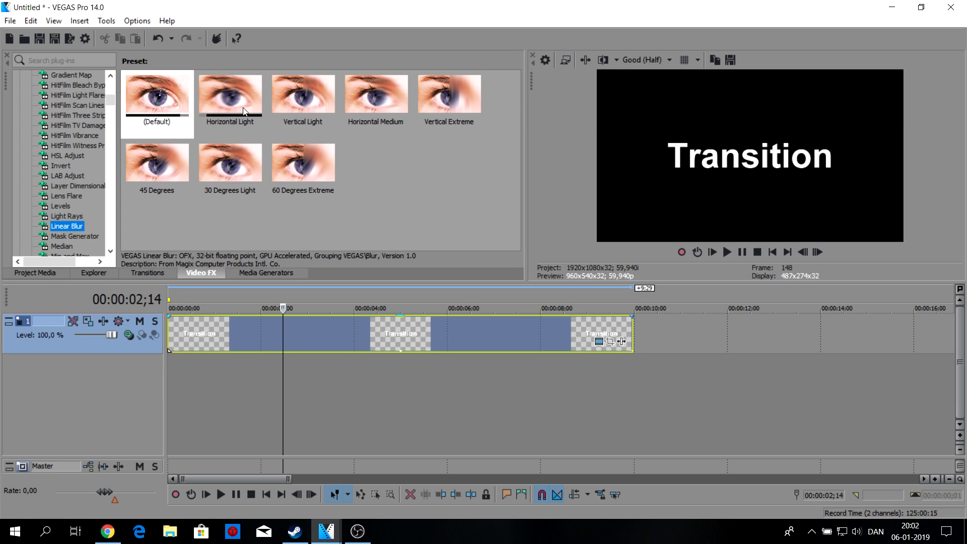
left_click(225, 98)
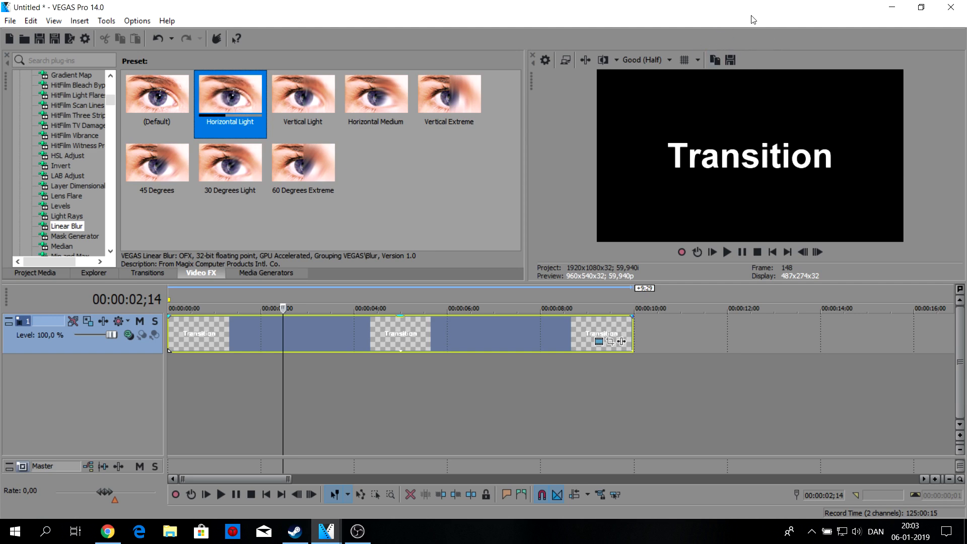
key("Right")
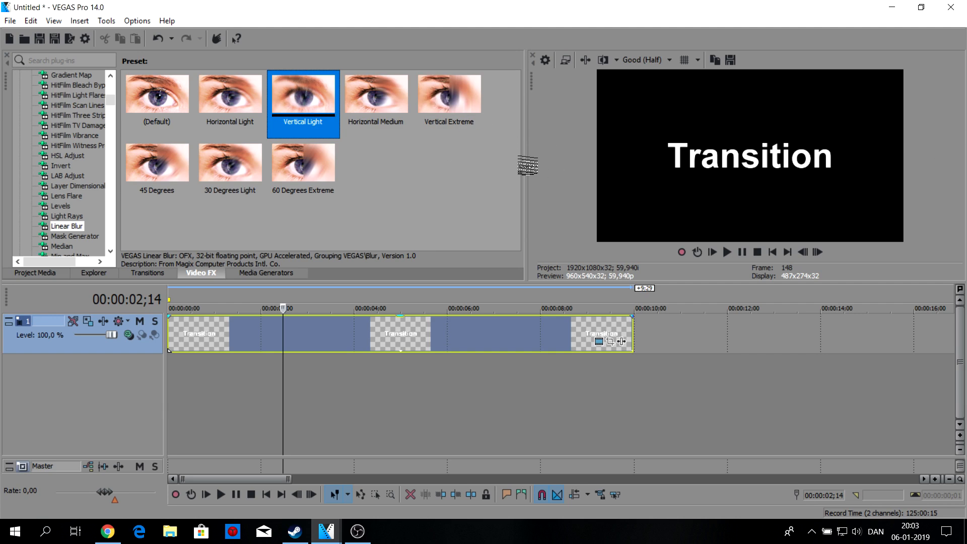
left_click(240, 98)
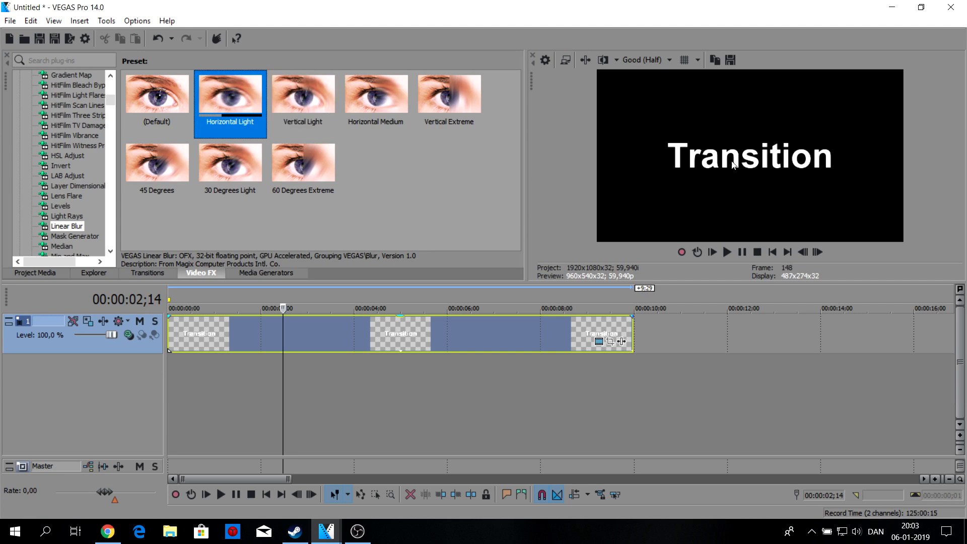
left_click(158, 174)
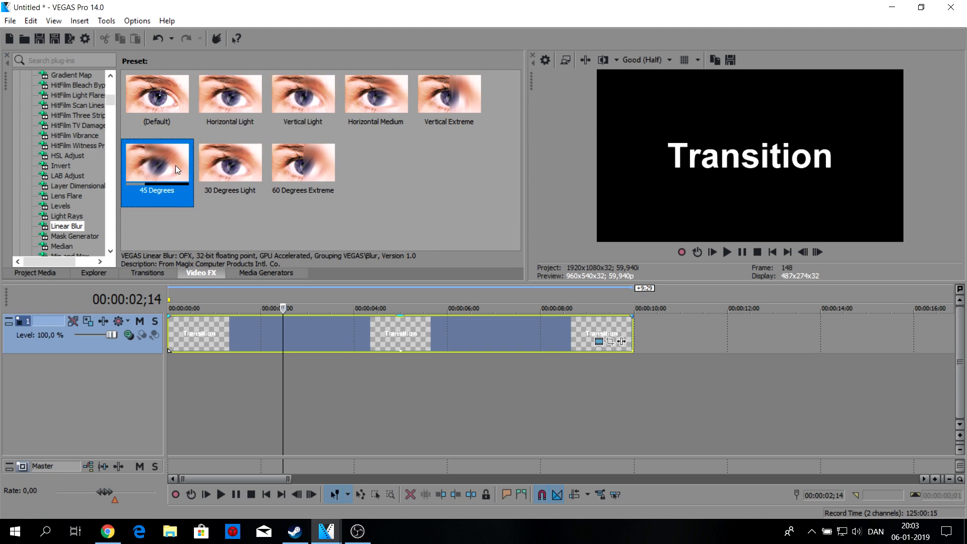
left_click(209, 164)
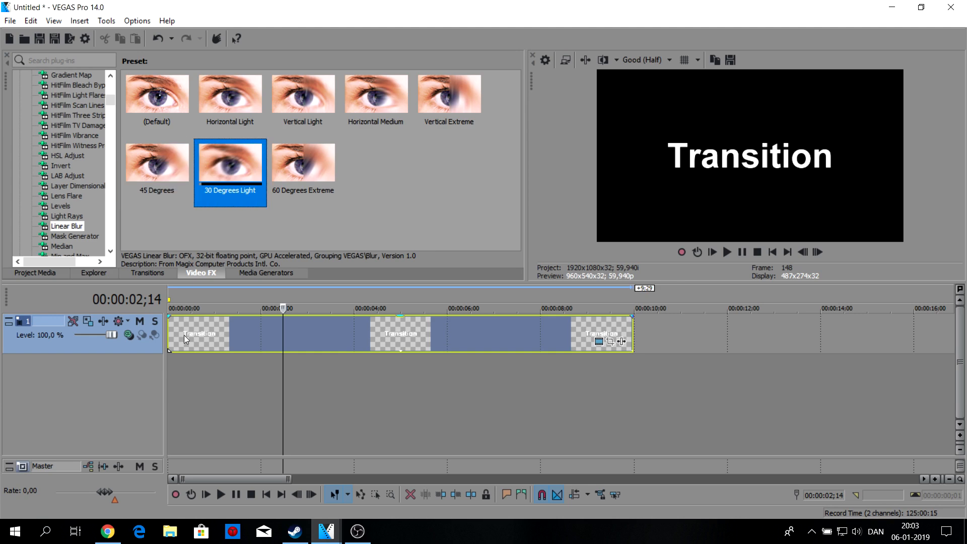
left_click(222, 102)
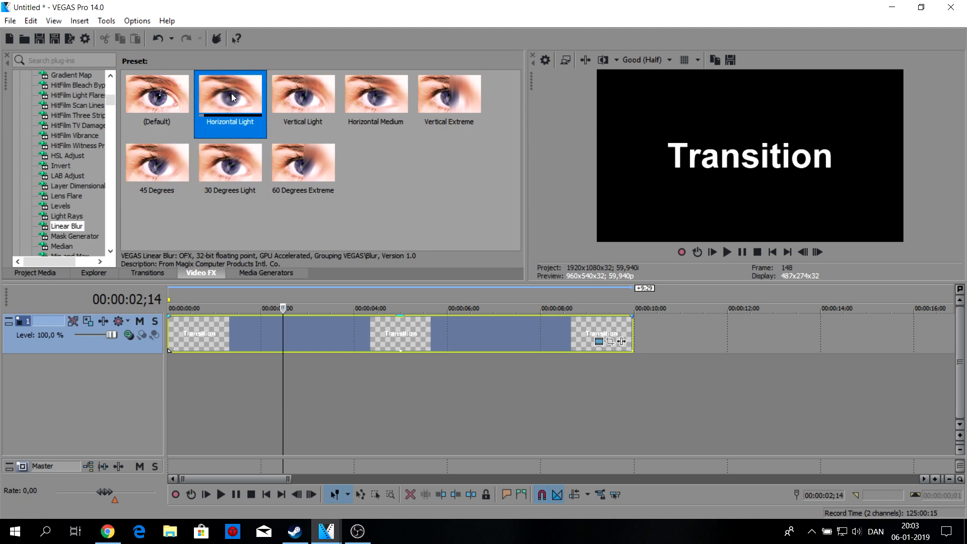
Apply the (Default) Linear Blur preset to the "Transition" clip and turn on keyframe animation for its Amount
left_click_drag(151, 99, 328, 337)
left_click_drag(408, 70, 361, 71)
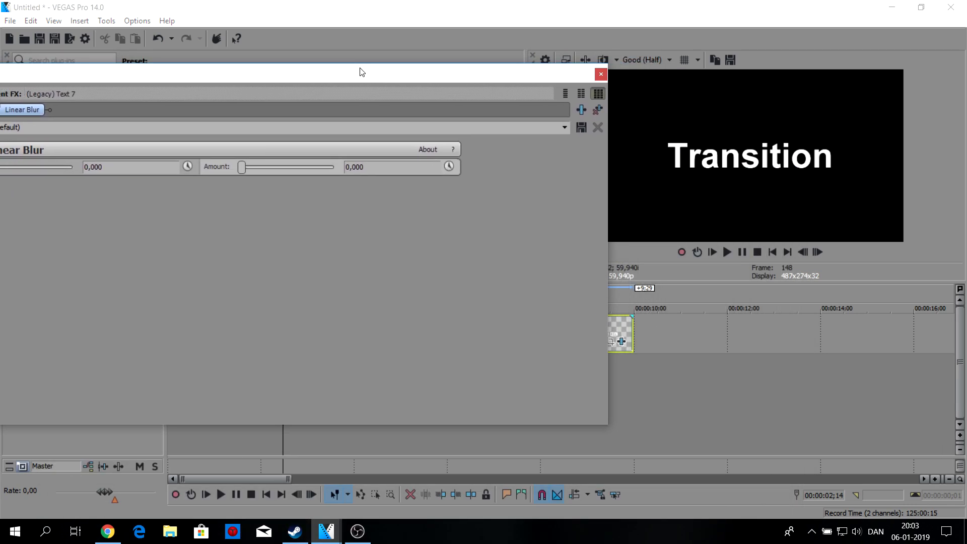
left_click(448, 165)
left_click_drag(382, 80, 453, 88)
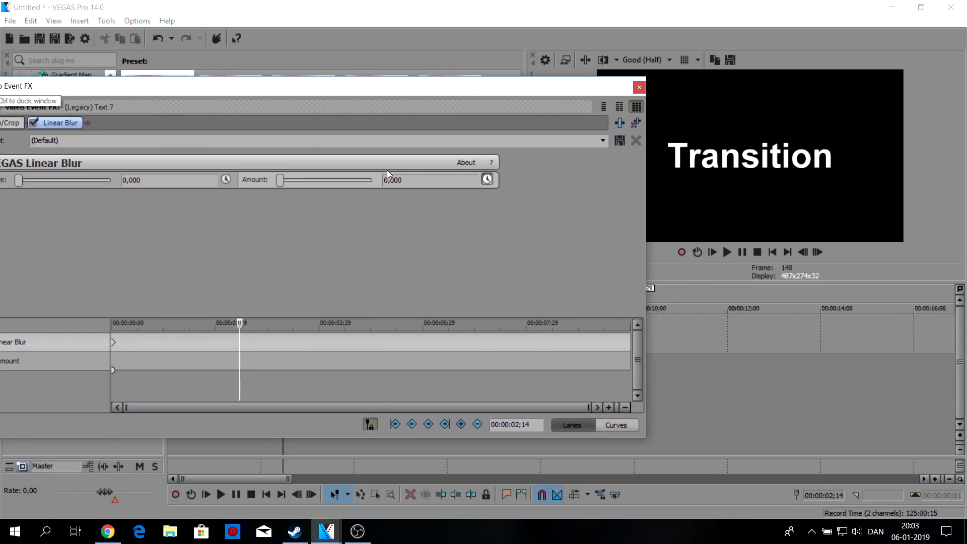
Create a Linear Blur keyframe at 00:00:00;02 with the Amount at 0,000
left_click(114, 343)
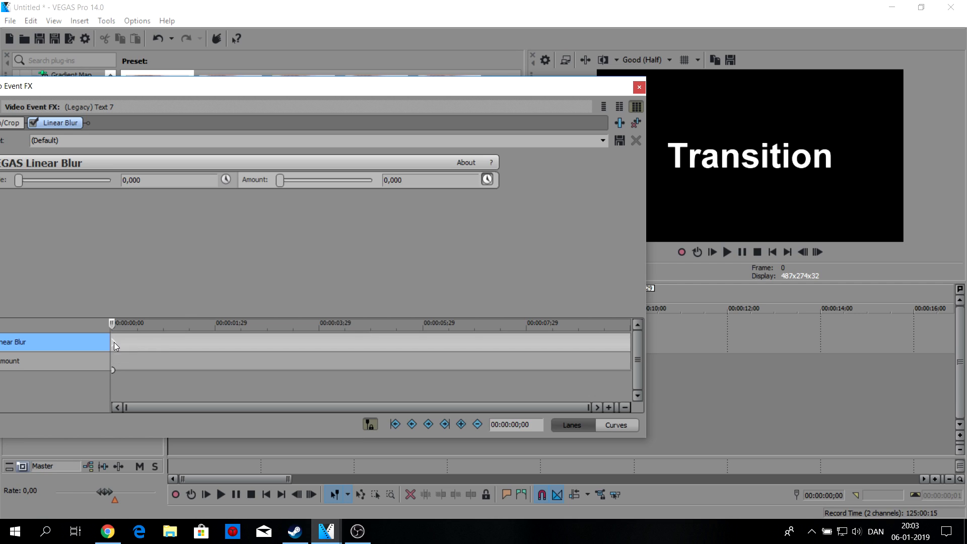
key("Right")
key("Right")
key("Right")
scroll(116, 343, "up", 5)
left_click(114, 342)
scroll(156, 352, "up", 2)
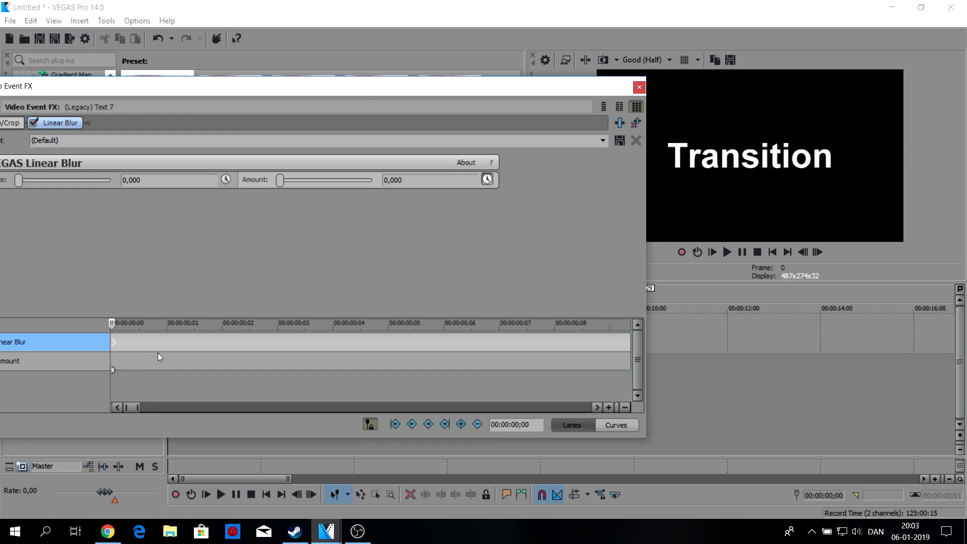
key("Right")
key("Right")
key("Right")
key("Right")
key("Right")
left_click(461, 424)
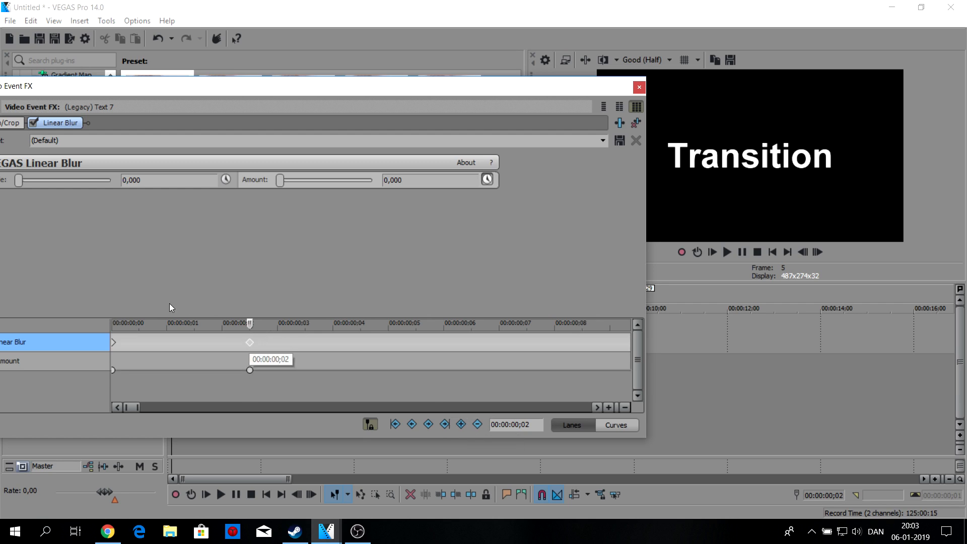
Set the Linear Blur Amount to 0,143 at the first keyframe and close the effect window
left_click(114, 344)
left_click_drag(279, 180, 293, 180)
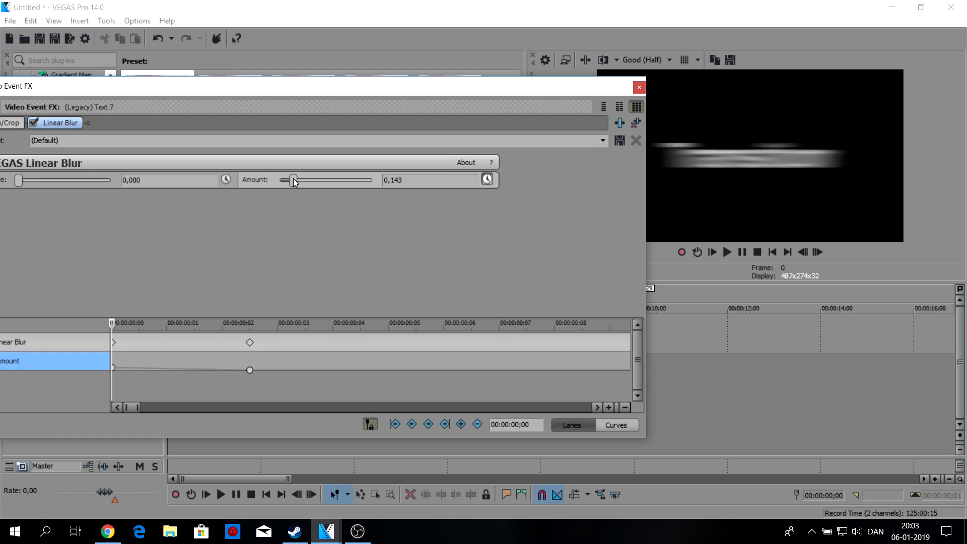
left_click(639, 86)
Open the Event Pan/Crop settings of the "Transition" clip and place the cursor at 00:00:00;00
scroll(431, 360, "up", 2)
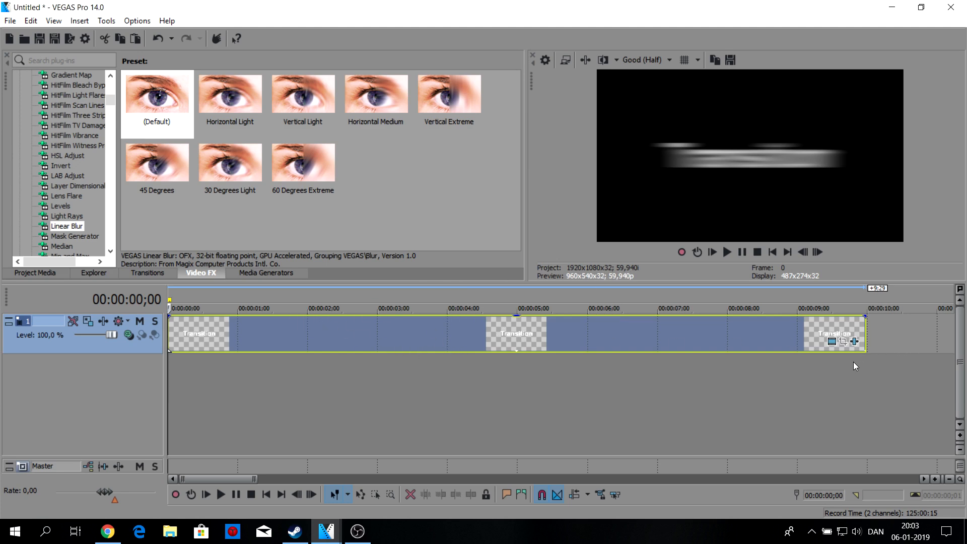
left_click(839, 338)
left_click(174, 336)
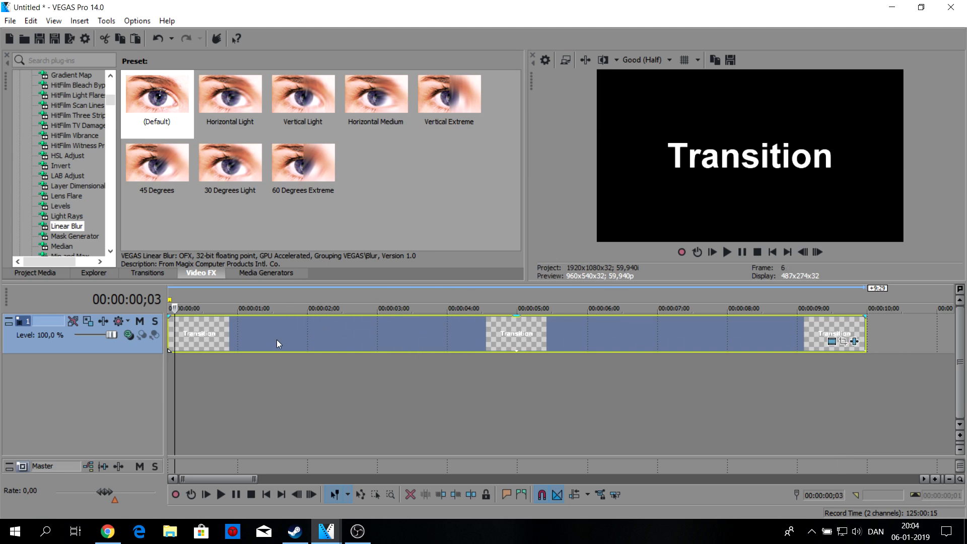
left_click(842, 341)
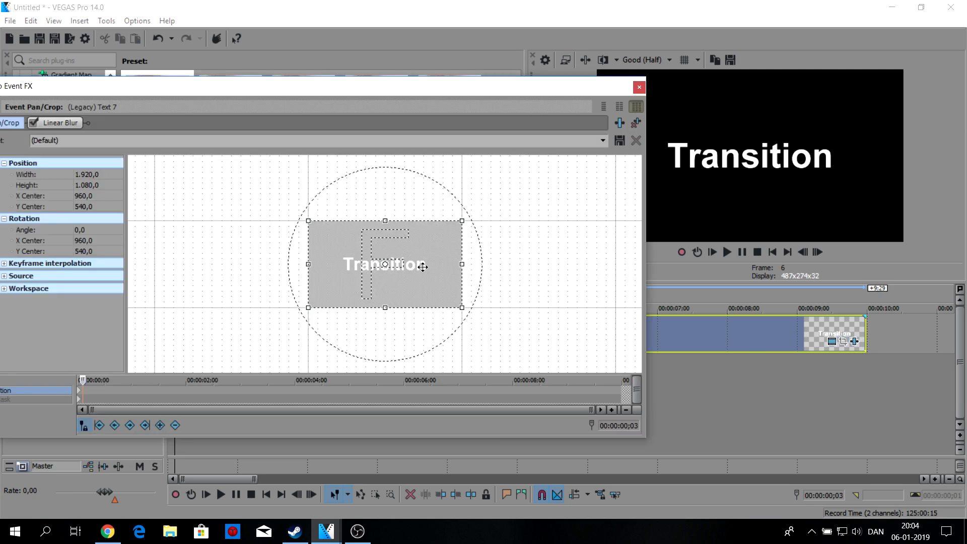
left_click_drag(331, 100, 339, 98)
left_click(87, 391)
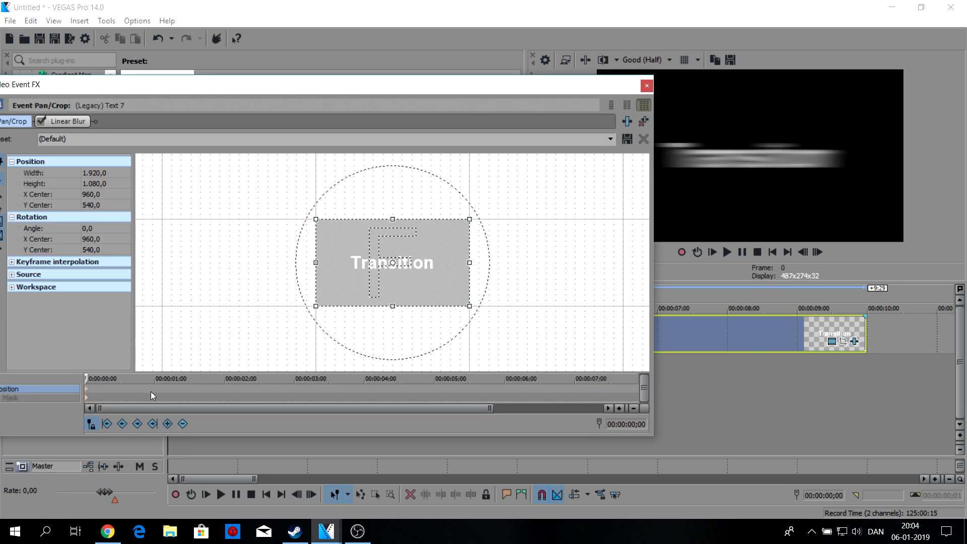
Try moving the crop frame up and to the left of the text, and restore its default position
scroll(93, 397, "up", 3)
mouse_move(314, 217)
left_mouse_down()
mouse_move(206, 171)
mouse_move(302, 217)
left_mouse_up()
left_click_drag(359, 251, 331, 238)
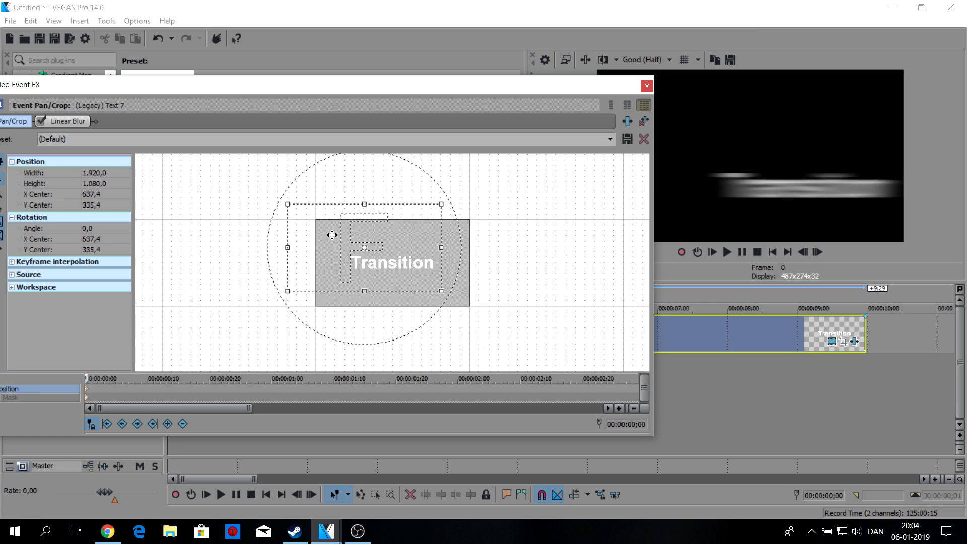
right_click(332, 238)
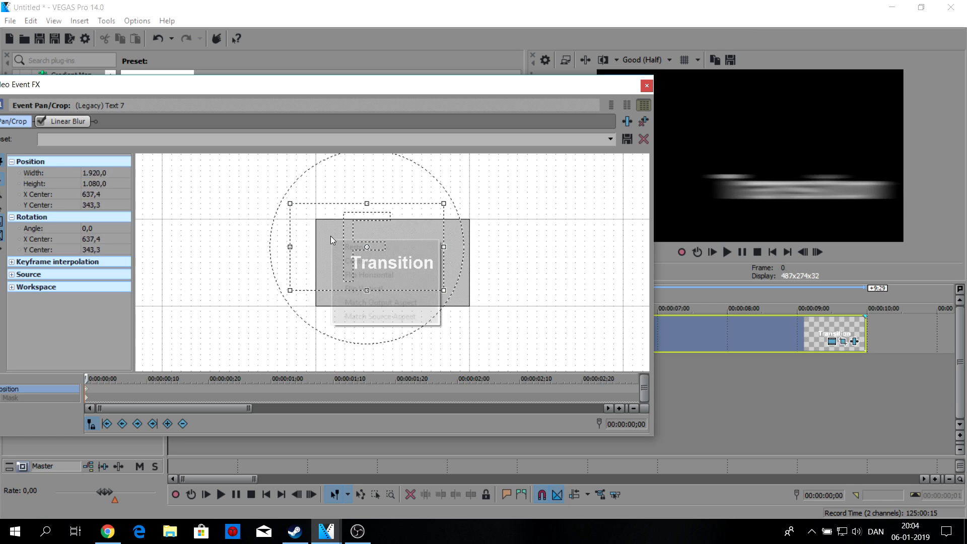
left_click(367, 247)
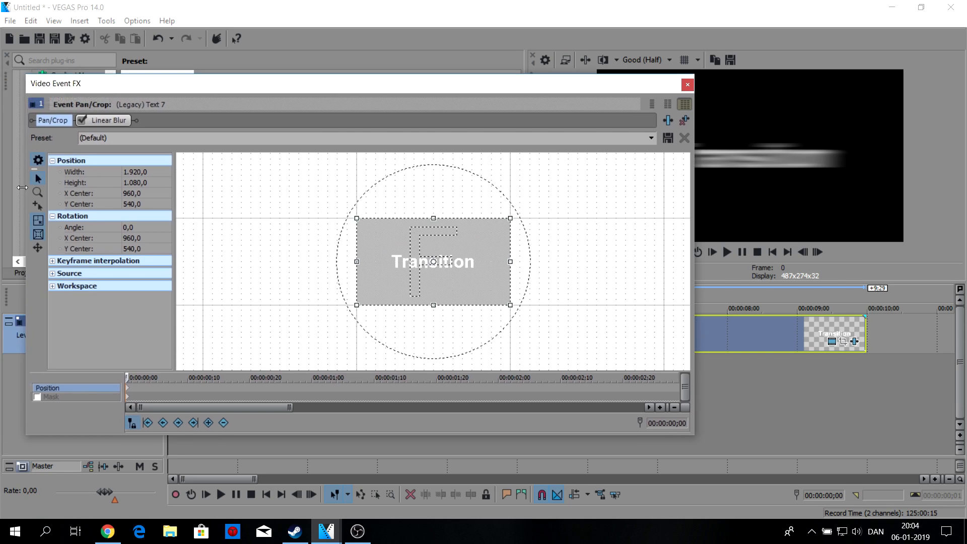
Try resizing the crop frame from its upper-left corner, and restore its default size
left_click(36, 221)
mouse_move(356, 218)
left_mouse_down()
mouse_move(339, 239)
mouse_move(312, 185)
mouse_move(300, 244)
mouse_move(369, 216)
left_mouse_up()
left_click(38, 220)
right_click(368, 228)
left_click(390, 233)
Inspect the crop workspace up close with the Zoom tool and return to the Normal Edit tool
left_click(37, 193)
left_click(38, 205)
left_click(408, 263)
left_click(409, 264)
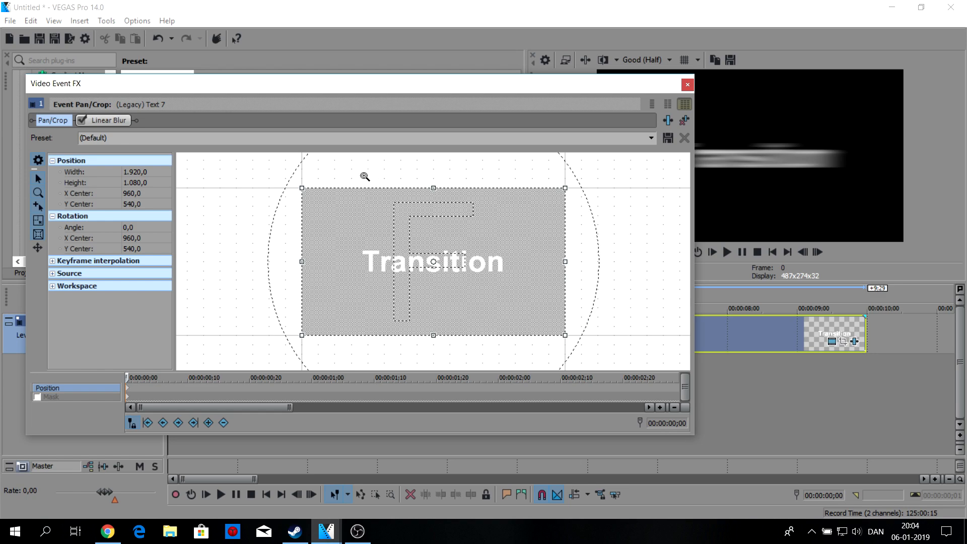
left_click(360, 233)
scroll(356, 231, "down", 2)
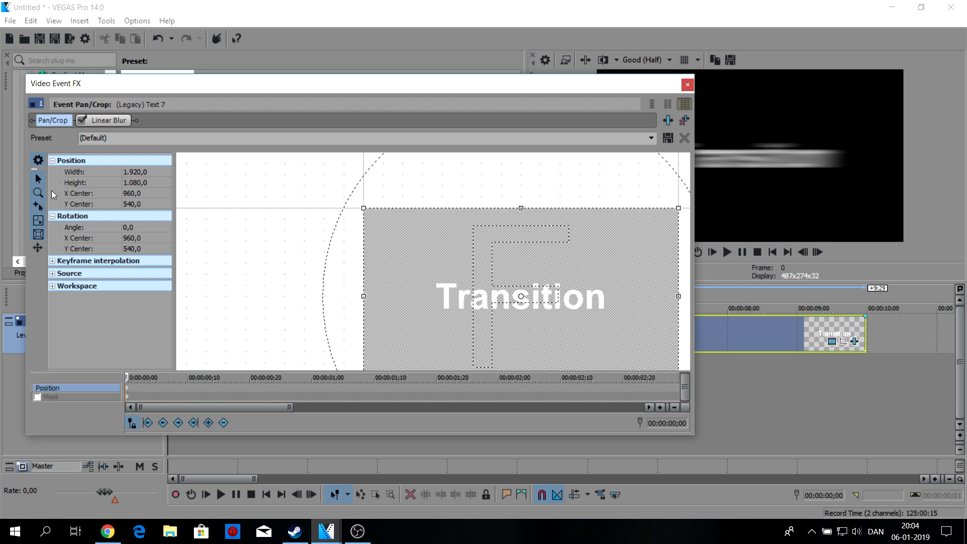
left_click(38, 178)
scroll(291, 277, "down", 4)
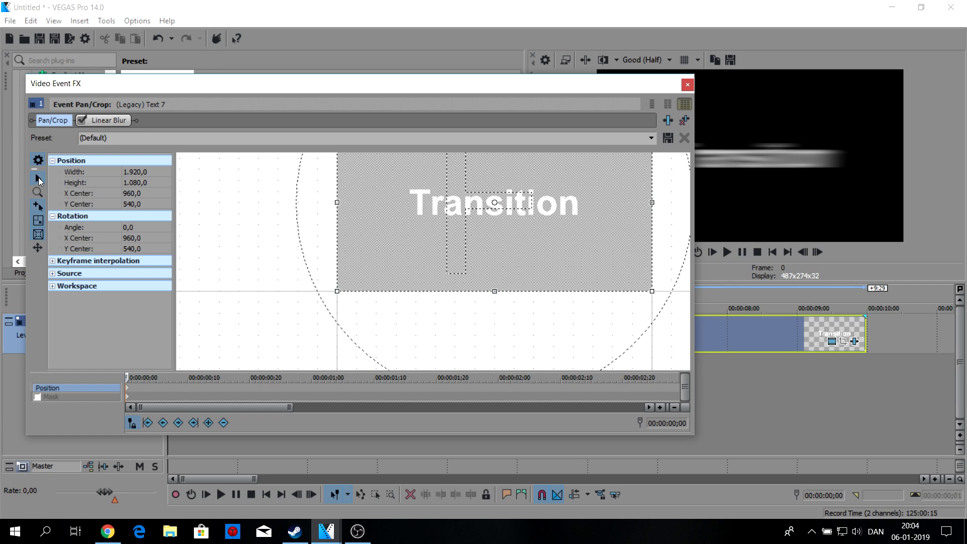
scroll(210, 225, "up", 1)
scroll(209, 224, "left", 2)
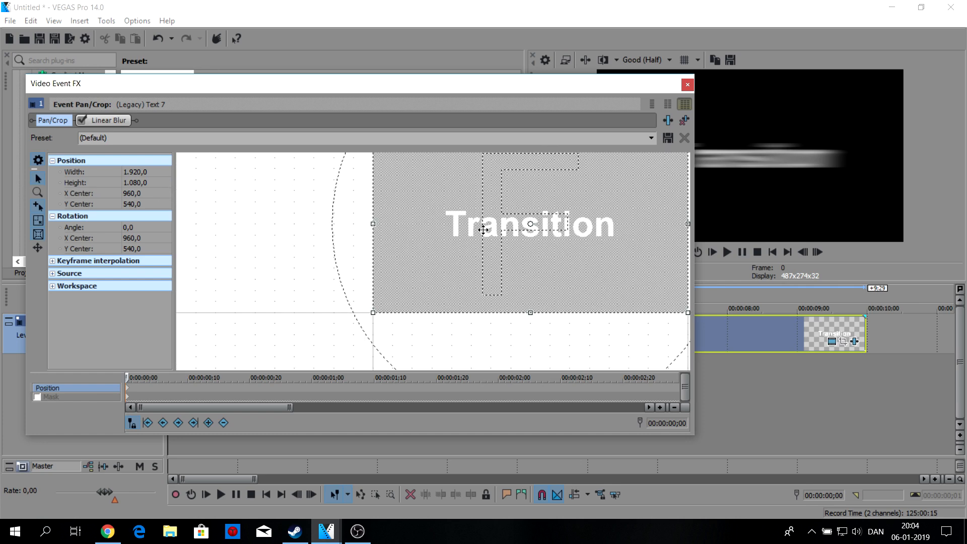
Enlarge the crop frame around its centre to 6.512,9 by 3.663,5 at the start of the clip
left_click_drag(409, 255, 433, 244)
scroll(293, 235, "down", 2)
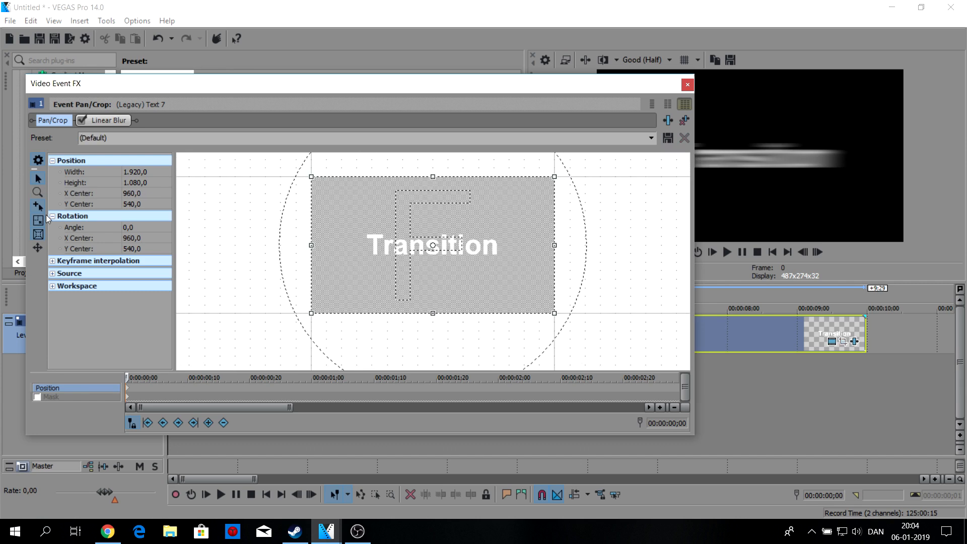
scroll(324, 266, "down", 2)
scroll(388, 260, "down", 2)
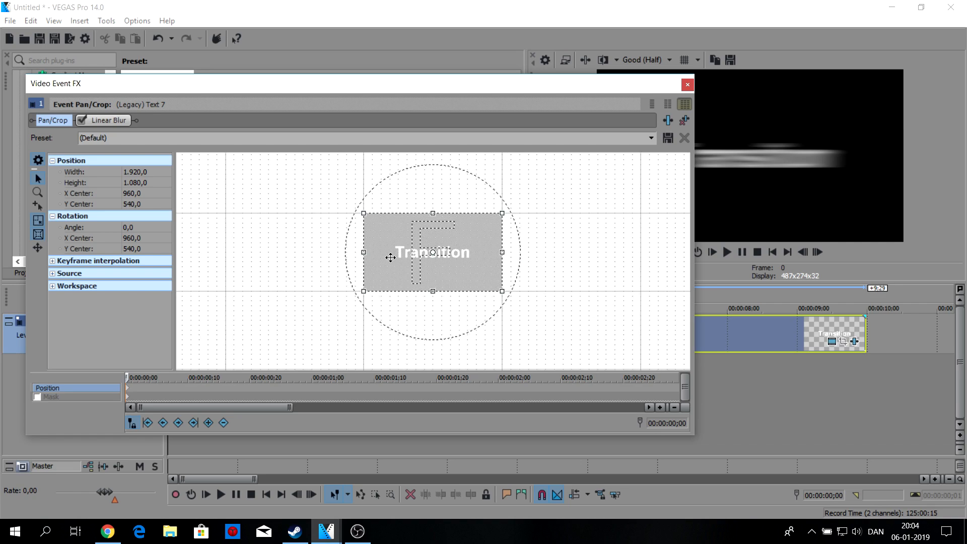
left_click_drag(362, 211, 136, 118)
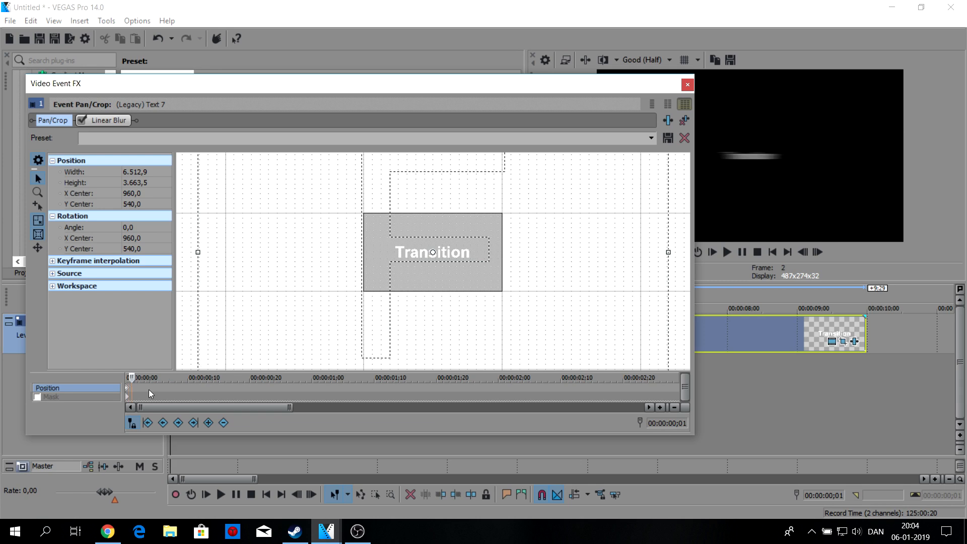
Restore the crop frame to 1.920,0 by 1.080,0 at 00:00:00;02, creating a second Position keyframe
scroll(162, 395, "up", 3)
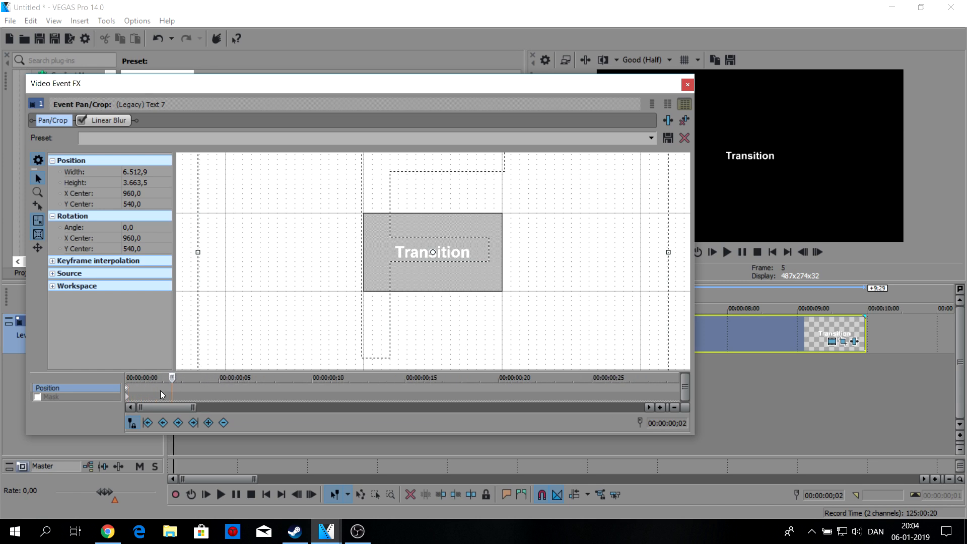
right_click(339, 251)
left_click(353, 258)
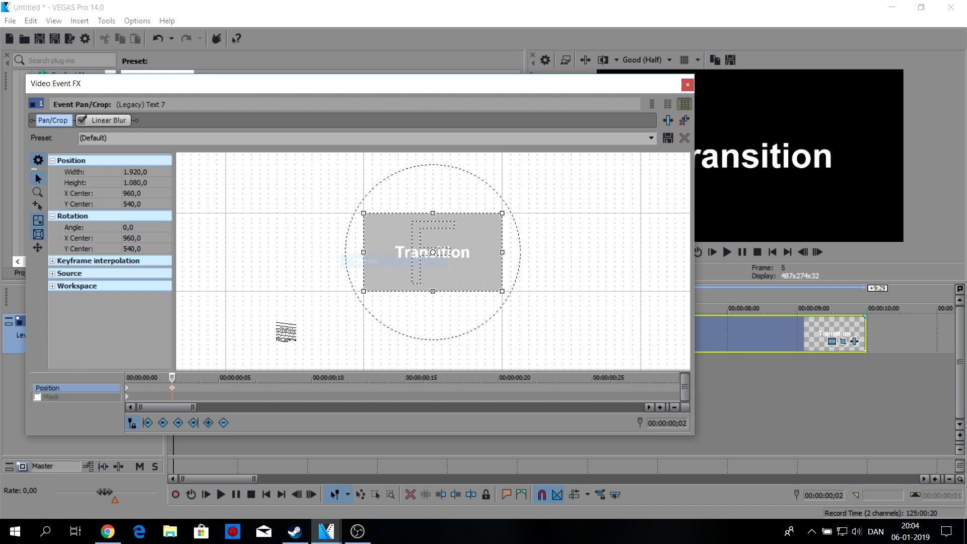
Set the interpolation of the Position keyframe at 00:00:00;02 to Smooth
scroll(187, 397, "up", 2)
left_click(134, 395)
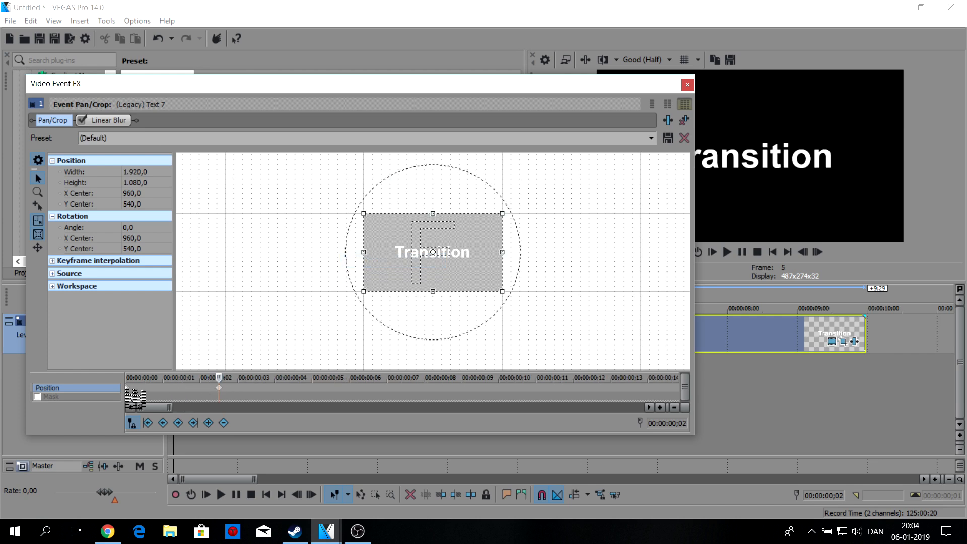
left_click_drag(126, 386, 237, 388)
scroll(247, 398, "up", 2)
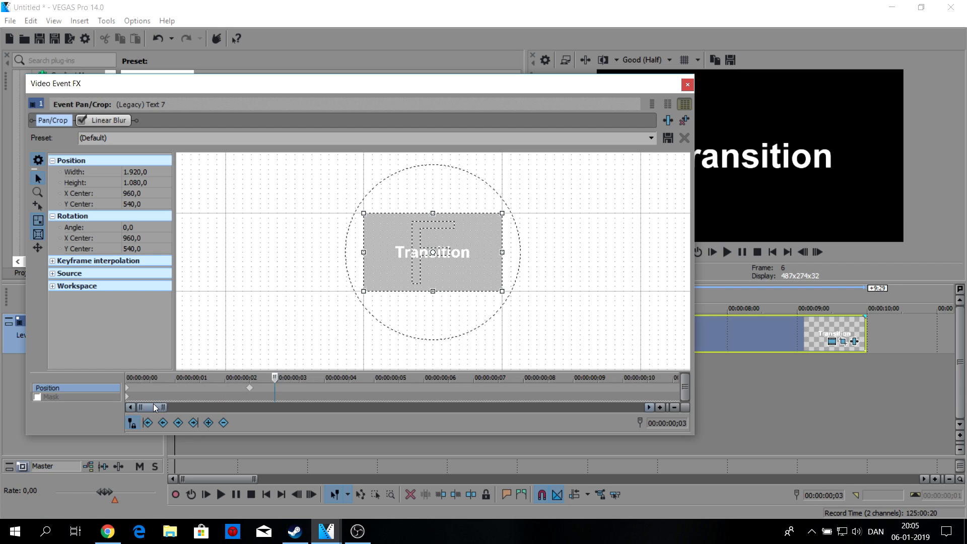
left_click(251, 388)
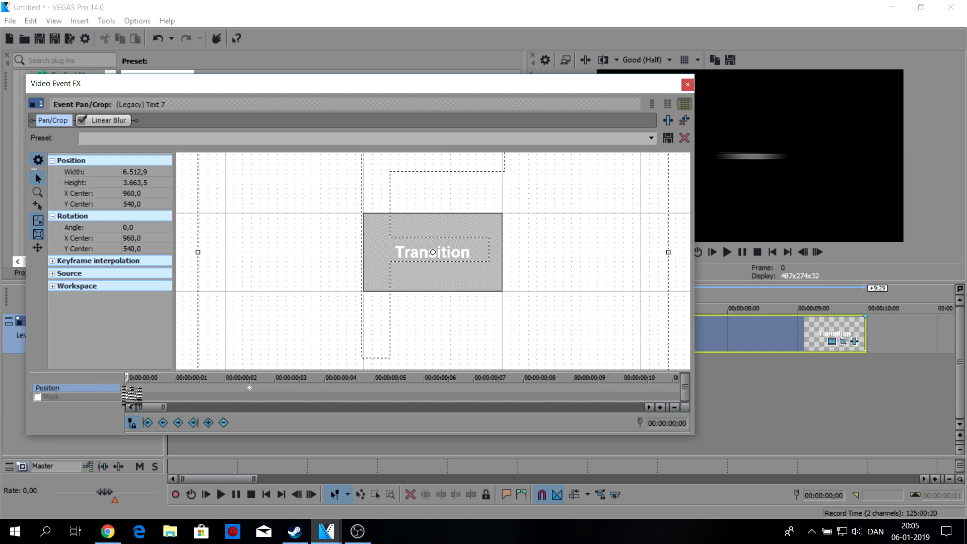
right_click(251, 389)
left_click(302, 352)
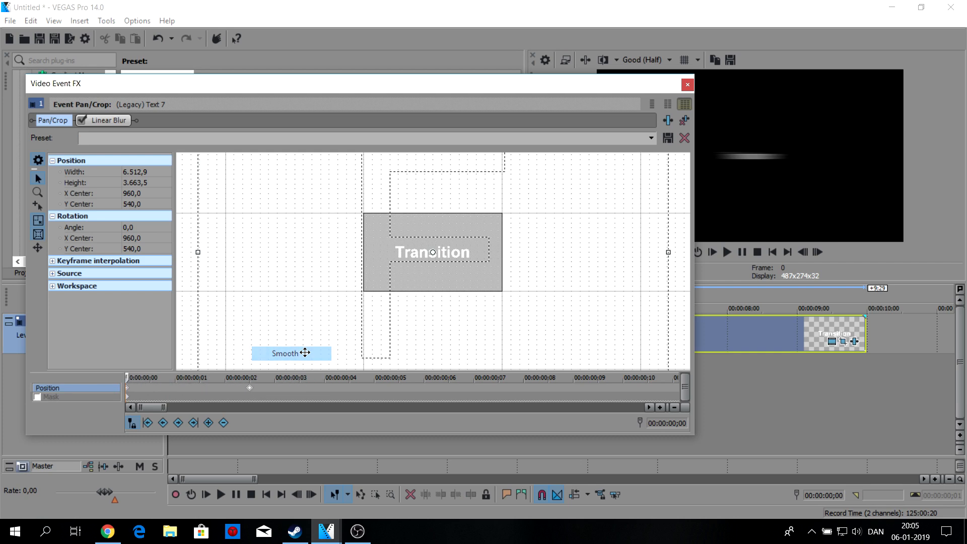
Add a Position keyframe between the two existing ones, move it to 00:00:00;01 and change the keyframe interpolation
left_click(249, 389)
left_click(225, 391)
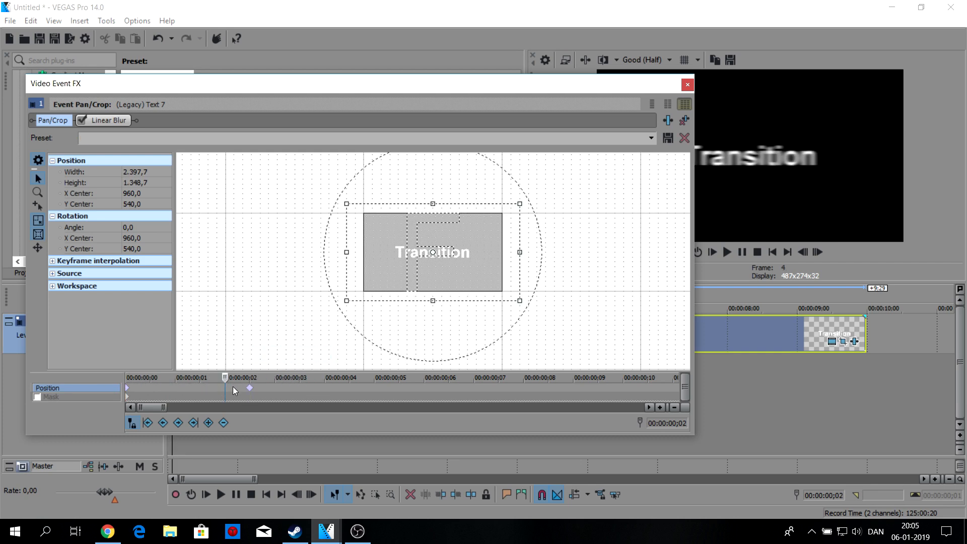
scroll(228, 388, "up", 1)
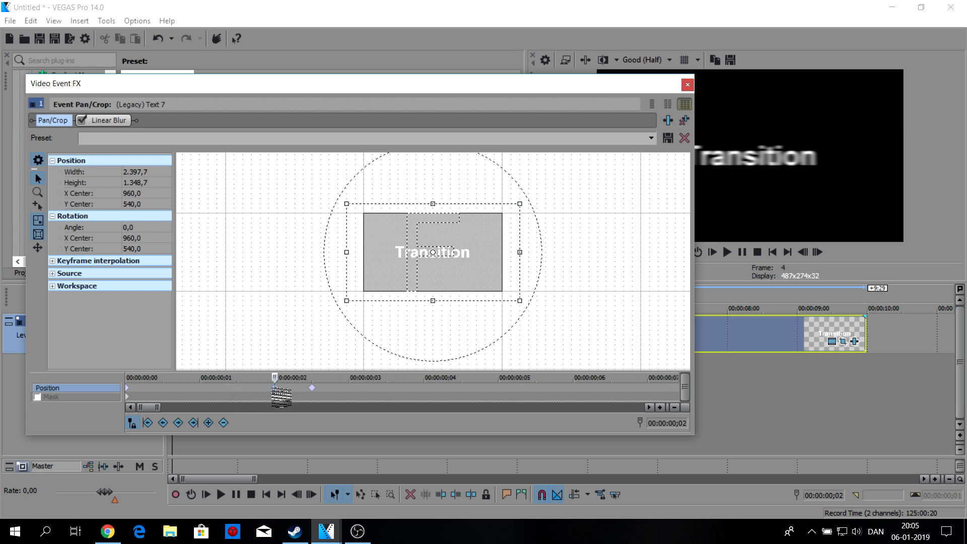
left_click_drag(268, 396, 161, 390)
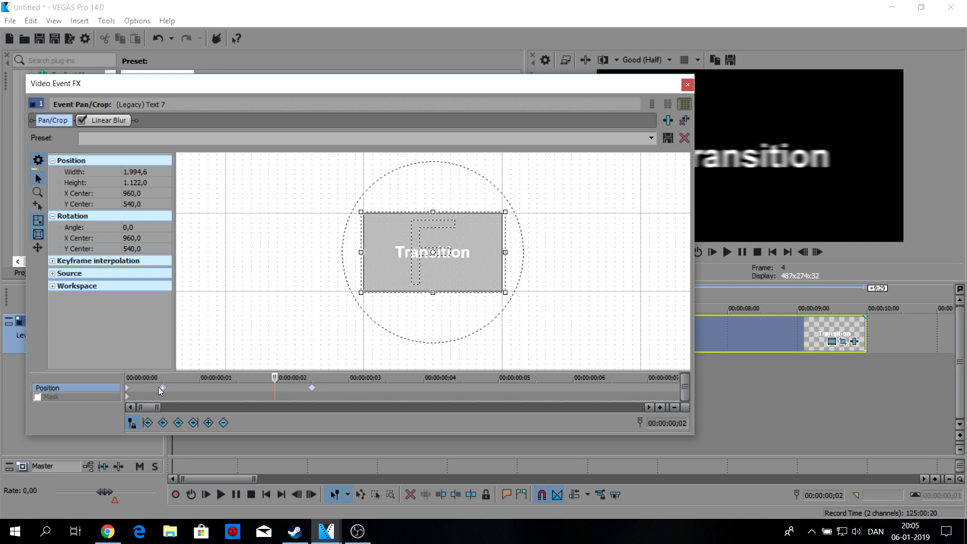
left_click_drag(272, 395, 201, 390)
right_click(162, 388)
left_click(193, 311)
scroll(251, 395, "down", 1)
Check the crop animation at several times across the keyframes, including 00:00:00;01 and 00:00:00;02, and close the Video Event FX window
left_click(134, 389)
left_click(150, 388)
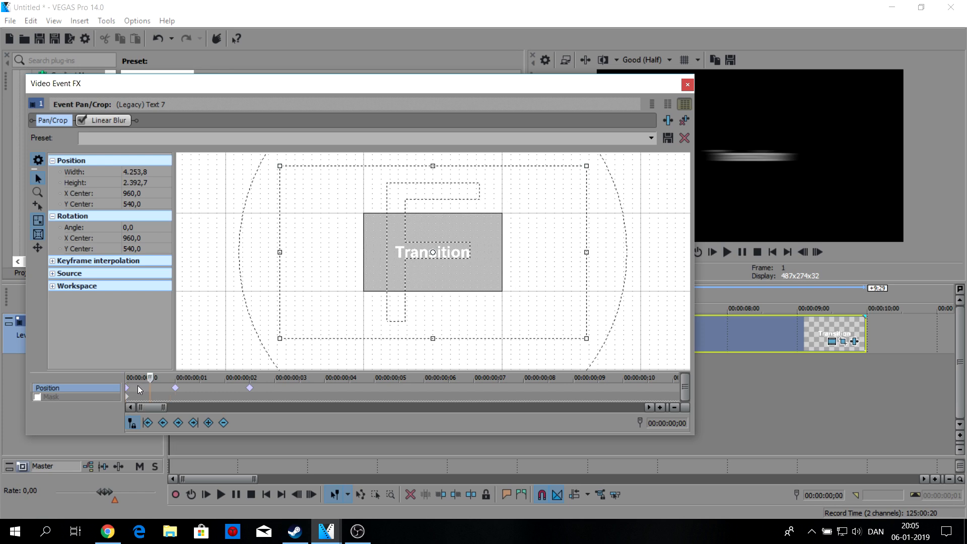
left_click(176, 389)
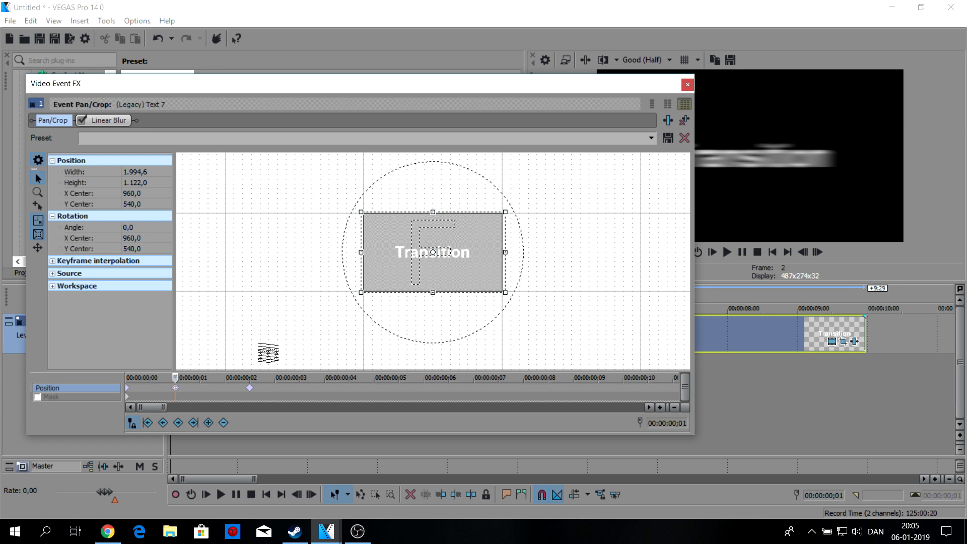
left_click(229, 389)
left_click(248, 388)
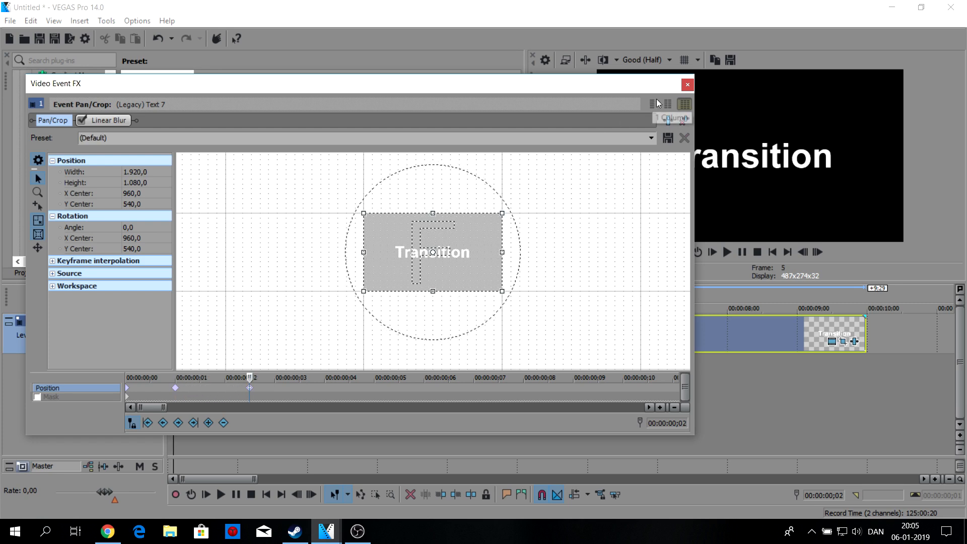
left_click(687, 84)
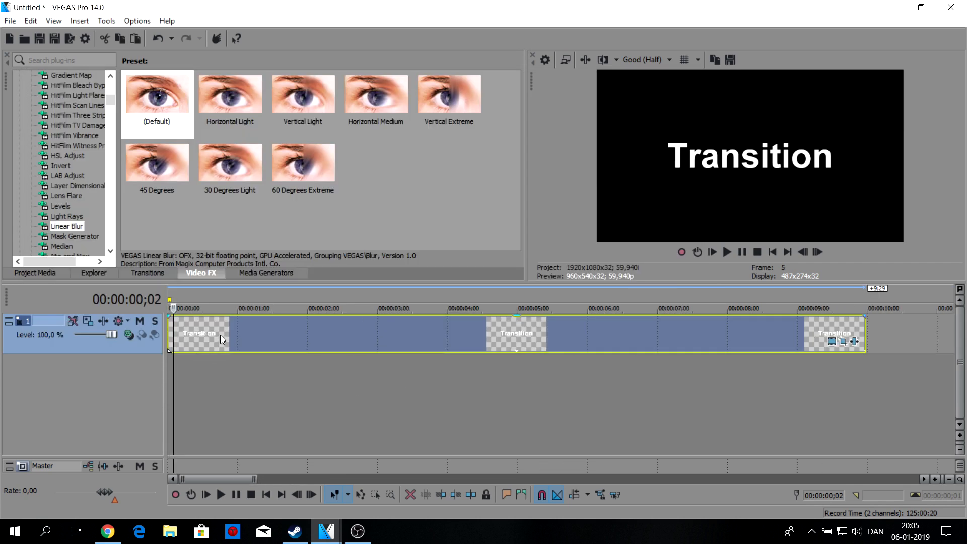
Move the Transition text event on the timeline so it starts at 00:00:00;26
scroll(270, 329, "up", 2)
left_click_drag(271, 329, 419, 360)
left_click(349, 360)
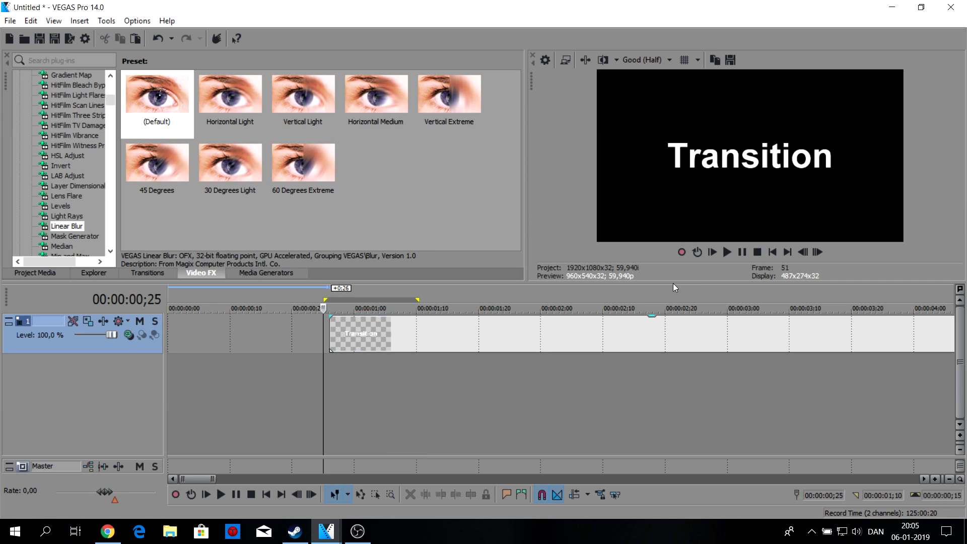
Select the time range from 00:00:00;26 to 00:00:01;11 and play the text transition
left_click(326, 358)
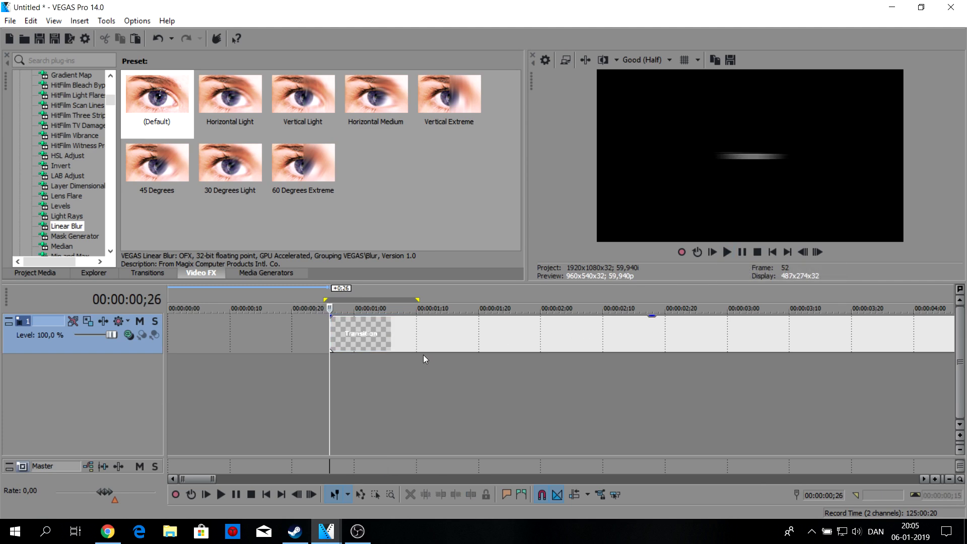
left_click(460, 355, "shift")
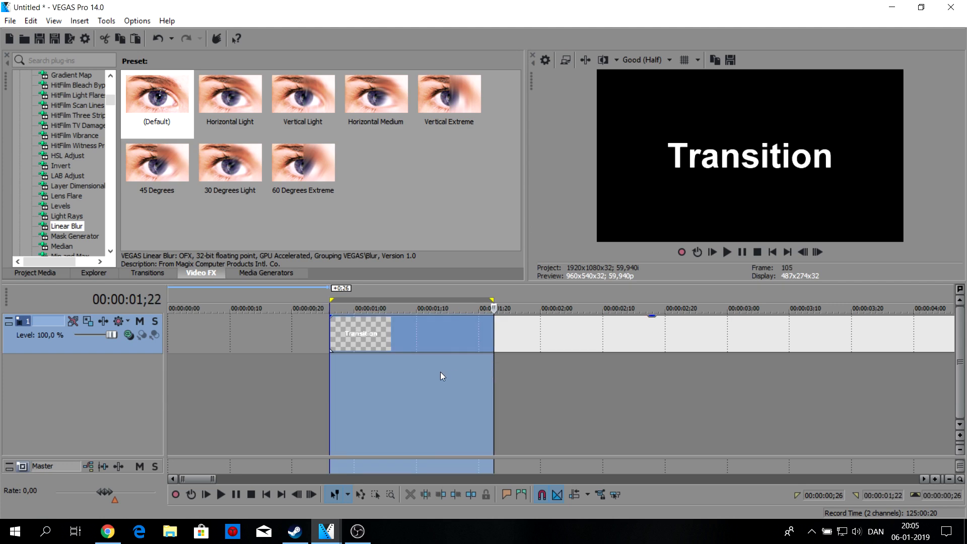
left_click(424, 359, "shift")
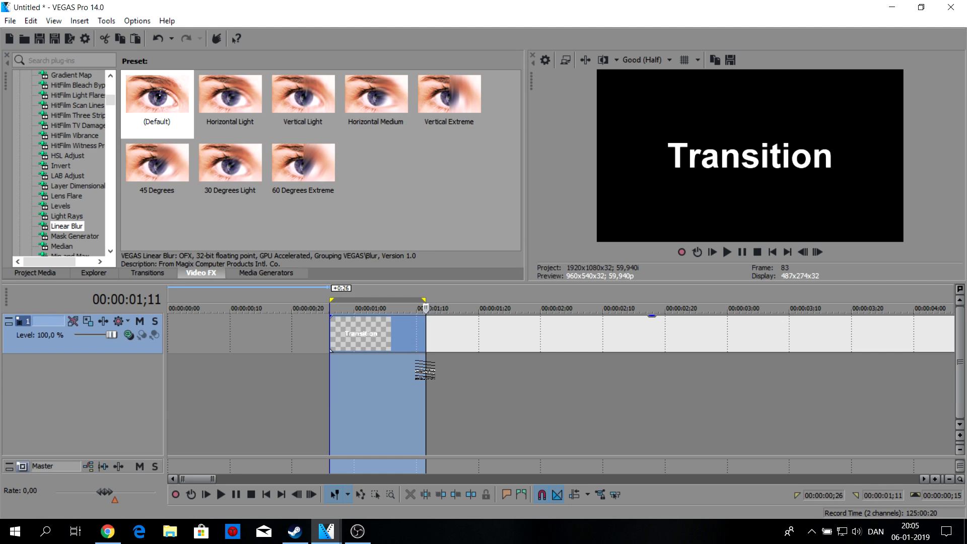
key("Home")
left_click(725, 251)
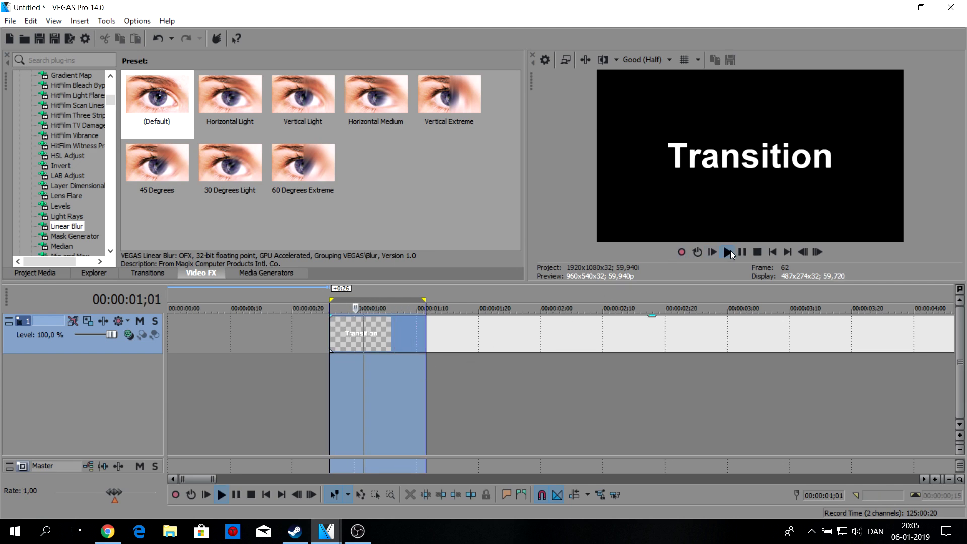
left_click(743, 251)
Add a fade-in of about 15 frames to the start of the text event and preview it
left_click(334, 342)
scroll(399, 342, "up", 1)
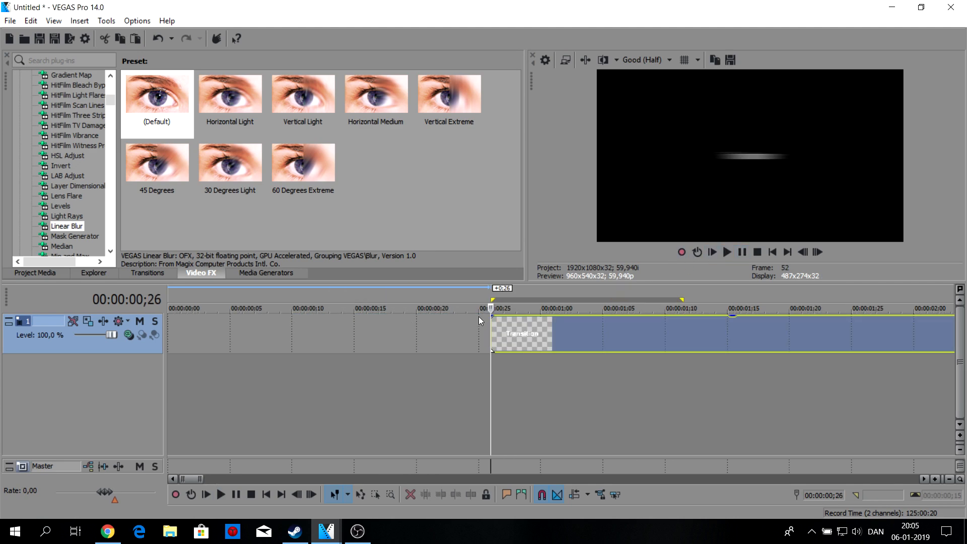
left_click_drag(491, 315, 677, 321)
left_click(726, 251)
left_click(741, 251)
Shorten the text event's fade-in to about one frame and play the result
left_click_drag(675, 321, 500, 322)
left_click(726, 251)
left_click(742, 251)
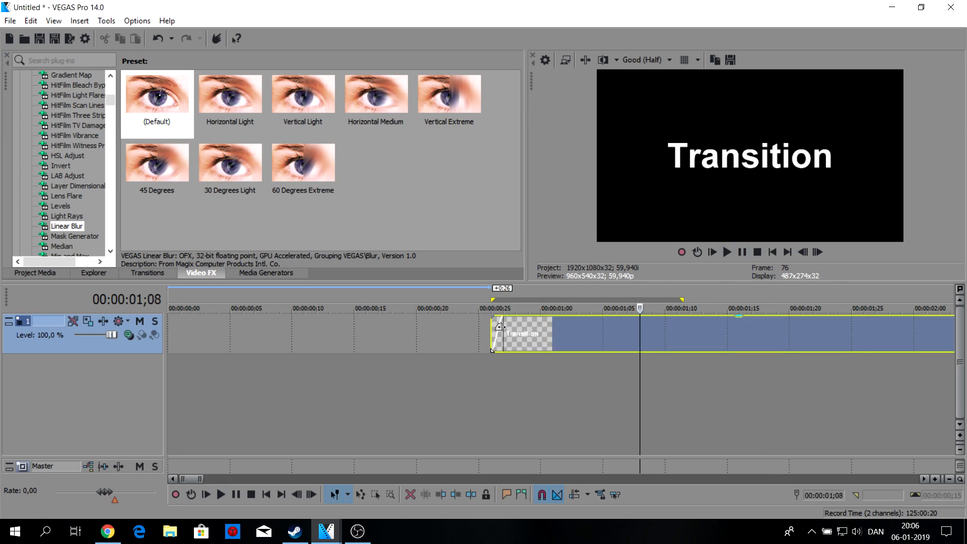
left_click(726, 251)
key("Return")
Move the Transition text event back toward the beginning of the timeline
scroll(581, 330, "down", 8)
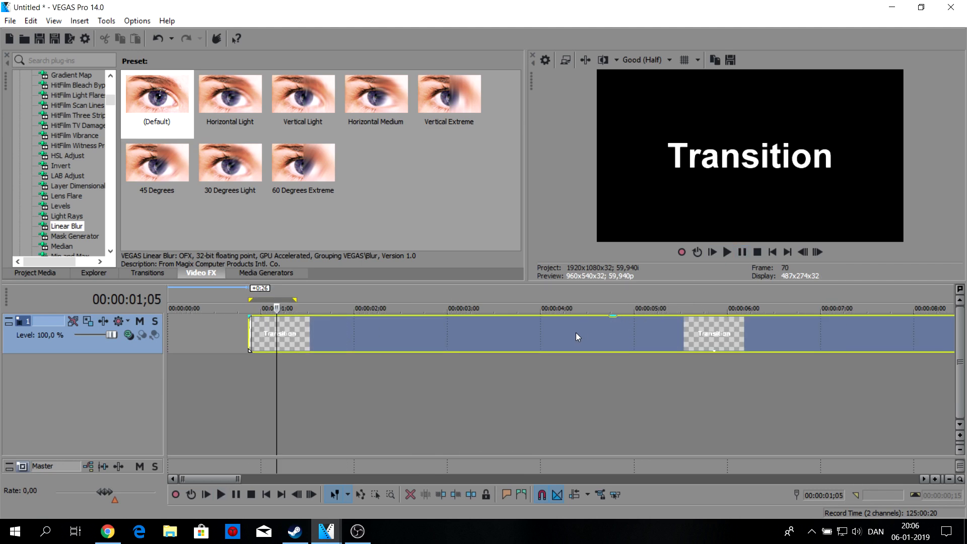
left_click_drag(546, 331, 217, 333)
scroll(232, 332, "up", 4)
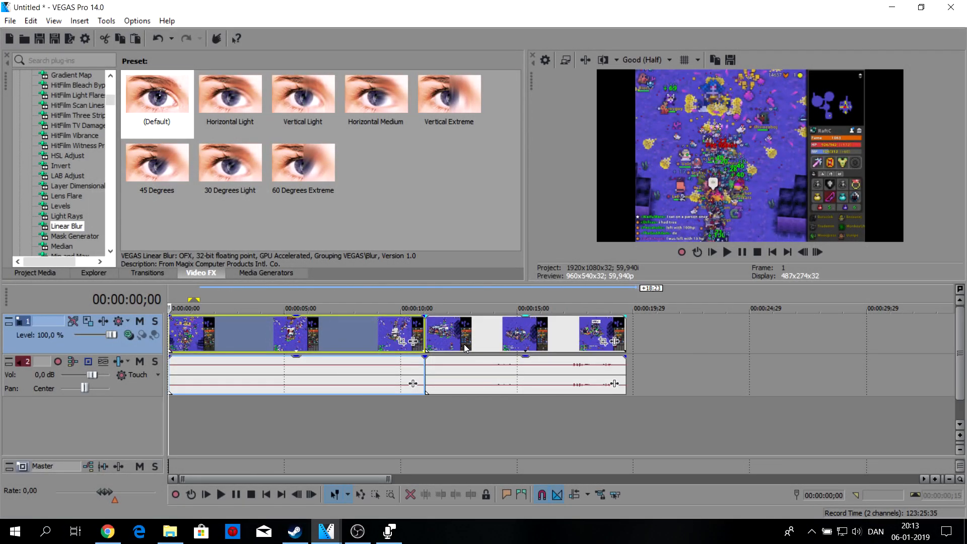
Examine frames at several points in the two gameplay clips on the timeline
scroll(464, 346, "down", 1)
left_click(315, 335)
left_click(393, 328)
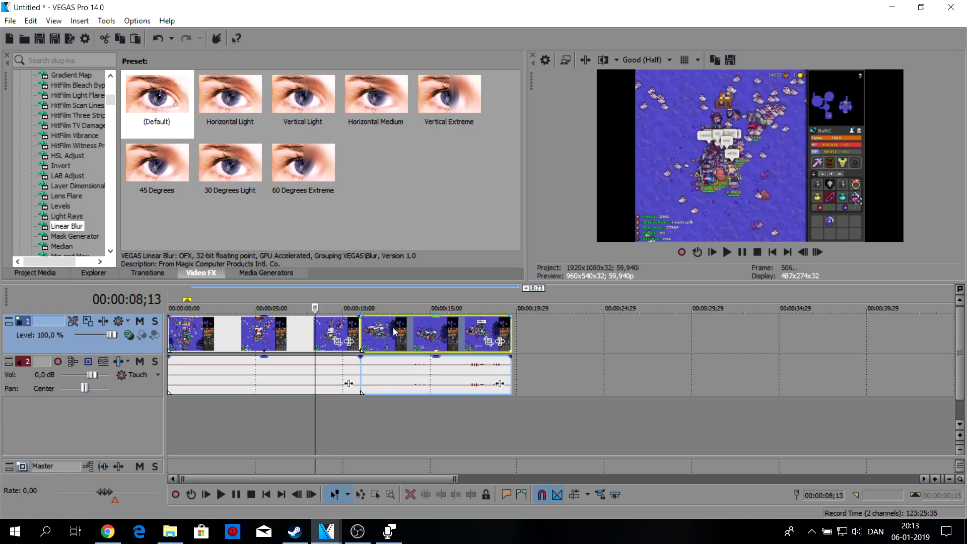
left_click(300, 331)
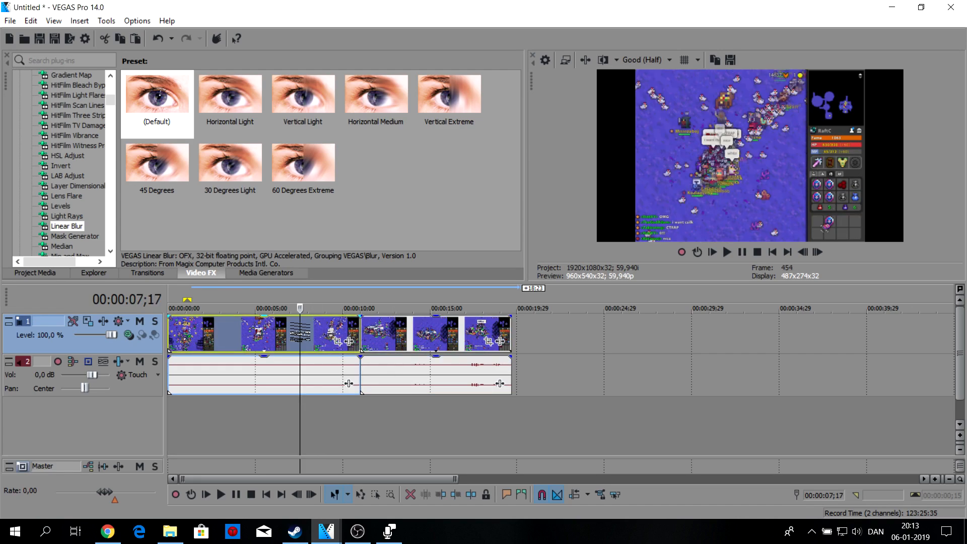
left_click(186, 337)
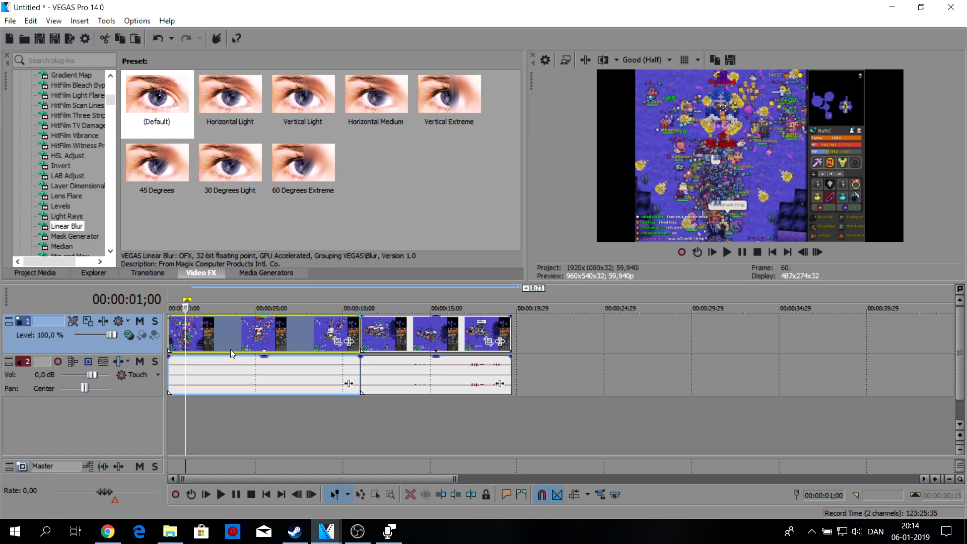
left_click(223, 339)
left_click(244, 336)
left_click(381, 333)
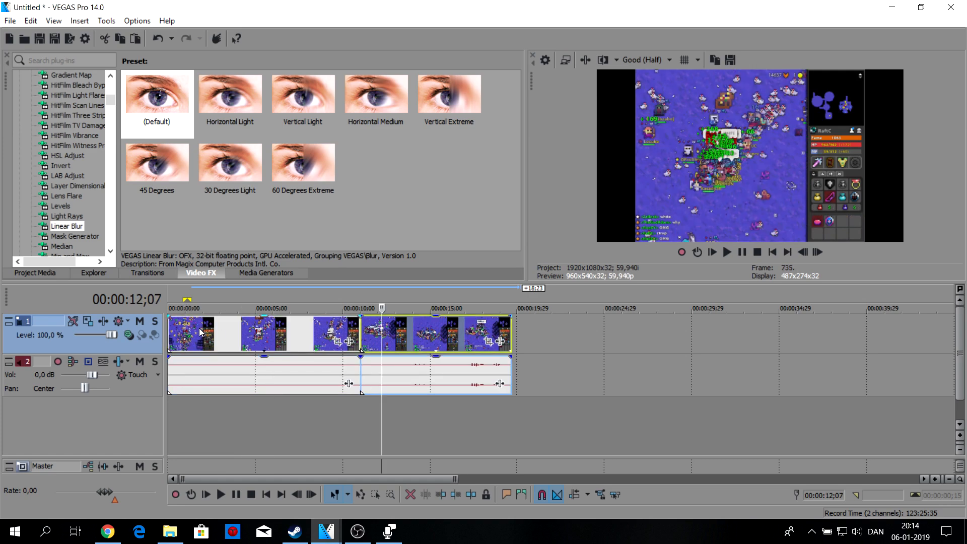
Split the first gameplay clip at 00:00:01;24, 00:00:04;04, about 00:00:05 and 00:00:08;11
left_click(199, 329)
key("s")
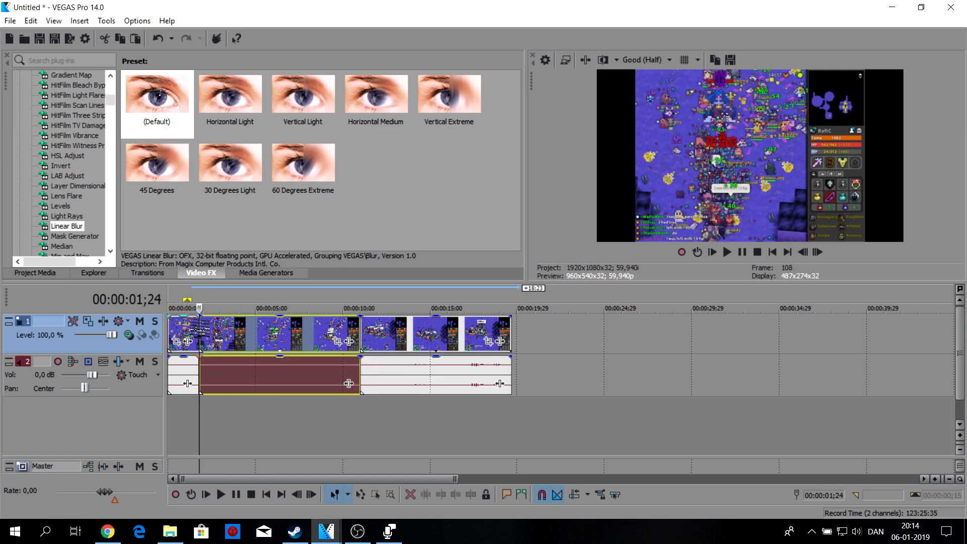
left_click(240, 331)
key("s")
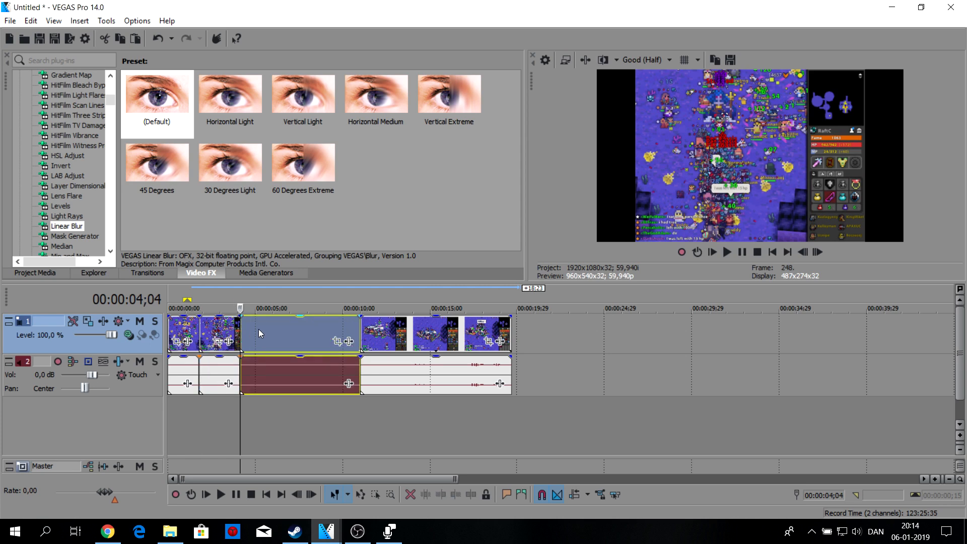
left_click(259, 328)
key("s")
left_click(314, 330)
key("s")
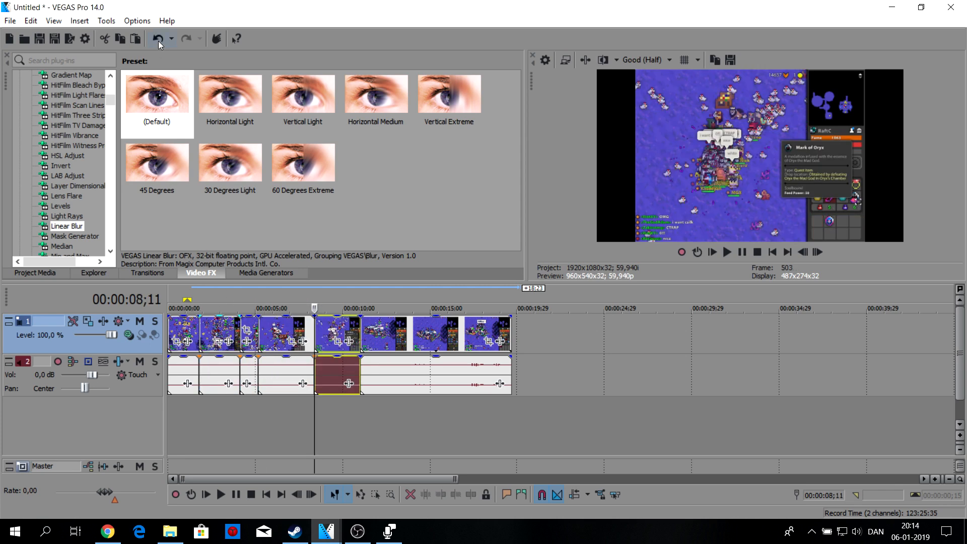
Undo the four splits in the first gameplay clip
left_click(159, 40)
left_click(159, 40)
left_click(158, 40)
left_click(158, 40)
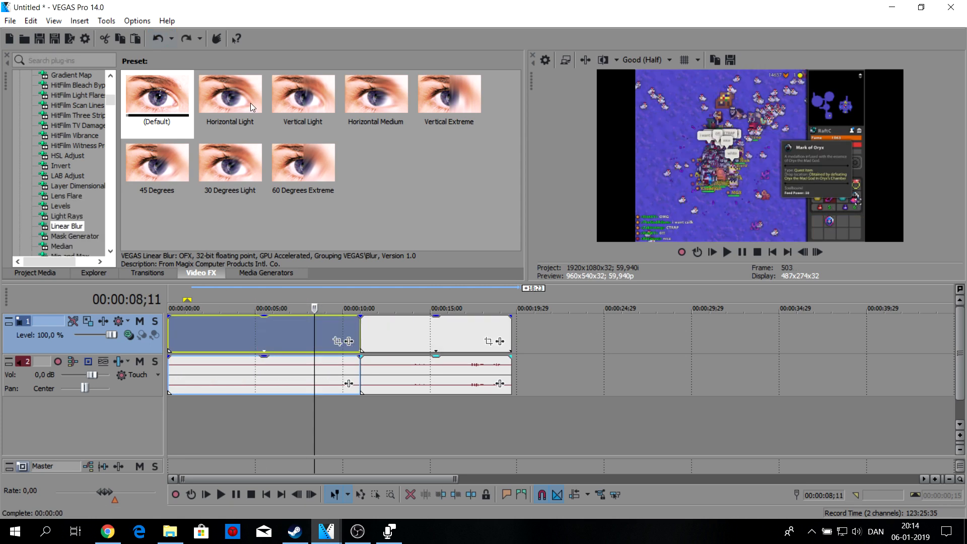
Review frames in both gameplay clips and play the second one from 00:00:17;08
left_click(238, 326)
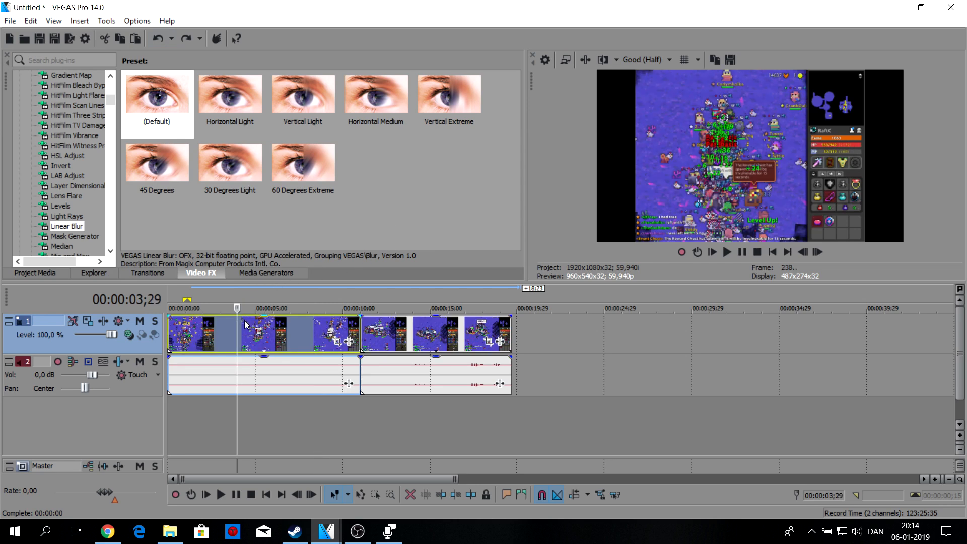
left_click(403, 332)
left_click(469, 336)
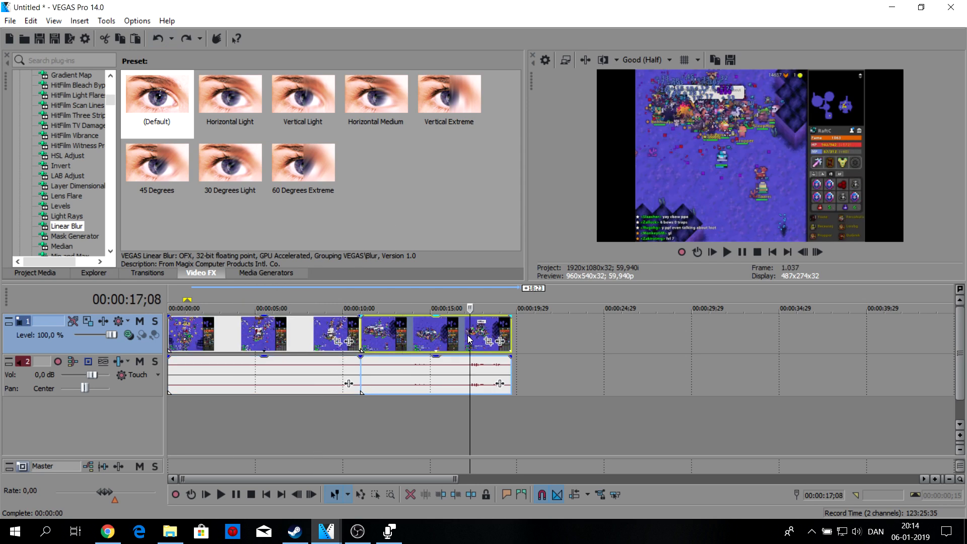
left_click(727, 251)
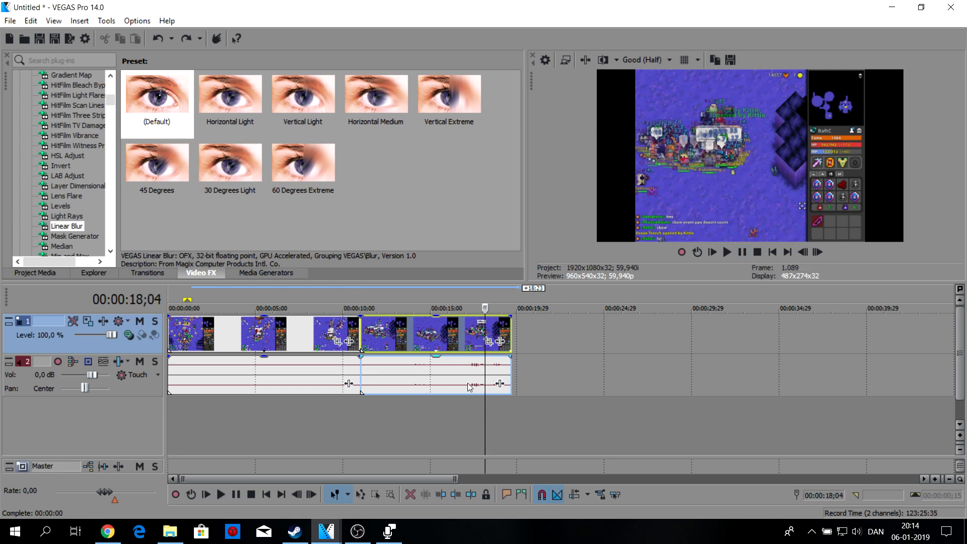
left_click(397, 328)
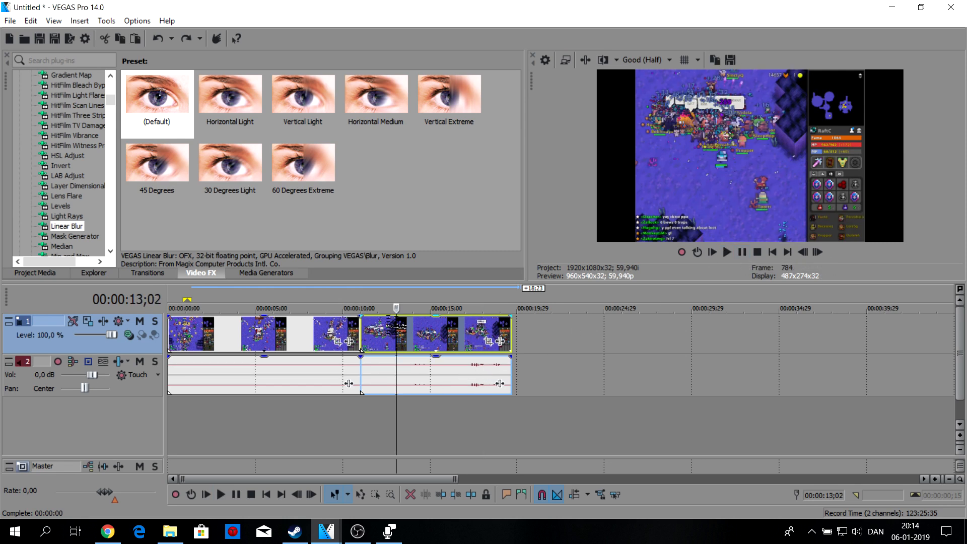
Delete the audio events of both gameplay clips, keeping only their video
left_click_drag(416, 336, 422, 332)
right_click(413, 373)
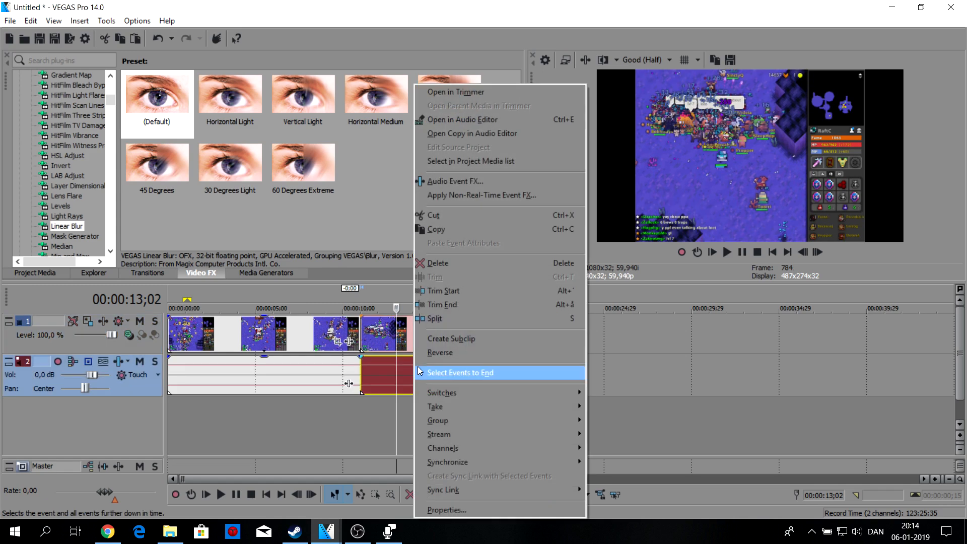
left_click(453, 262)
left_click(269, 334)
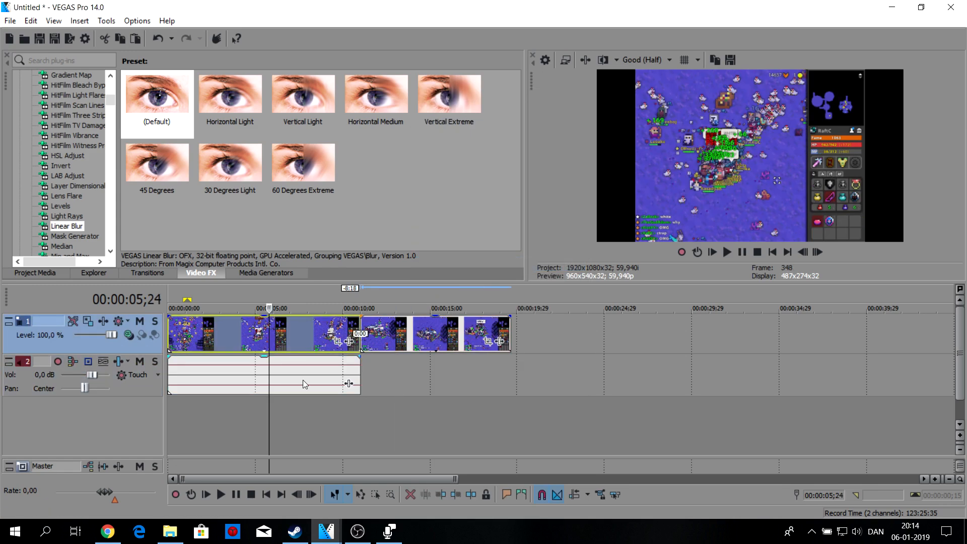
right_click(301, 374)
left_click(347, 263)
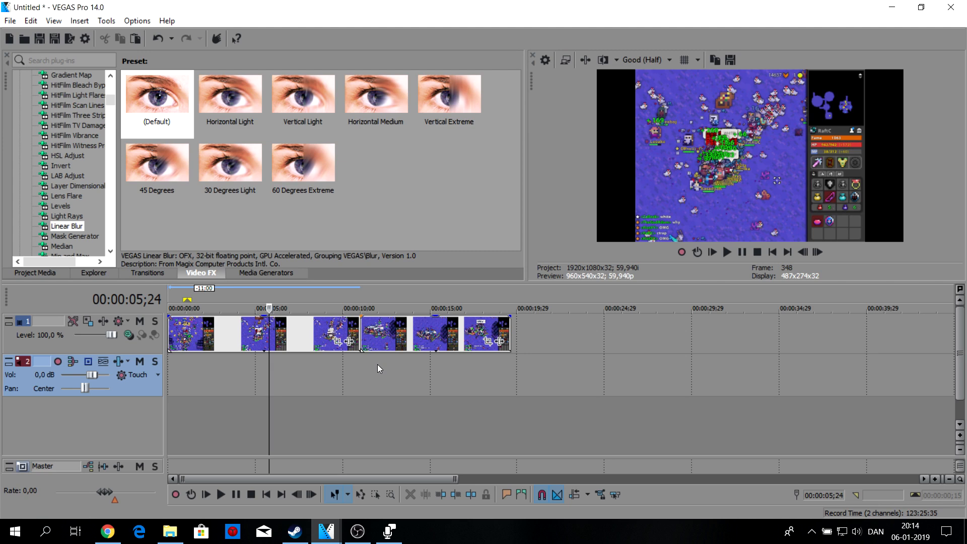
Overlap the second gameplay clip with the end of the first by 1:00 as a crossfade and place the playhead at 00:00:10;00
left_click(359, 334)
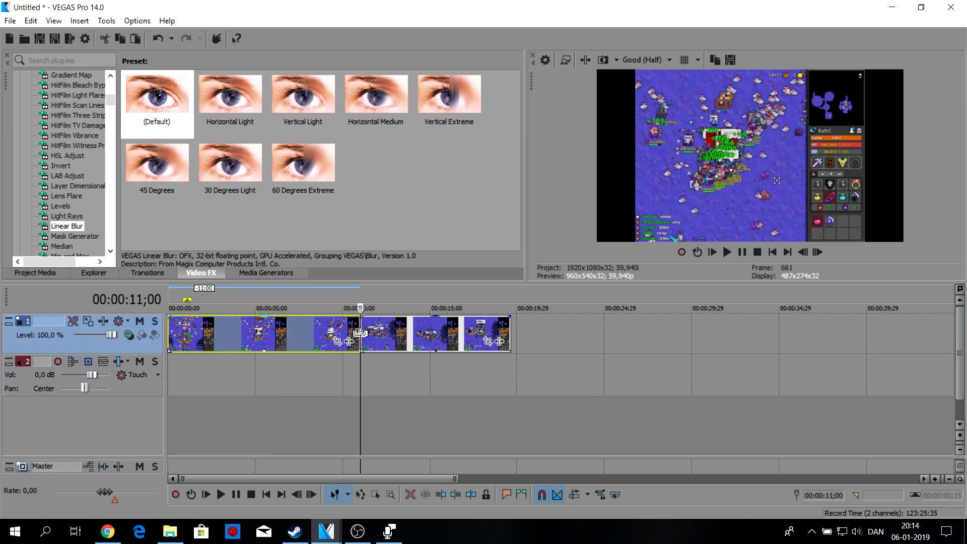
left_click(331, 330)
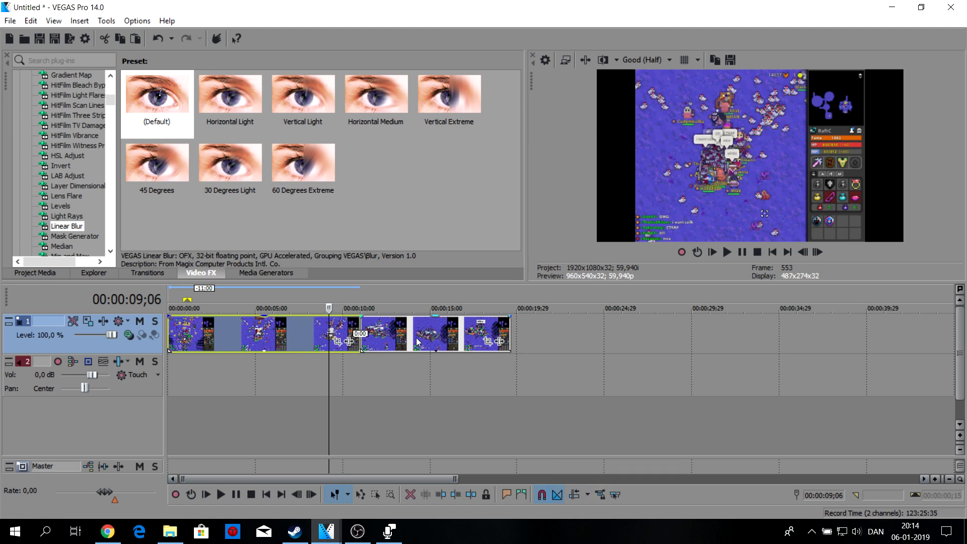
scroll(416, 337, "up", 5)
left_click(738, 339)
left_click_drag(723, 337, 688, 335)
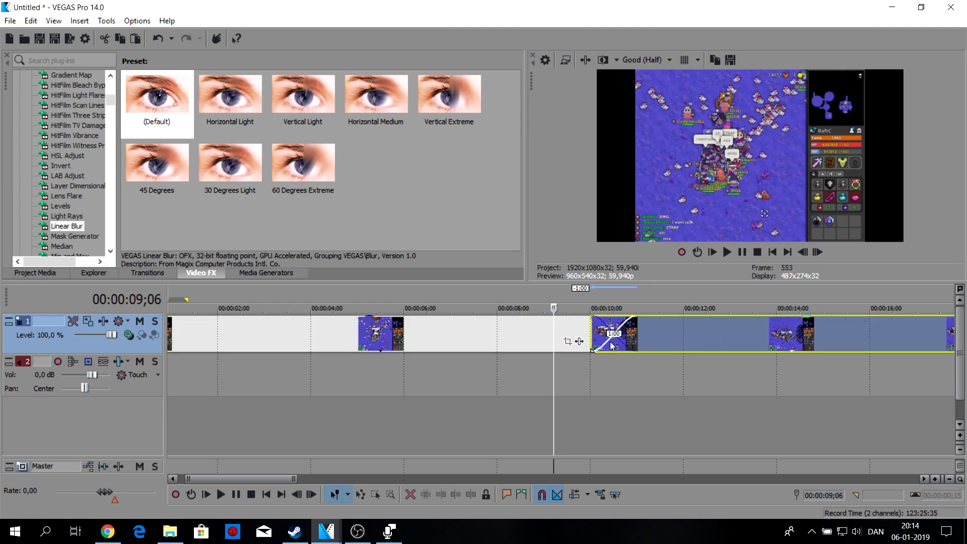
left_click(593, 332)
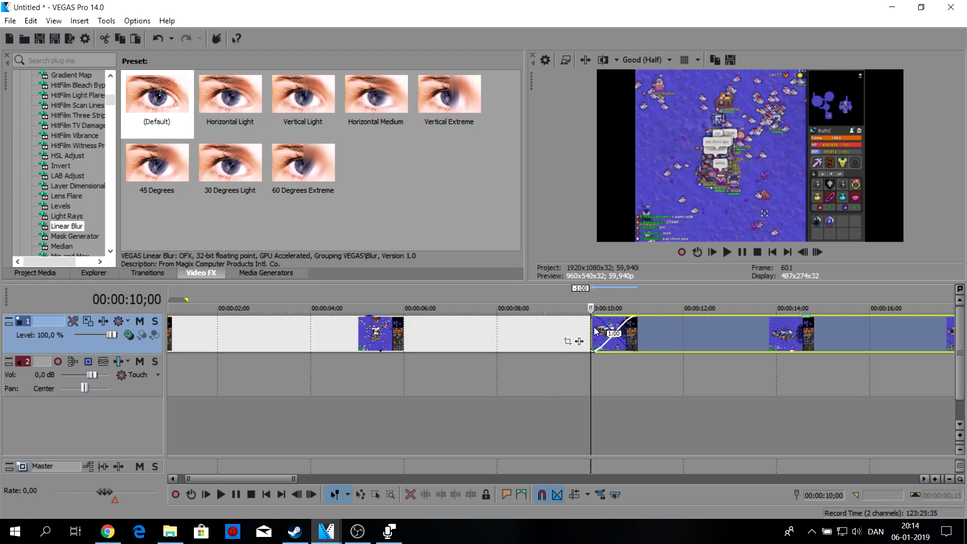
Play the crossfade between the two gameplay clips to review how they blend, and pause inside it
left_click(635, 323)
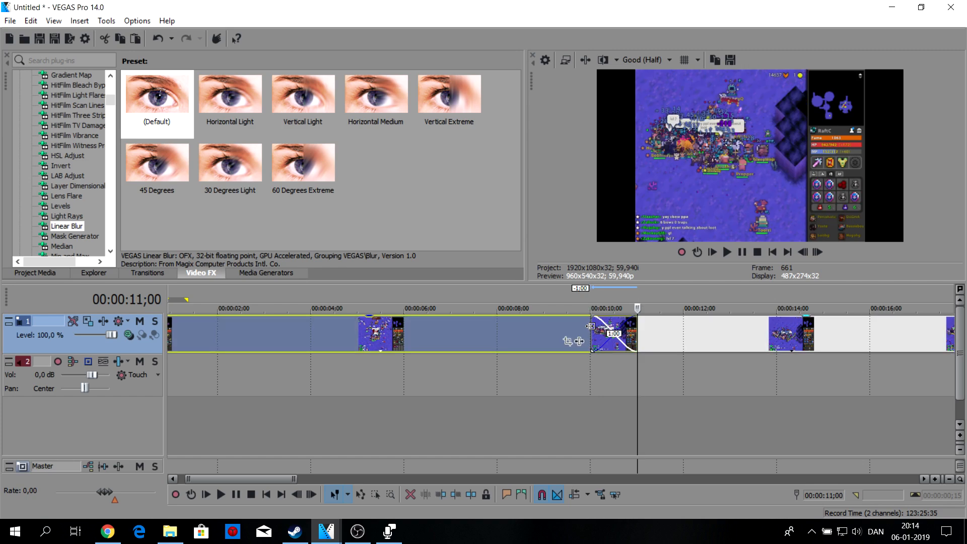
left_click(618, 330)
scroll(619, 330, "down", 5)
left_click(727, 252)
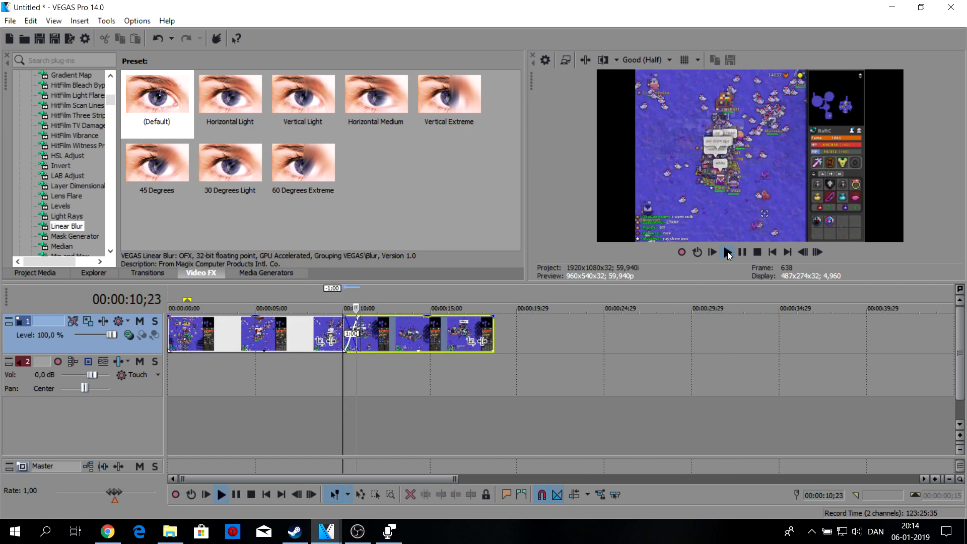
left_click(742, 253)
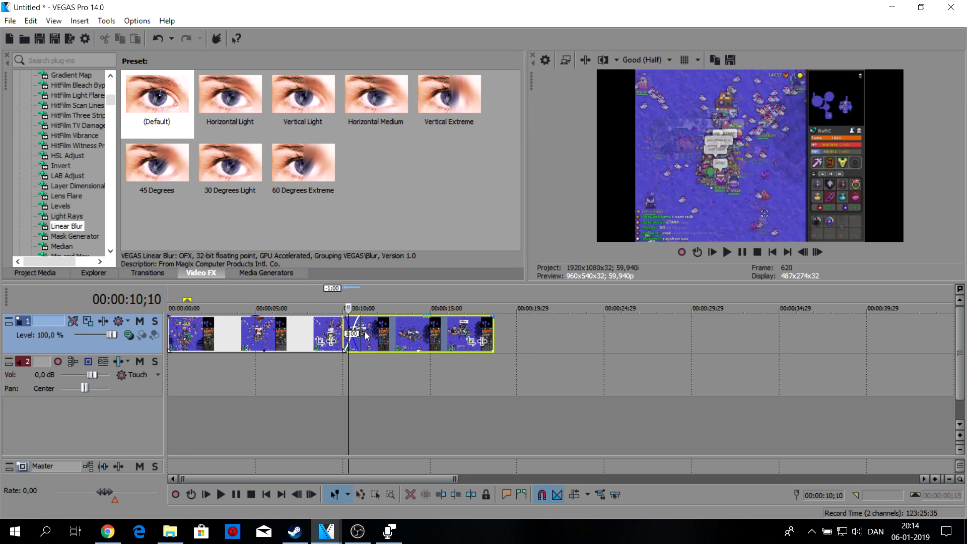
Set the resample switch per clip: Disable Resample on the first gameplay clip and Force Resample on the second
left_click(269, 330)
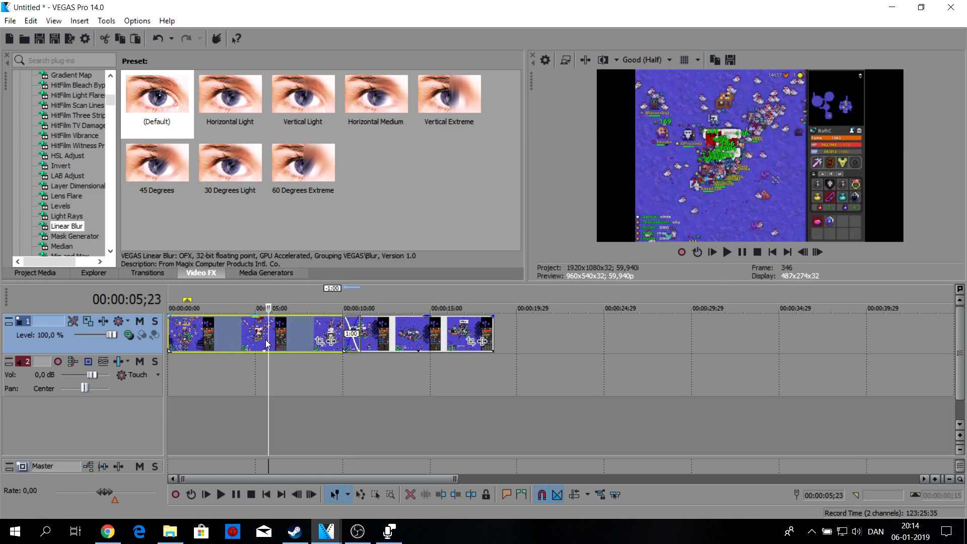
right_click(279, 328)
left_click(242, 333)
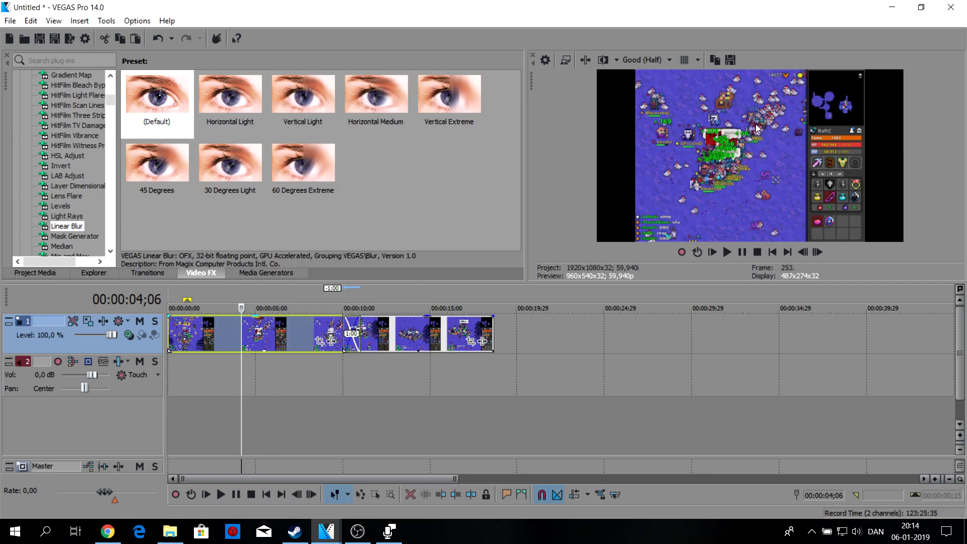
right_click(271, 327)
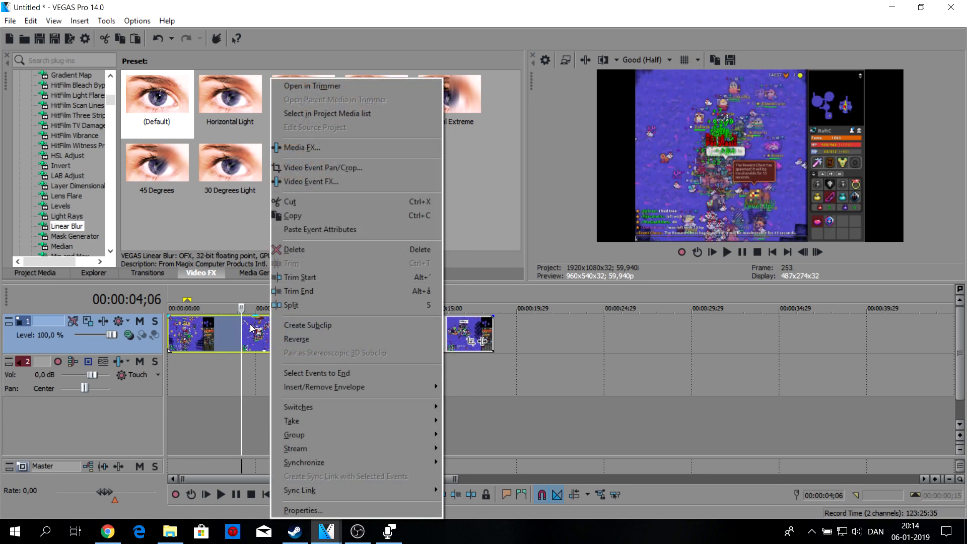
mouse_move(363, 405)
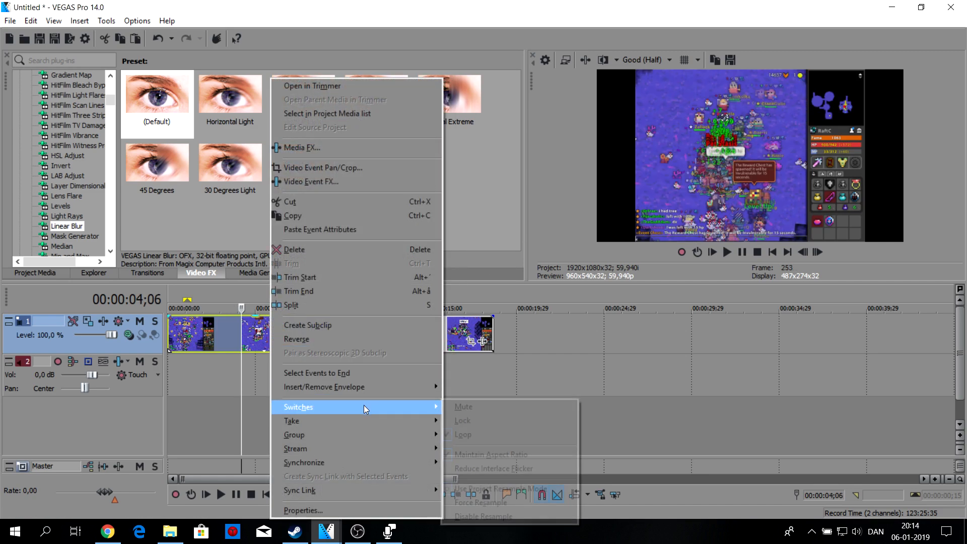
left_click(478, 516)
right_click(377, 334)
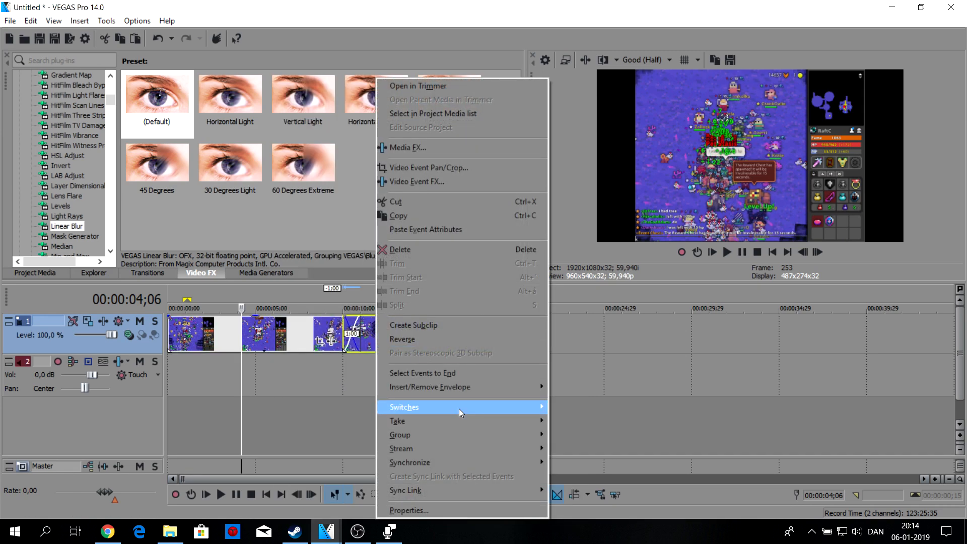
mouse_move(462, 408)
left_click(590, 504)
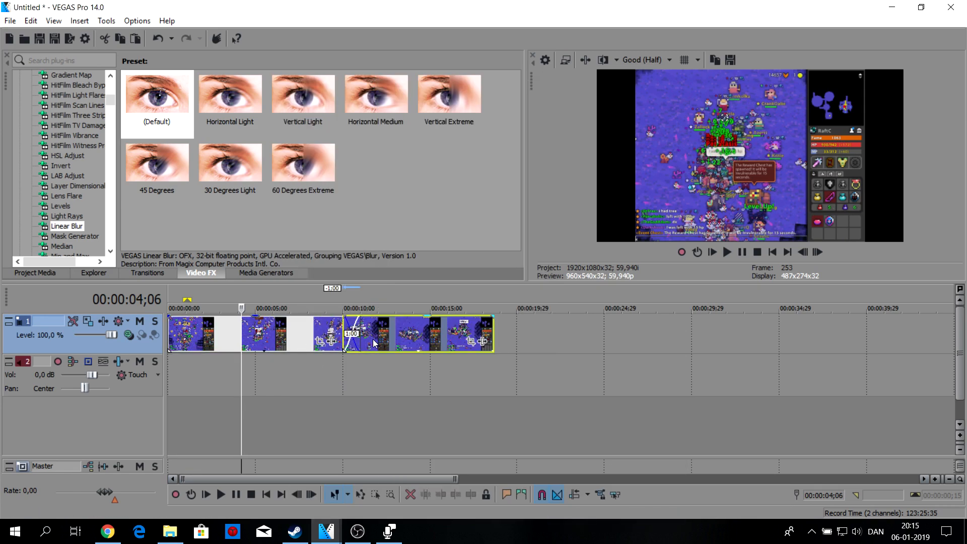
Browse the recordings in the Skærmklip folder through the Open dialog and close it without opening a file
scroll(472, 359, "down", 3)
scroll(352, 352, "up", 1)
scroll(488, 346, "up", 2)
left_click(10, 20)
left_click(22, 49)
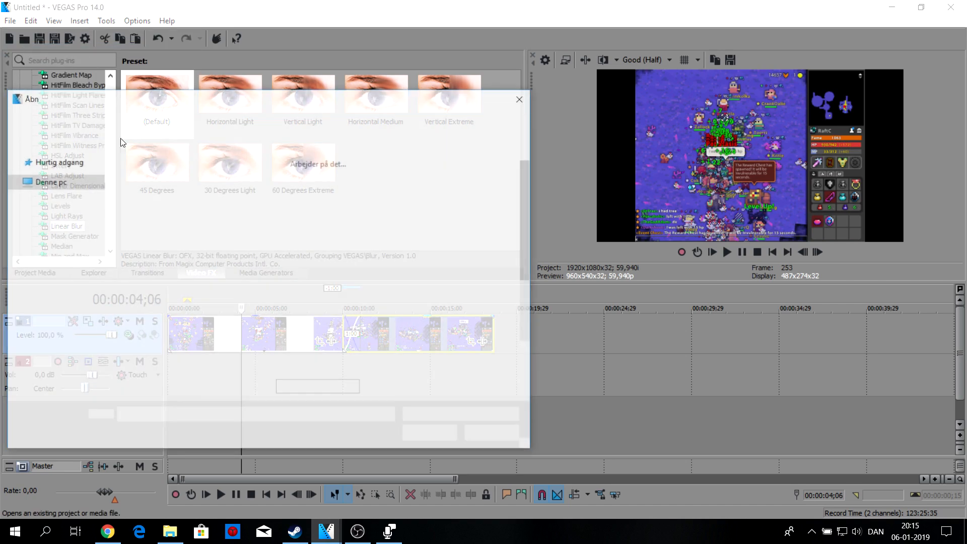
scroll(236, 252, "down", 2)
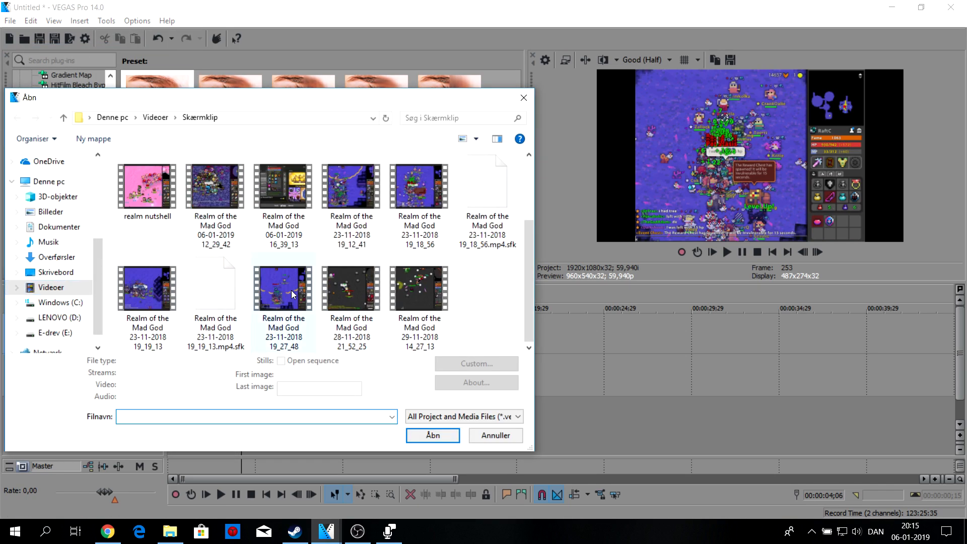
left_click(524, 98)
Select both gameplay clips together on the video track with the Selection Edit tool
left_click(307, 337)
scroll(508, 351, "up", 2)
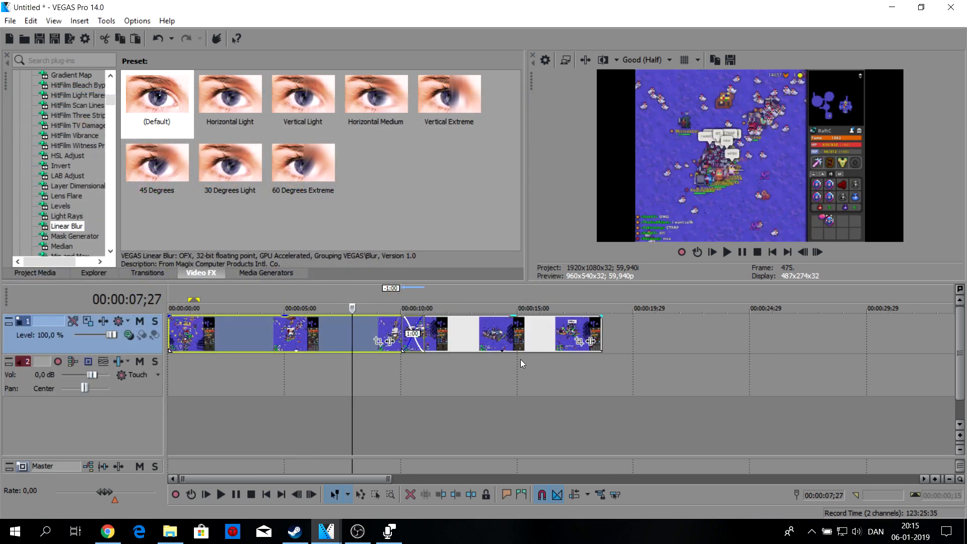
scroll(391, 395, "down", 2)
scroll(278, 344, "up", 1)
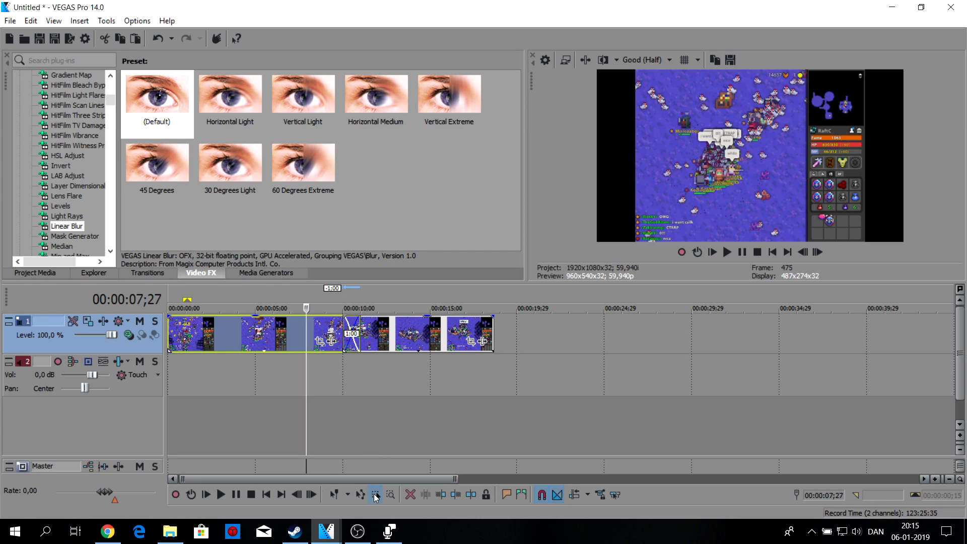
left_click(375, 495)
left_click_drag(635, 386, 645, 392)
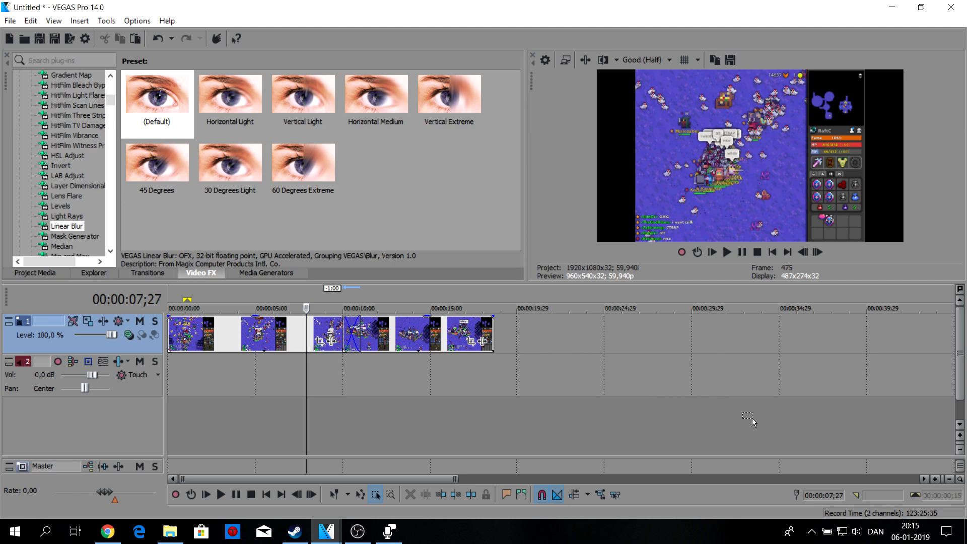
left_click_drag(340, 333, 237, 320)
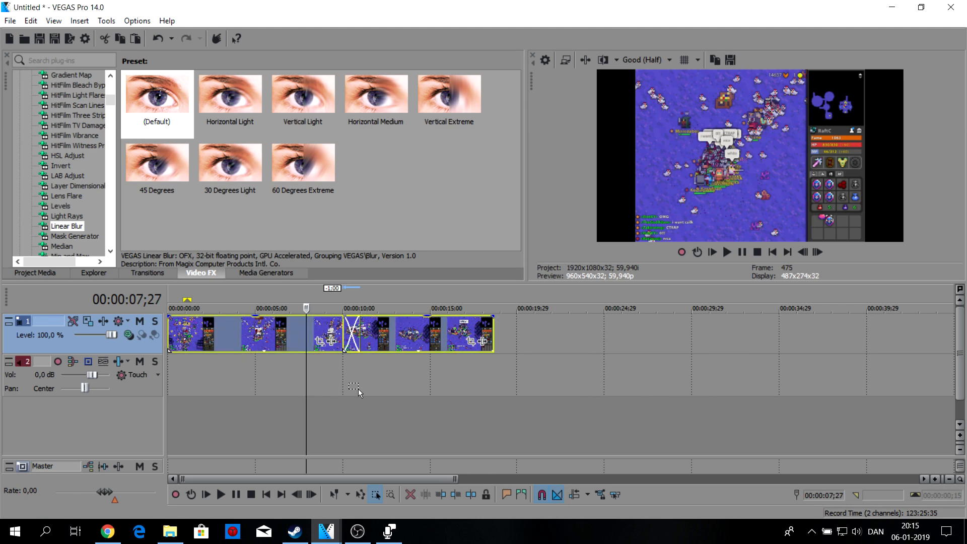
Set both selected gameplay clips to Force Resample and play through their crossfade
right_click(397, 333)
mouse_move(464, 406)
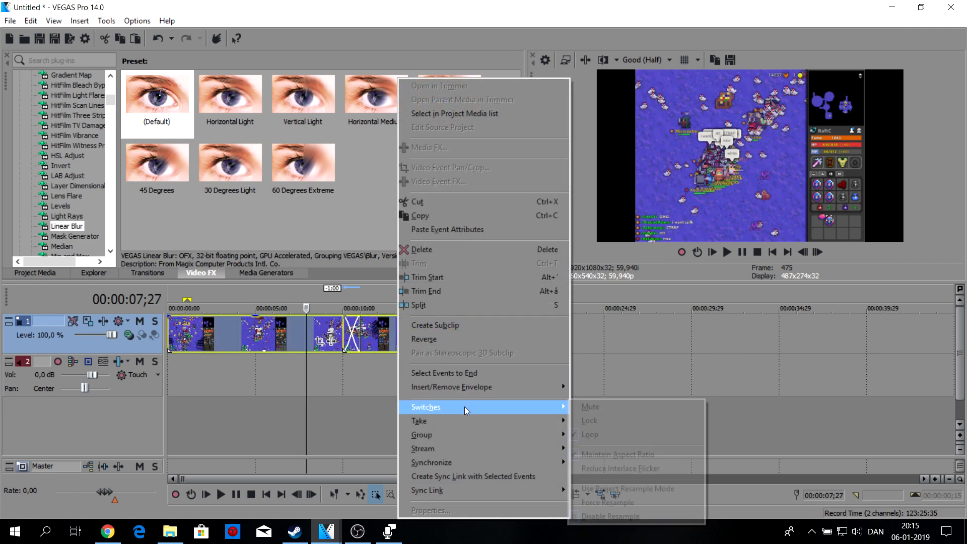
left_click(605, 500)
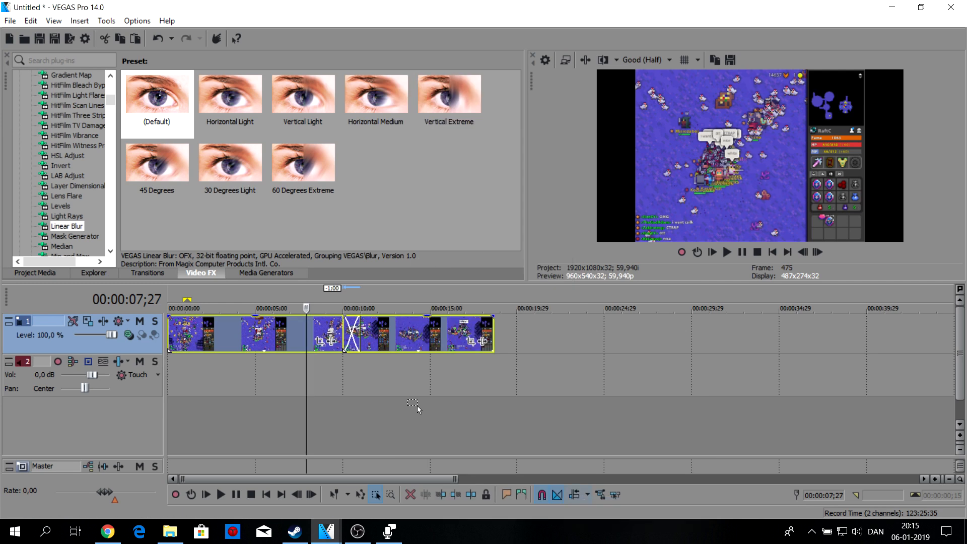
key("space")
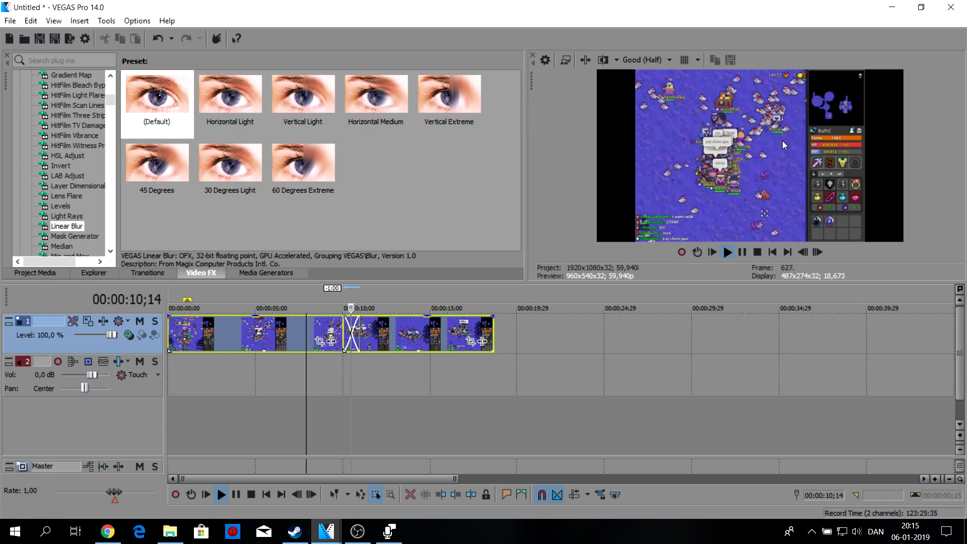
left_click(741, 252)
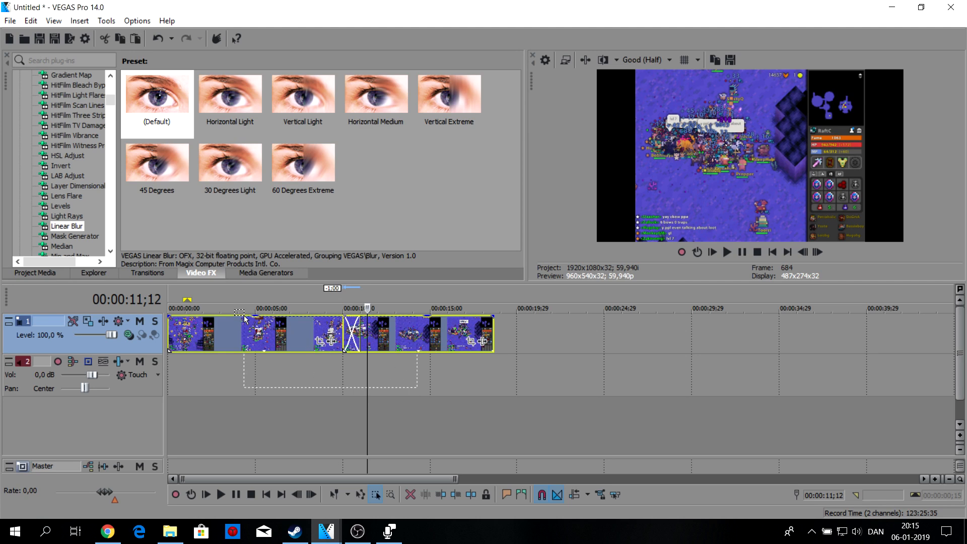
Set both selected gameplay clips to Disable Resample and play their crossfade from 00:00:10;00
right_click(408, 335)
mouse_move(478, 409)
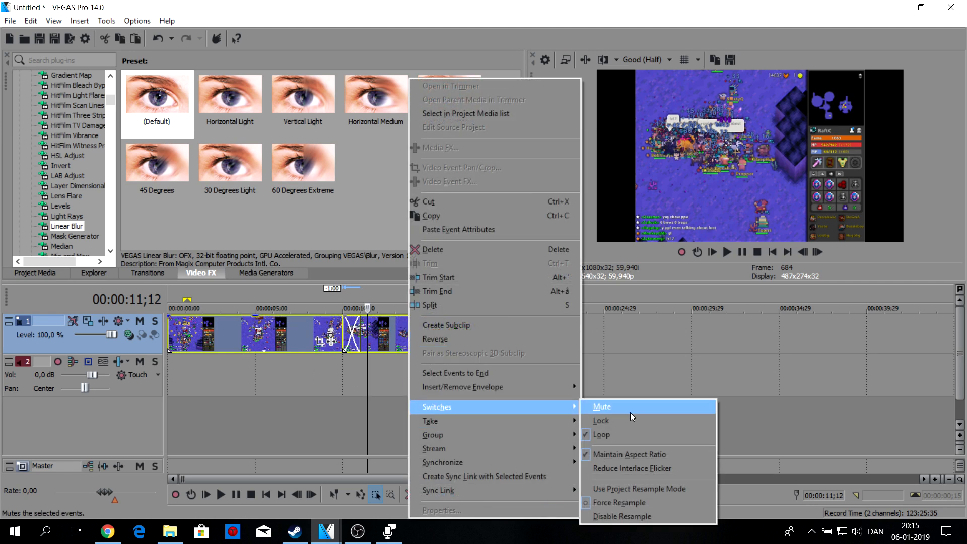
left_click(628, 516)
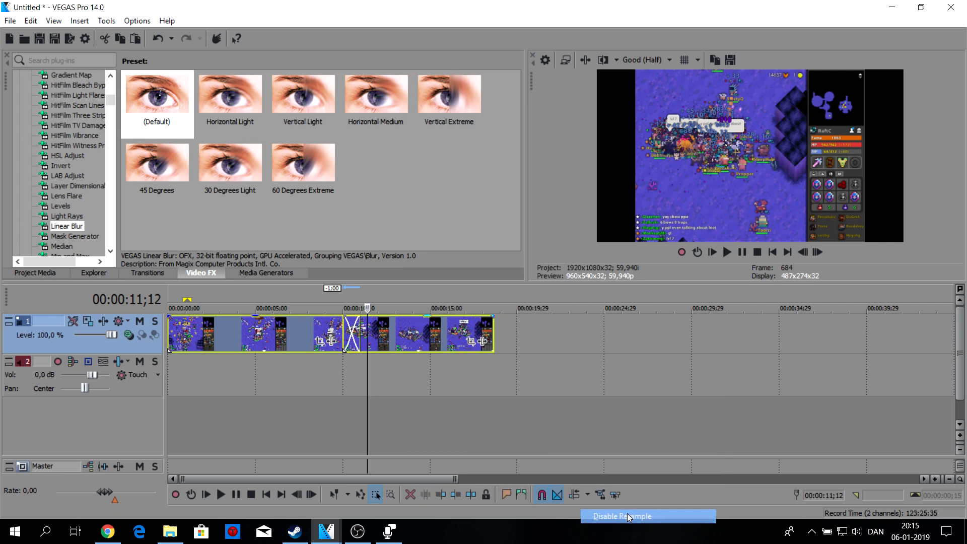
left_click(347, 327)
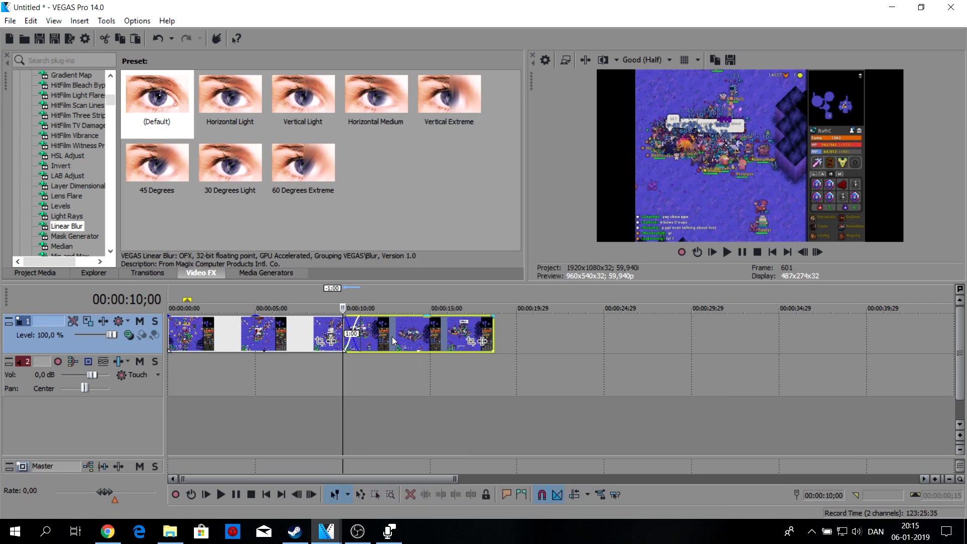
scroll(373, 334, "up", 2)
left_click(728, 254)
left_click(739, 251)
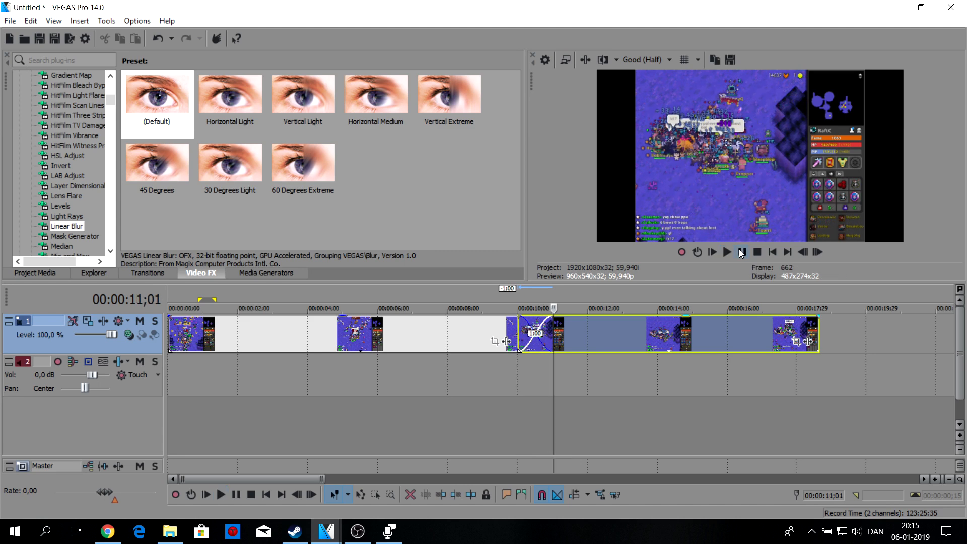
Browse the transitions from Gradient Wipe to S_DissolveGlow and play the crossfade between the gameplay clips
left_click(628, 352)
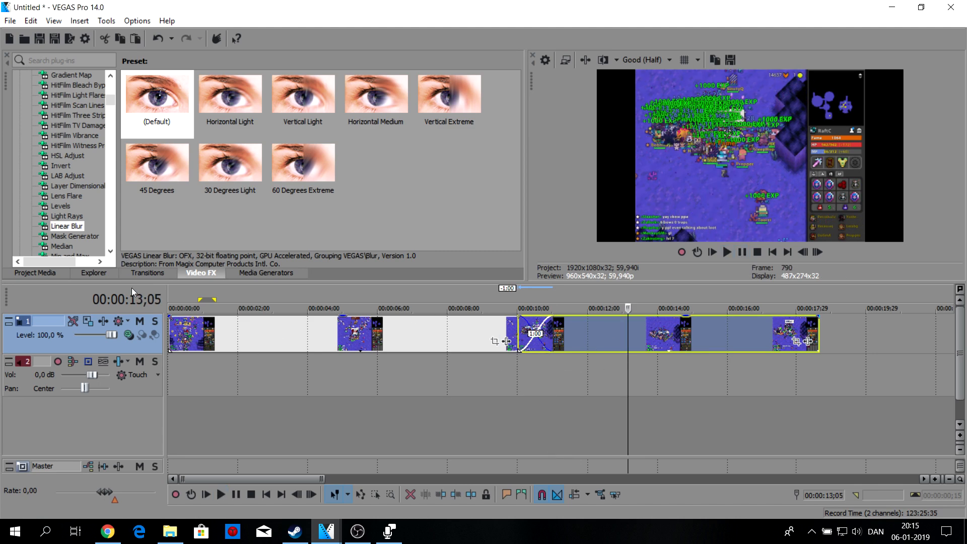
left_click(147, 273)
scroll(104, 136, "up", 15)
left_click(72, 145)
left_click_drag(110, 104, 110, 152)
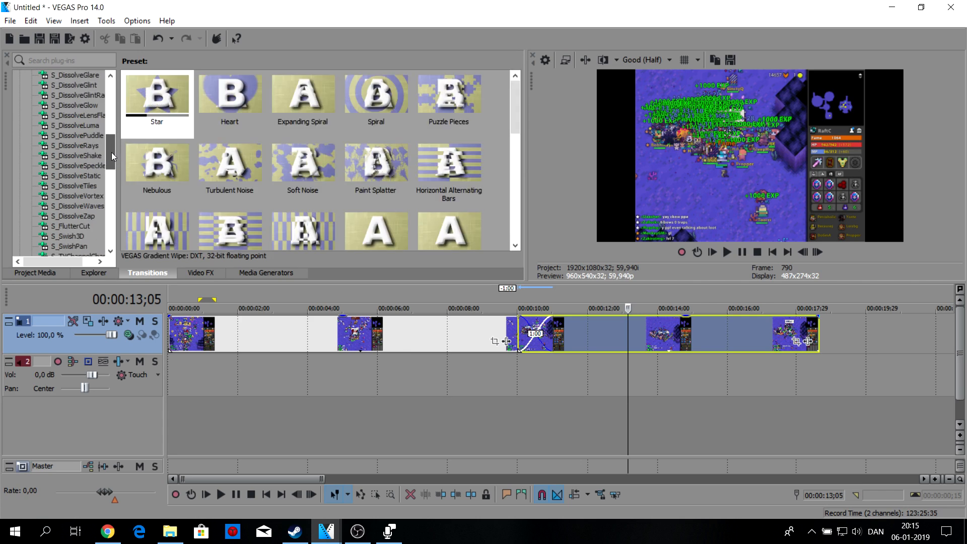
left_click(80, 135)
scroll(85, 174, "up", 1)
left_click(78, 135)
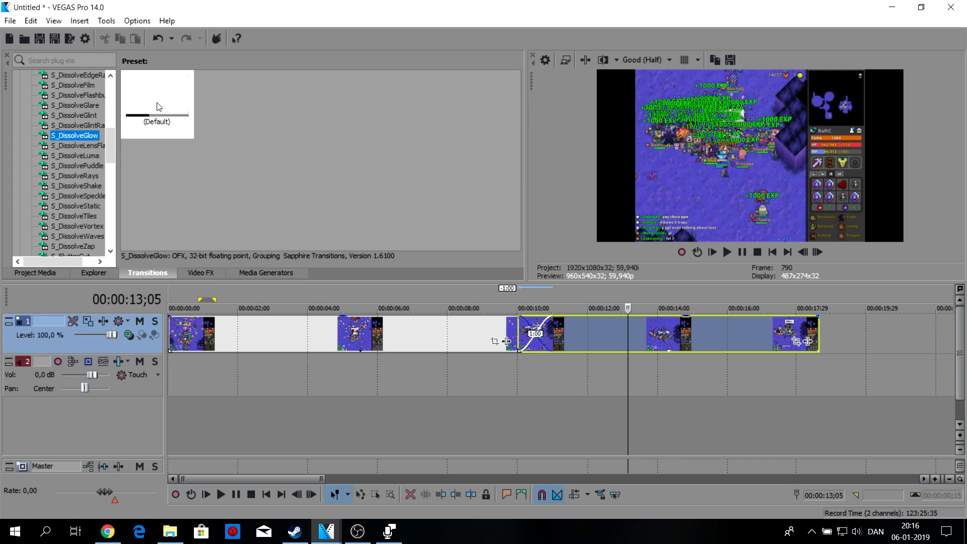
left_click(519, 328)
key("space")
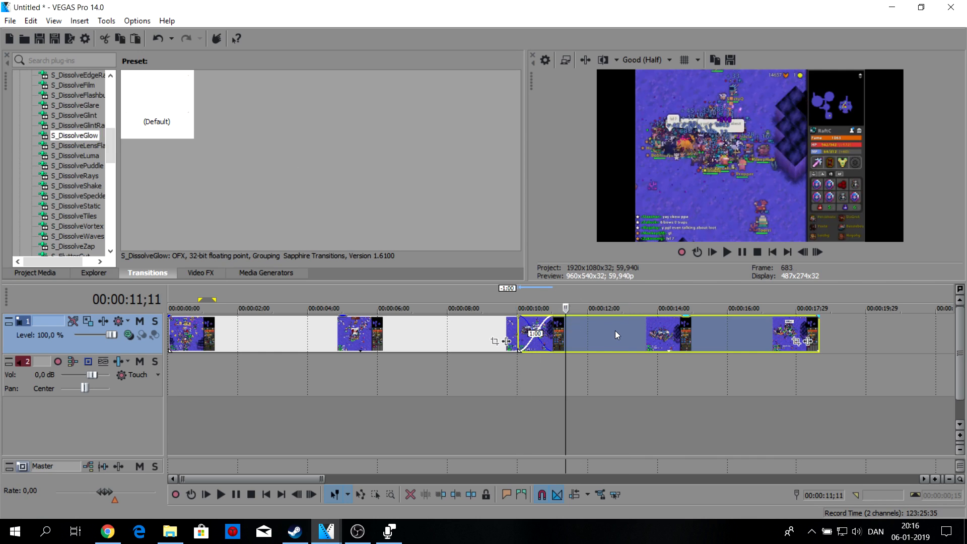
Show the Gradient Wipe presets and move the second gameplay clip 1:00 later so it no longer overlaps the first
scroll(456, 327, "down", 2)
scroll(90, 132, "up", 6)
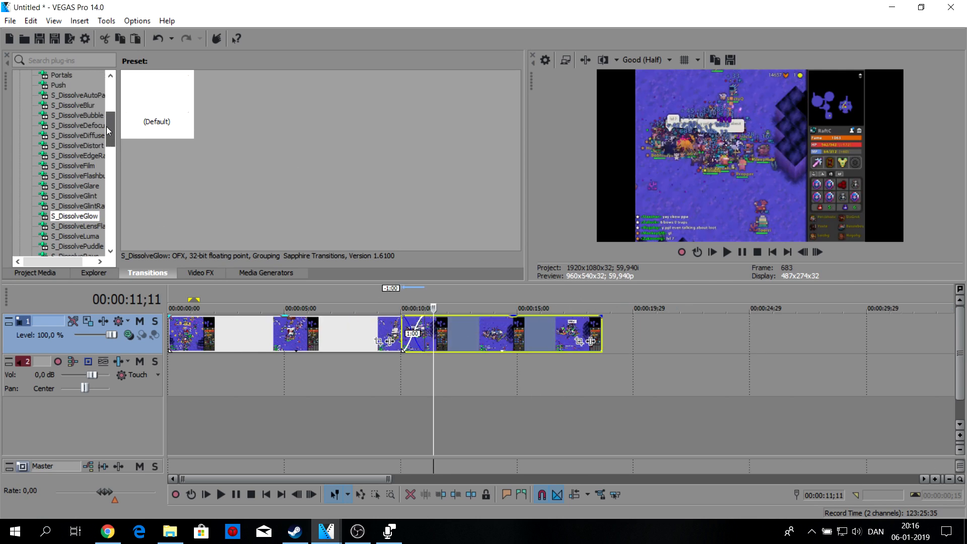
left_click(74, 145)
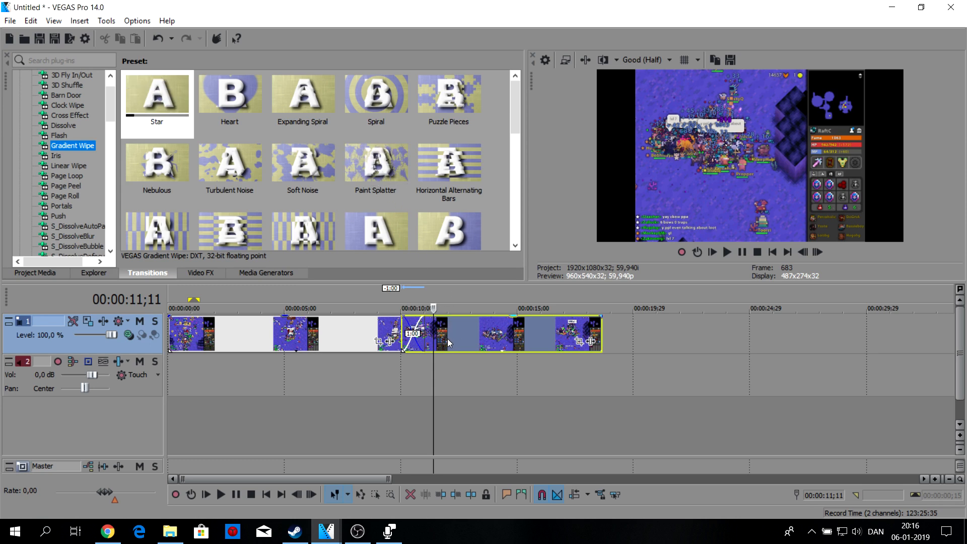
left_click(406, 332)
scroll(552, 358, "up", 1)
left_click_drag(603, 334, 633, 332)
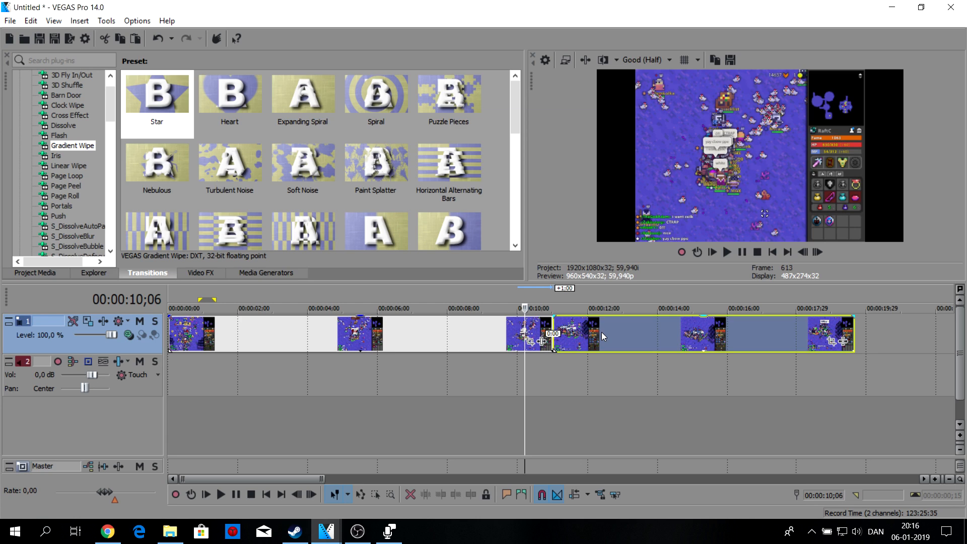
scroll(549, 344, "up", 1)
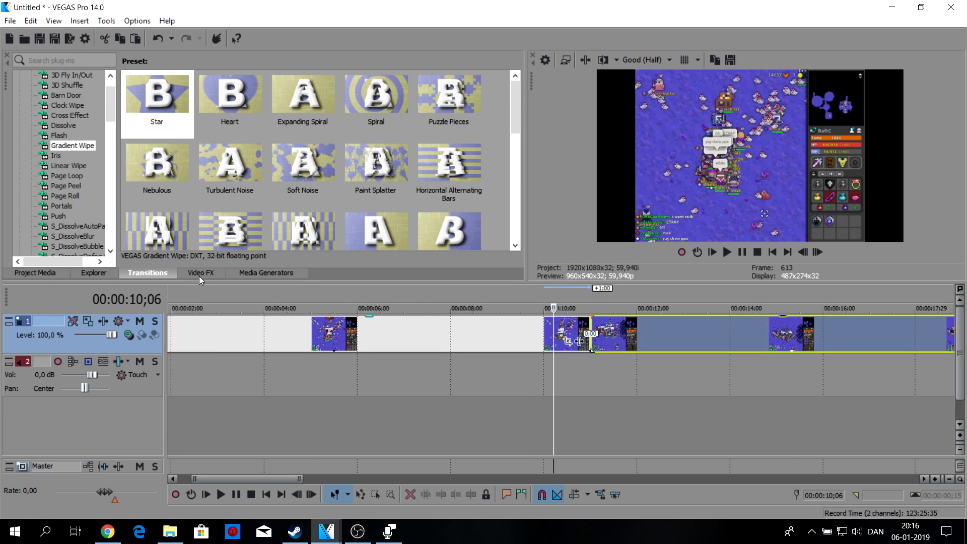
Examine the Video FX plug-ins and the Pan/Crop and Event FX controls of the first gameplay clip
left_click(199, 273)
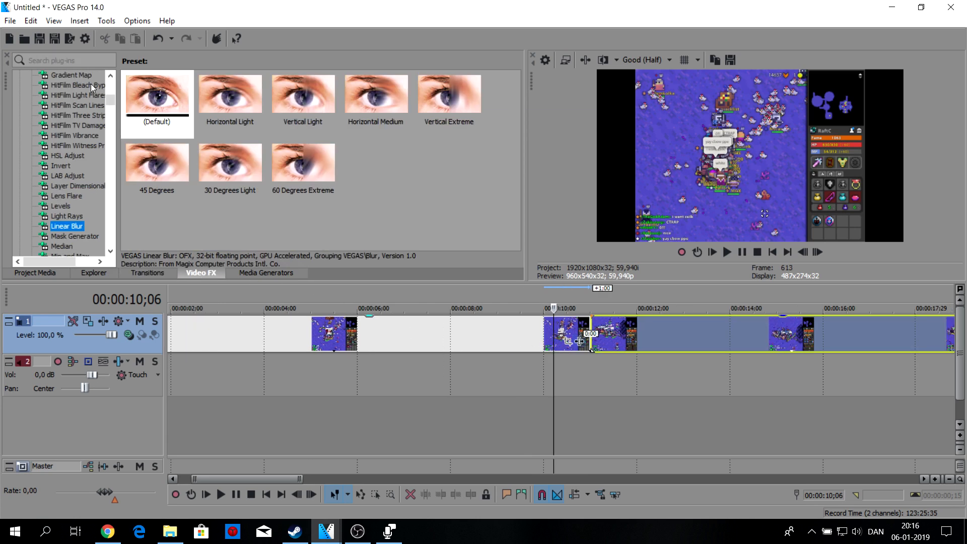
left_click(71, 59)
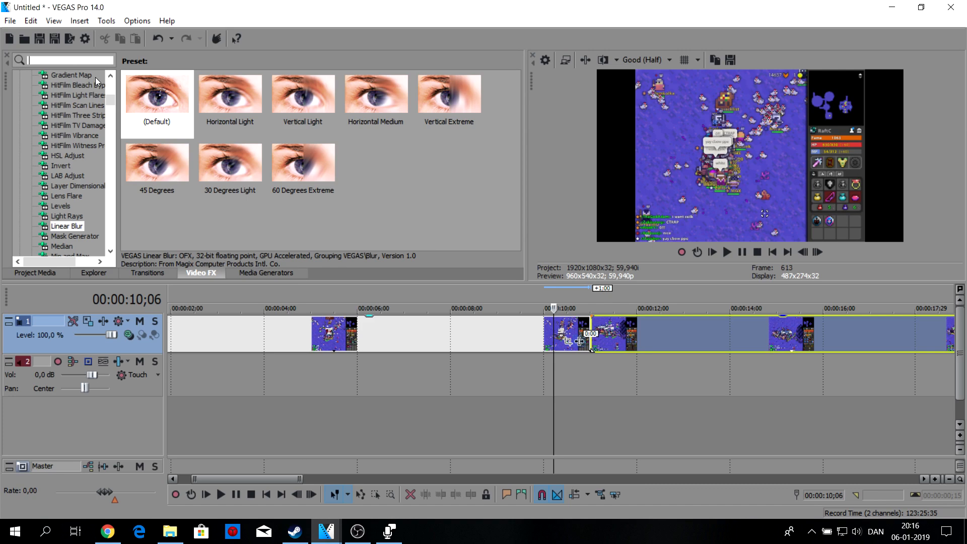
left_click(568, 342)
left_click_drag(579, 340, 579, 342)
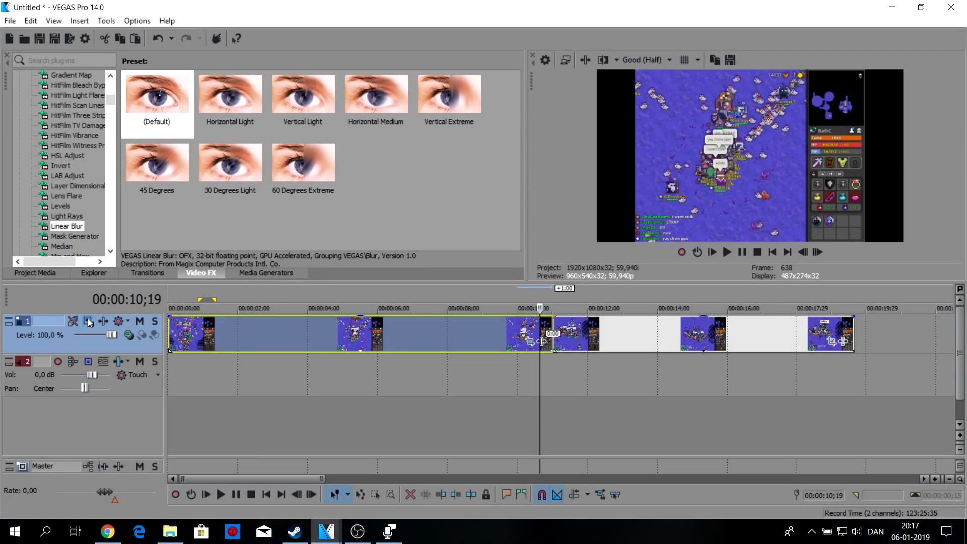
Open Track Motion for the gameplay video track, shift its frame slightly and check the effect on both clips
left_click(87, 320)
left_click_drag(455, 95, 183, 84)
mouse_move(244, 210)
left_mouse_down()
mouse_move(217, 201)
mouse_move(246, 222)
mouse_move(224, 194)
mouse_move(249, 196)
mouse_move(255, 213)
left_mouse_up()
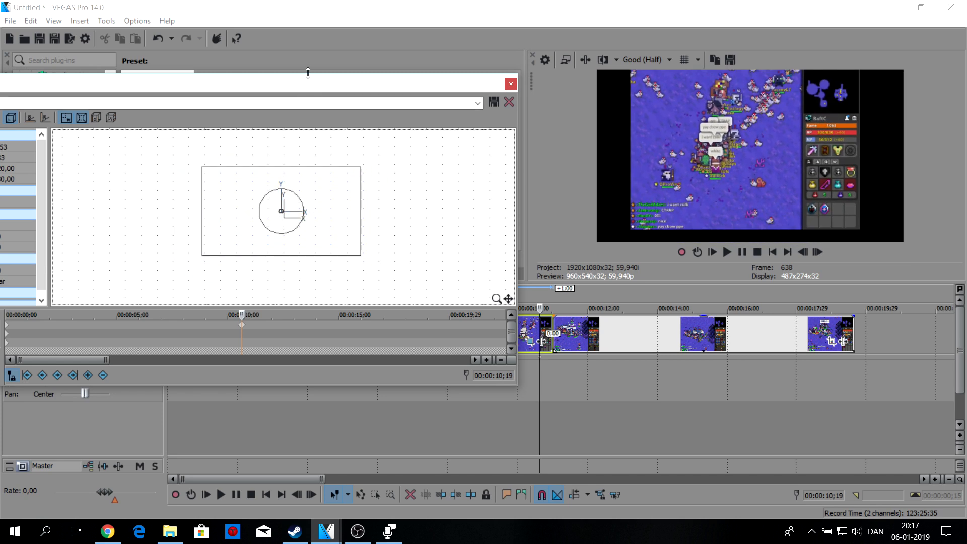
left_click_drag(312, 83, 164, 87)
left_click_drag(190, 210, 189, 202)
mouse_move(539, 357)
left_mouse_down()
mouse_move(529, 358)
mouse_move(563, 359)
mouse_move(525, 357)
left_mouse_up()
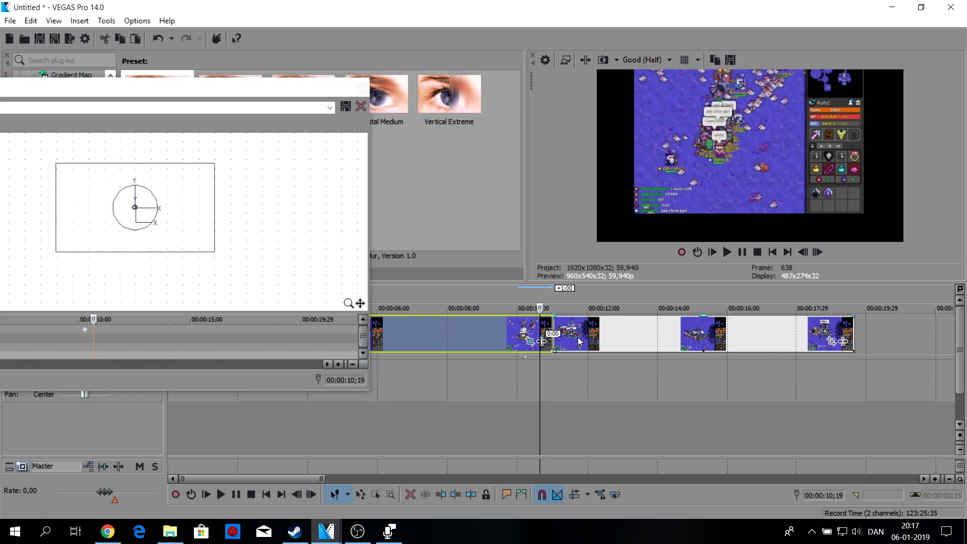
left_click(582, 339)
left_click(511, 333)
left_click(596, 334)
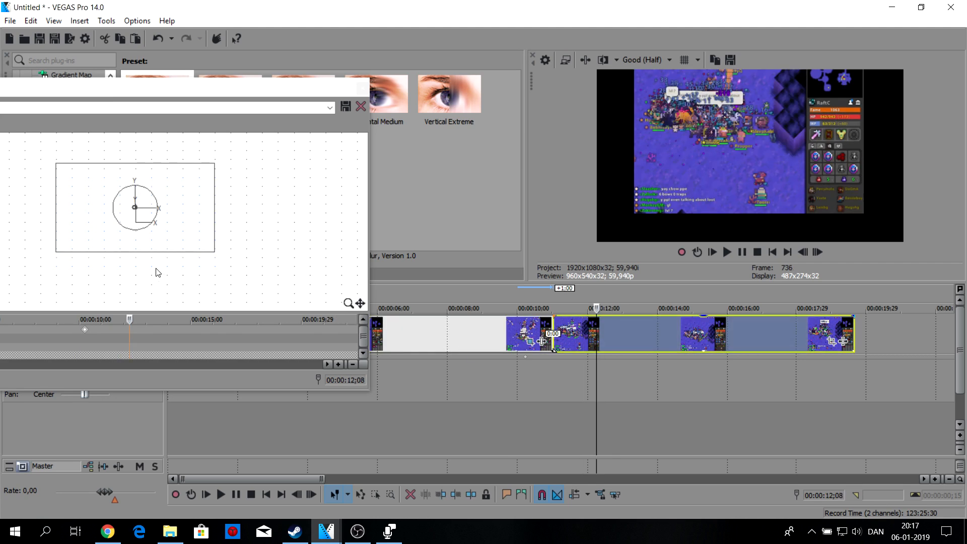
Try enlarging the track frame at the 00:00:10;07 keyframe, restore its box and delete that keyframe
left_click(85, 329)
left_click_drag(214, 163, 193, 212)
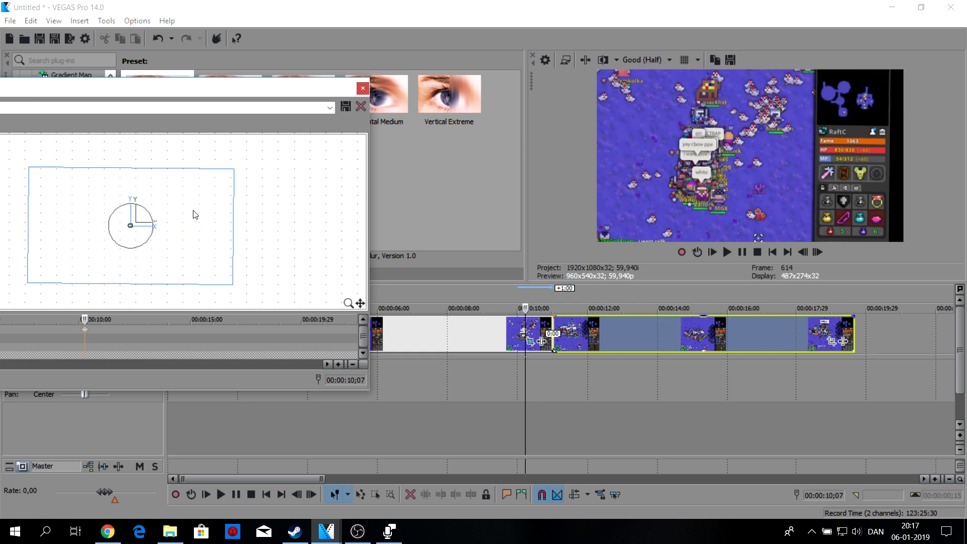
right_click(194, 212)
left_click(221, 233)
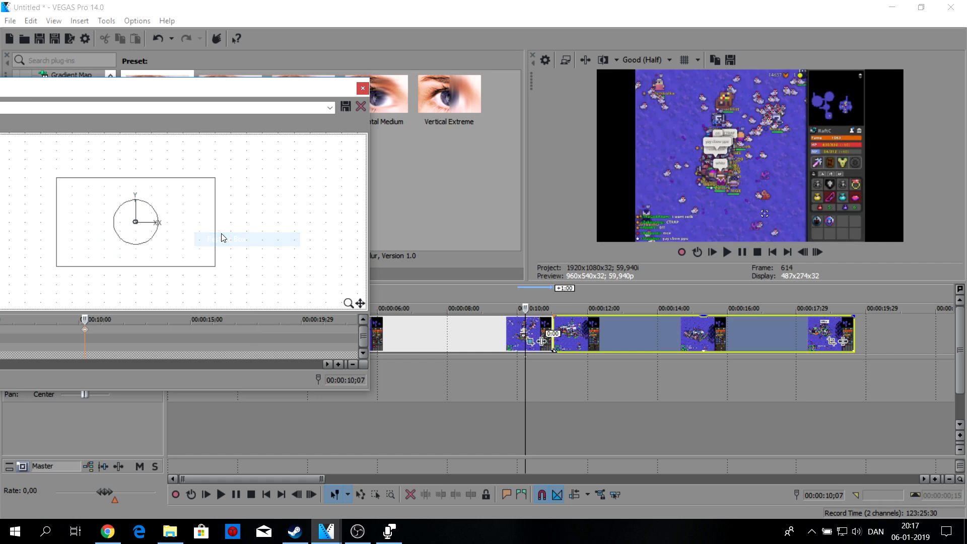
left_click_drag(280, 89, 315, 83)
right_click(118, 326)
left_click(158, 384)
Add a Track Motion keyframe at 00:00:10;25, just before the cut between the two gameplay clips
left_click(551, 328)
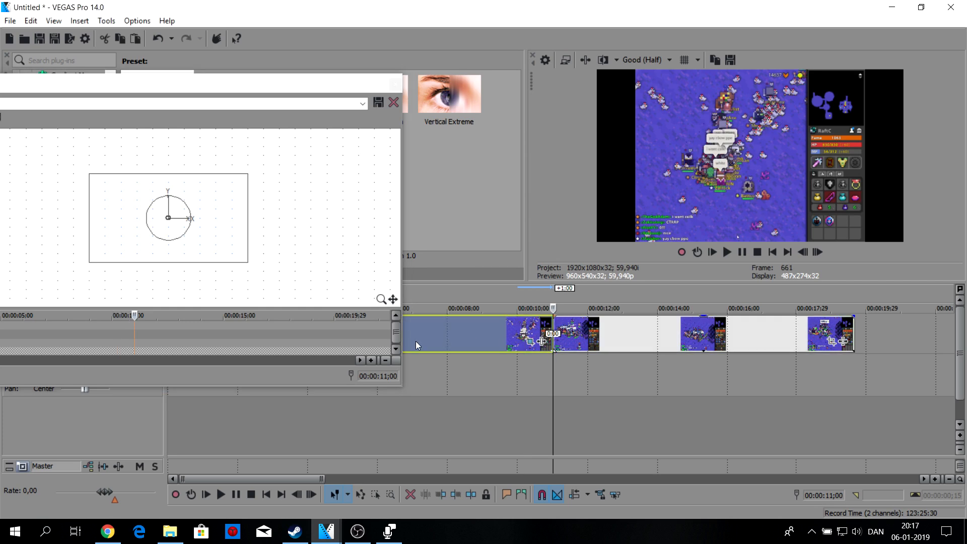
scroll(133, 325, "up", 2)
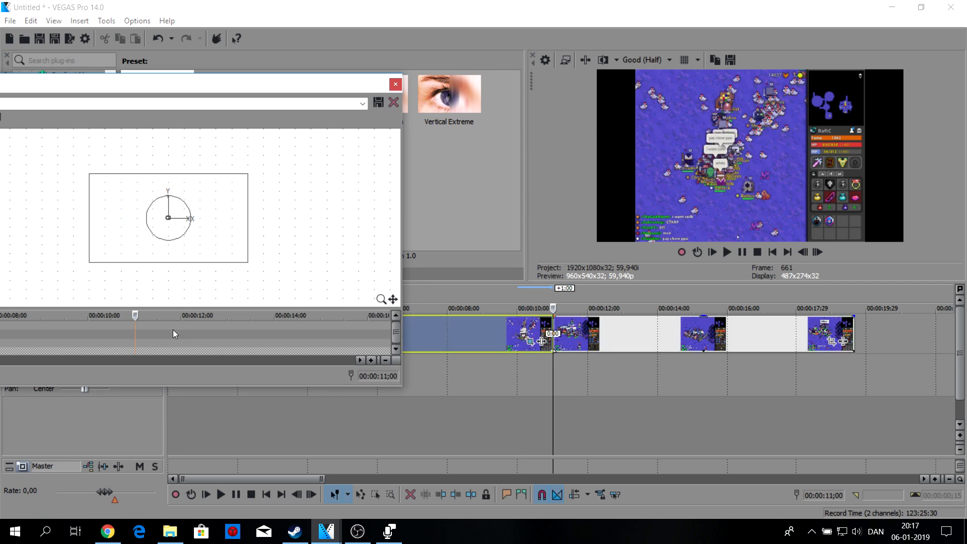
key("Left")
key("Left")
key("Left")
key("Left")
key("Left")
key("Left")
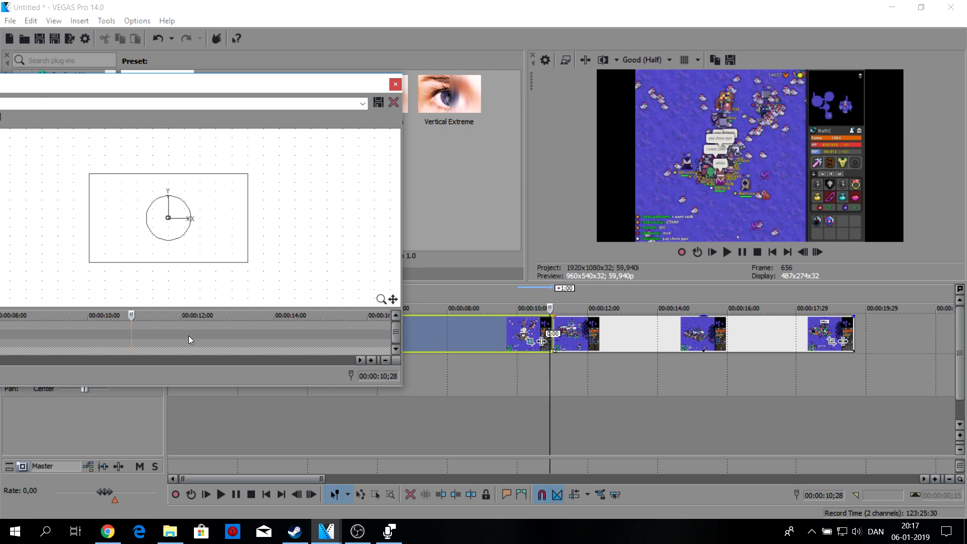
scroll(196, 334, "up", 1)
double_click(137, 326)
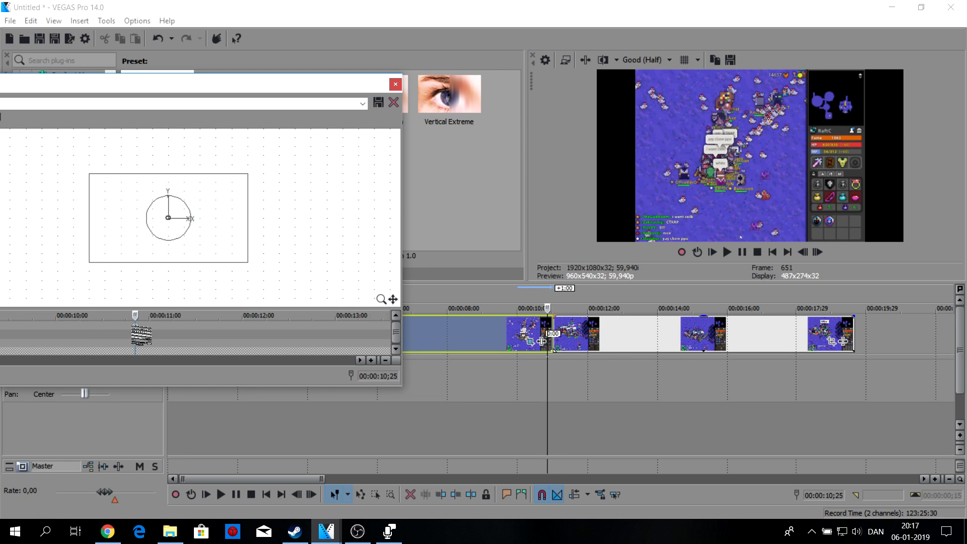
At 00:00:11;00, enlarge the track frame to about twice its size so the picture zooms in at the cut
left_click(152, 328)
scroll(167, 340, "up", 2)
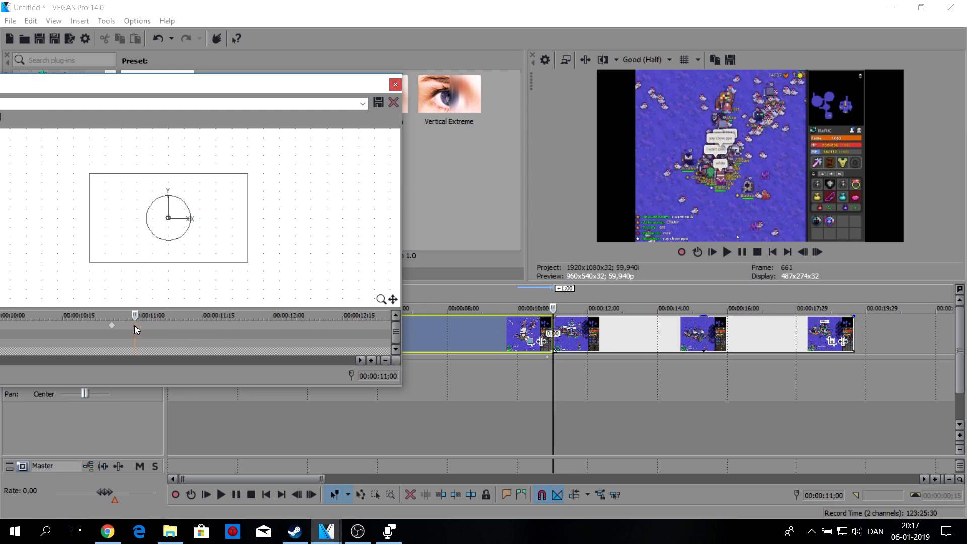
left_click_drag(90, 176, 1, 132)
scroll(151, 219, "down", 3)
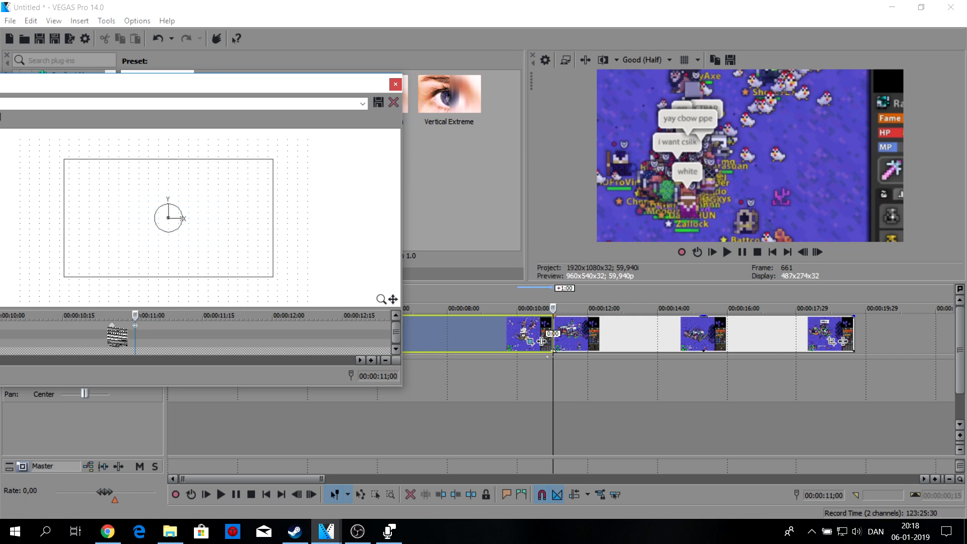
Set the interpolation of the Track Motion keyframe at 00:00:10;25 to Slow
right_click(112, 325)
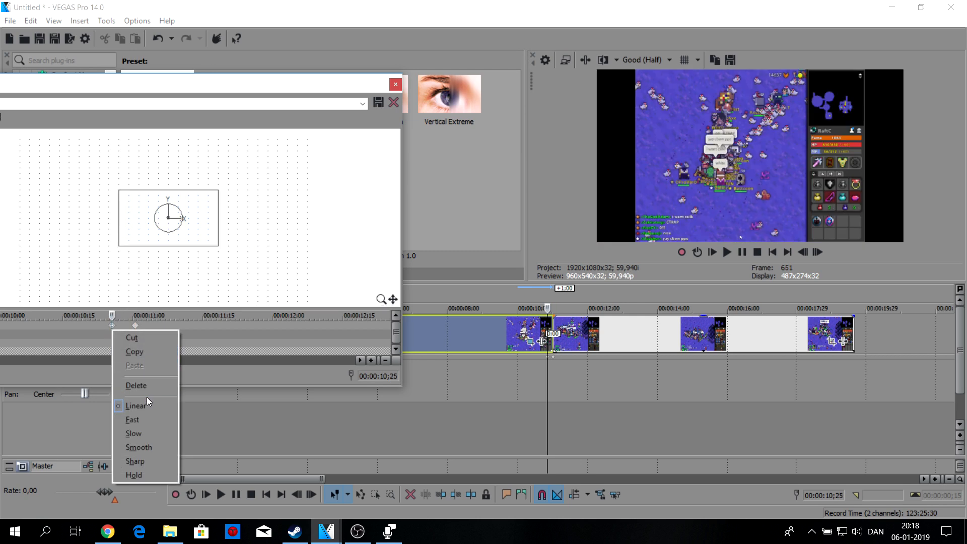
left_click(105, 322)
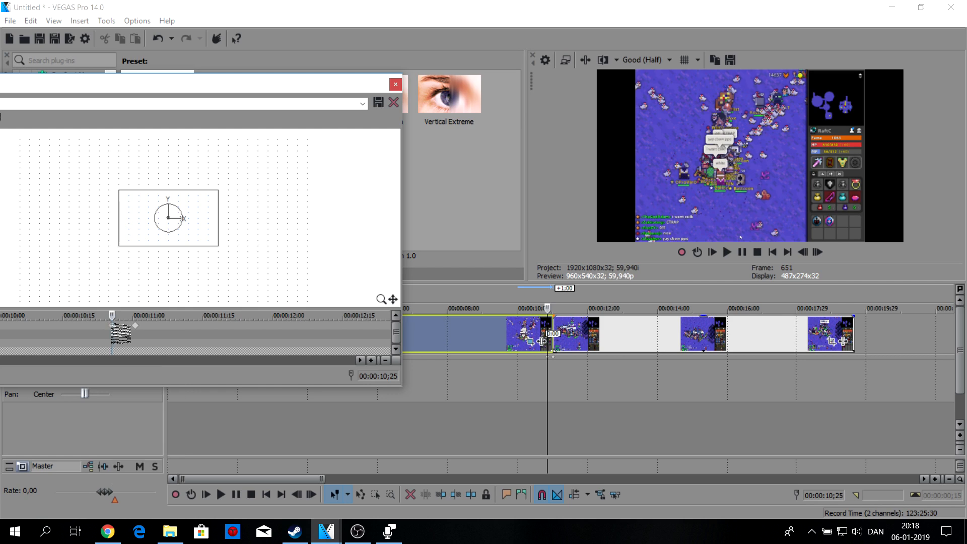
right_click(113, 327)
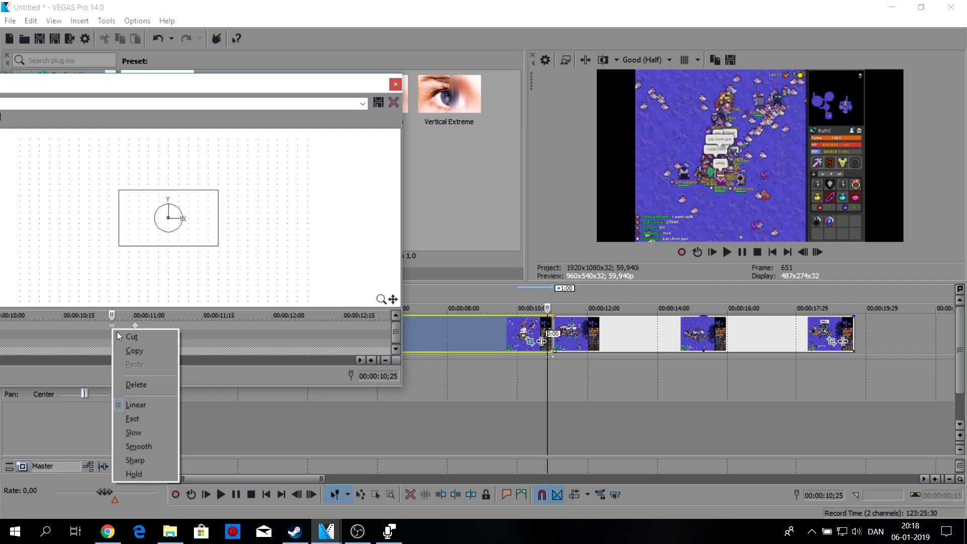
left_click(154, 434)
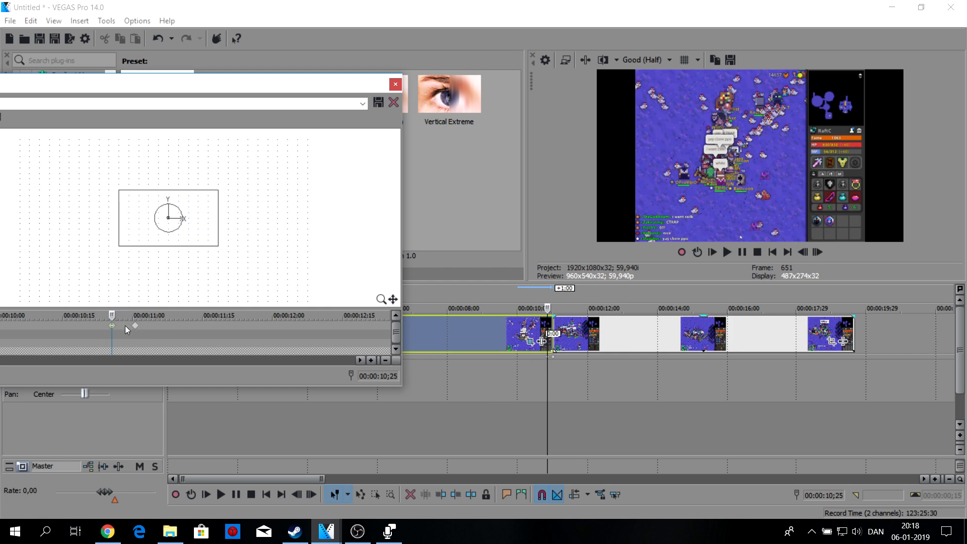
At 00:00:11;05, restore the track frame's box to return the picture to its original size
left_click(142, 333)
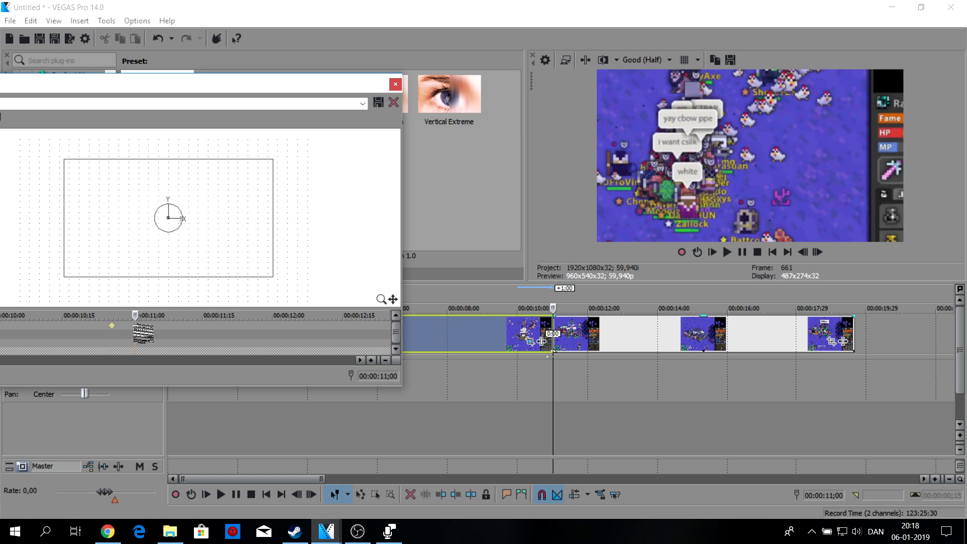
scroll(177, 324, "up", 2)
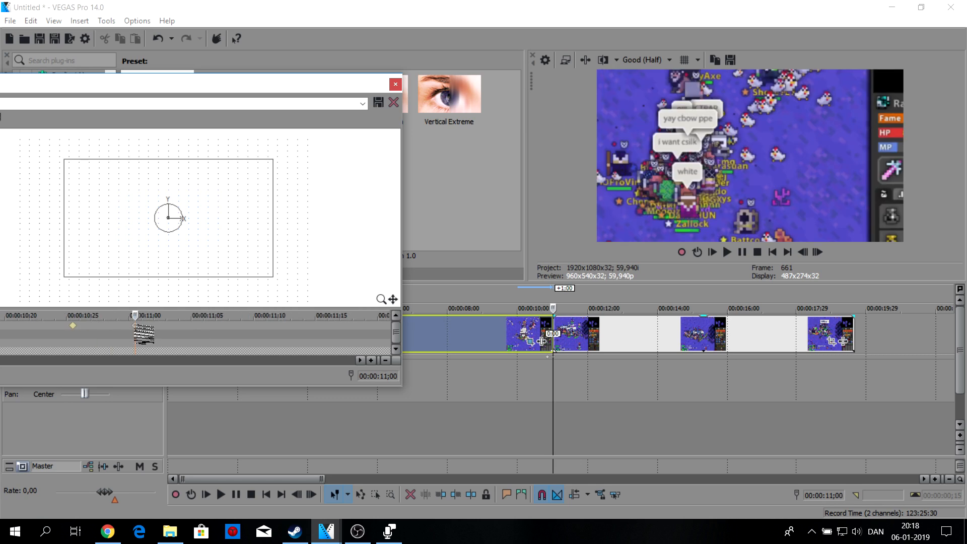
key("space")
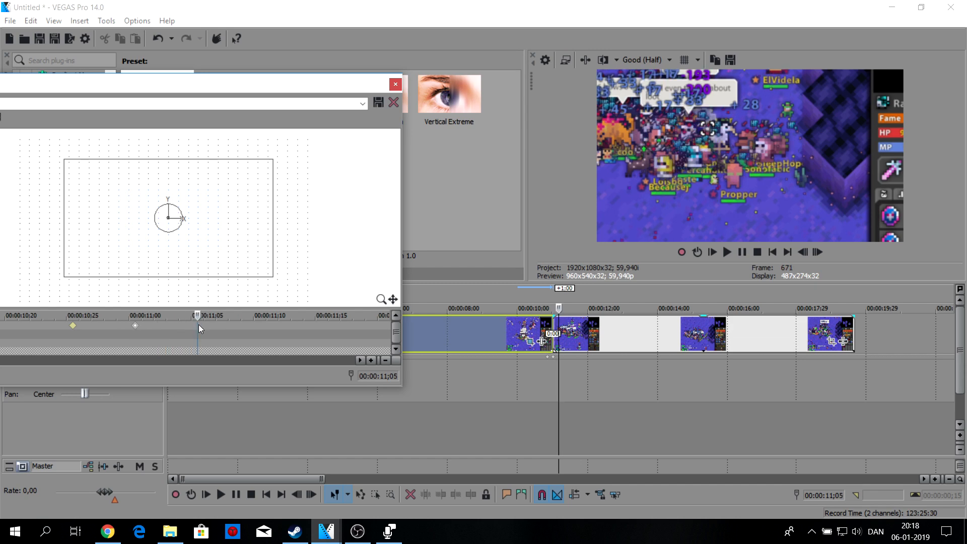
right_click(203, 247)
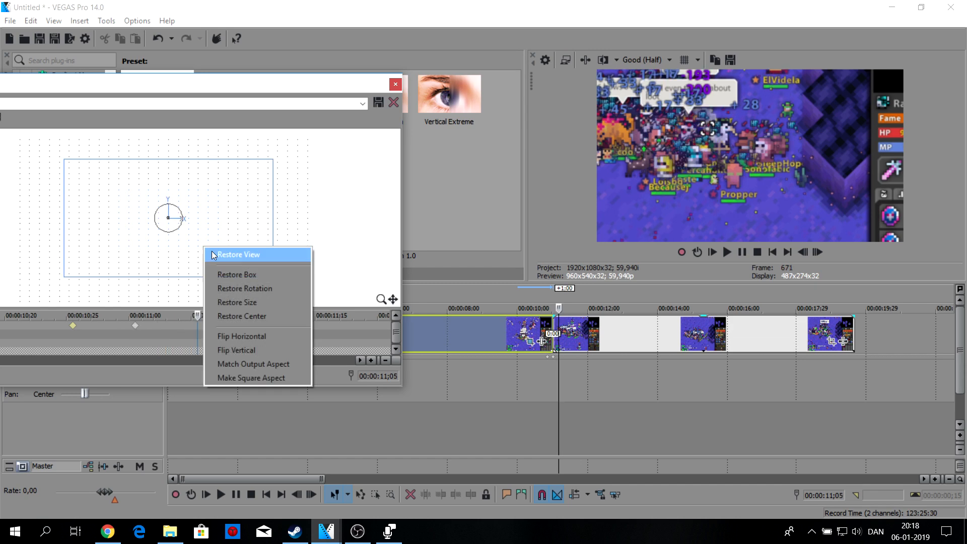
left_click(229, 273)
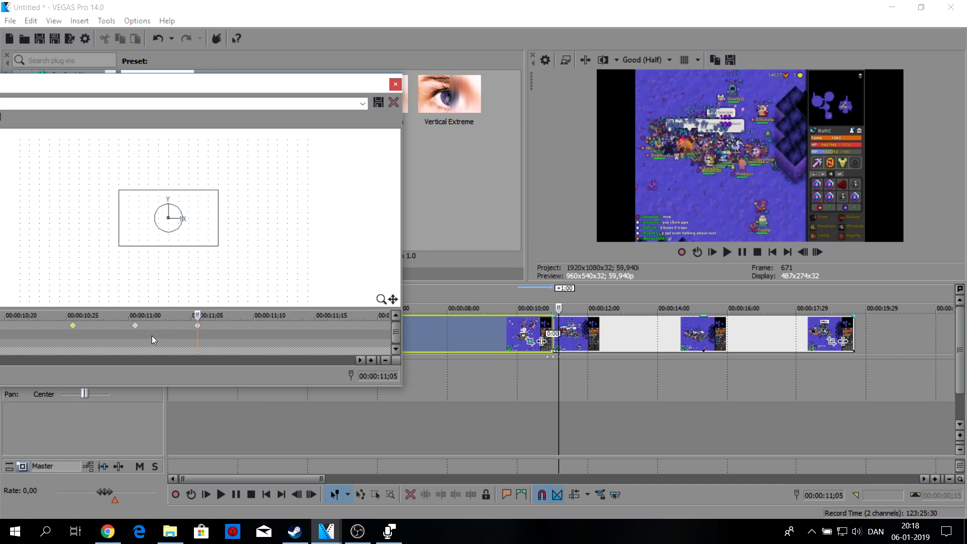
Give the zoomed-in keyframe at 00:00:11;00 a non-linear interpolation and close Track Motion
right_click(136, 327)
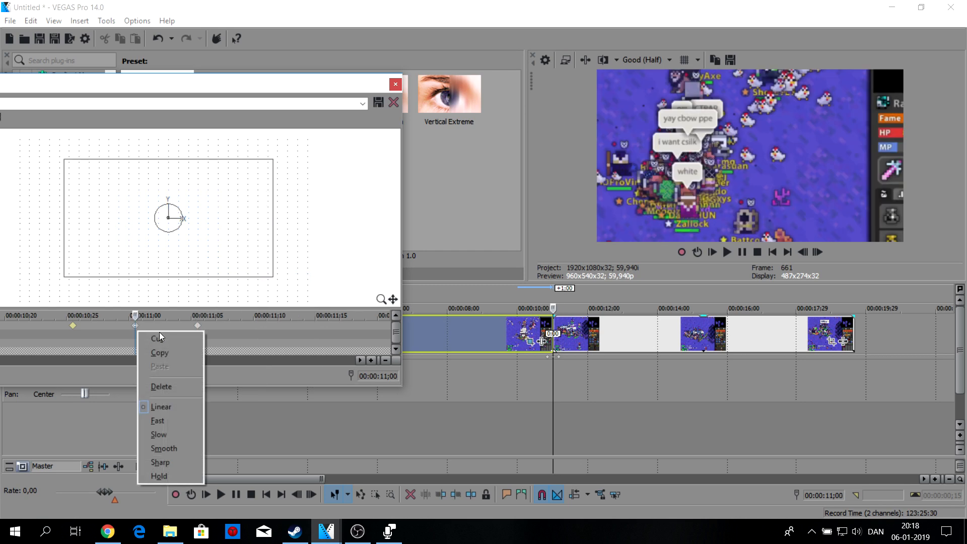
left_click(171, 443)
left_click(73, 326)
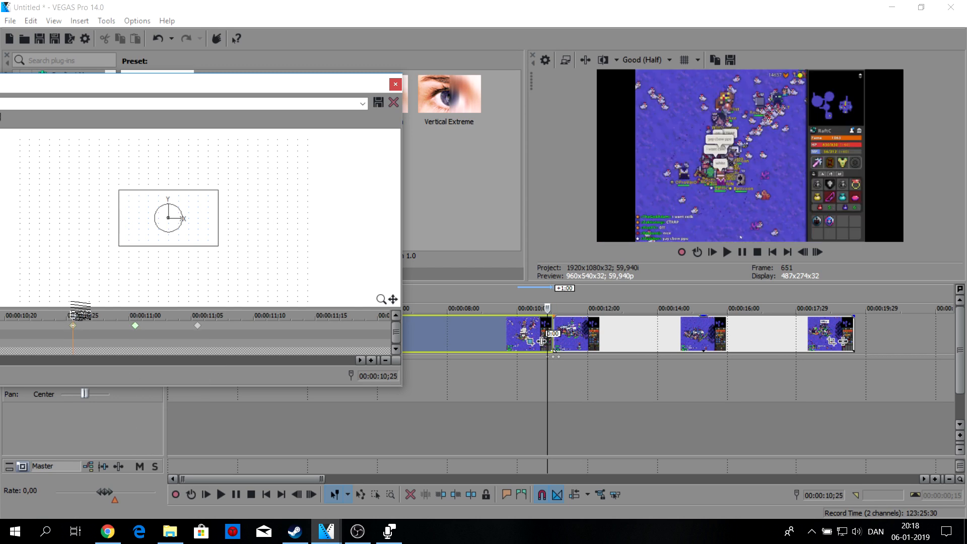
left_click(135, 326)
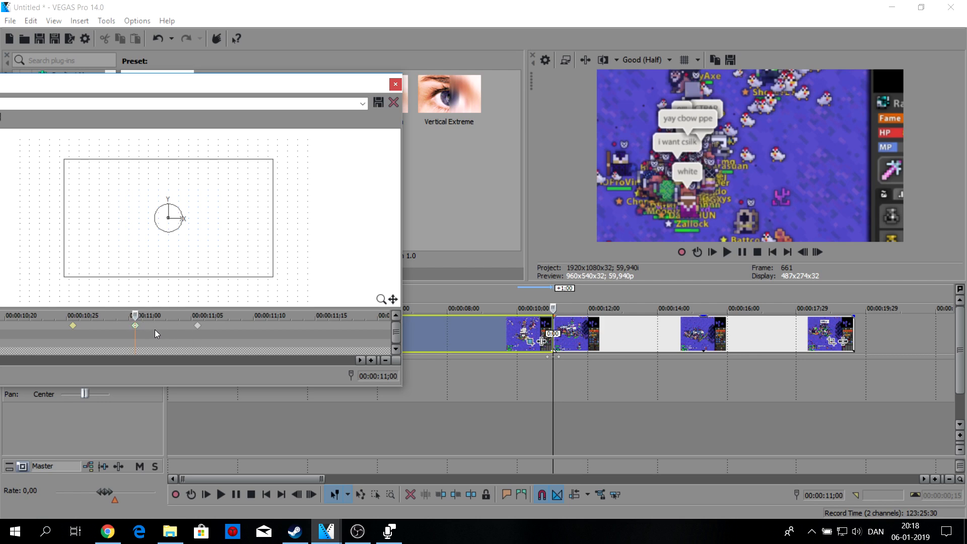
left_click(395, 84)
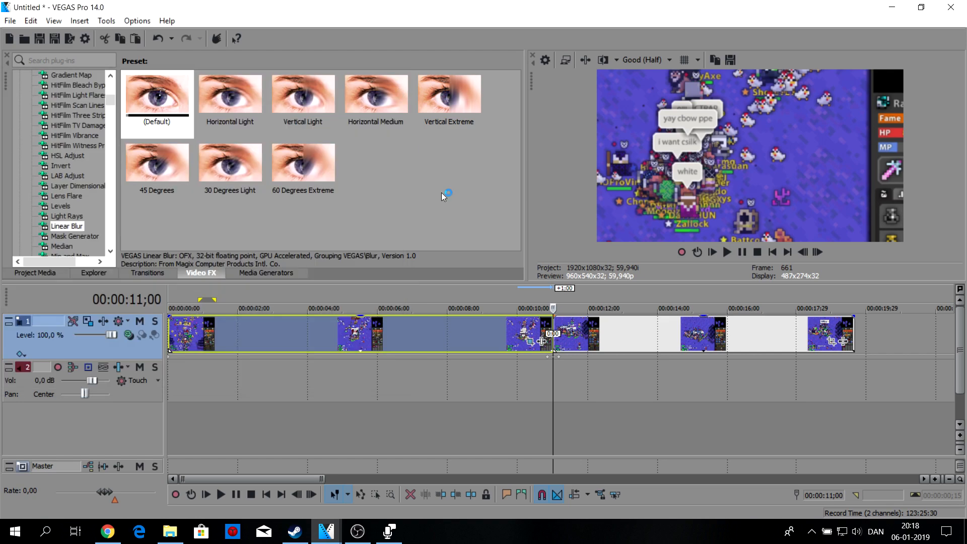
Select the range from 00:00:10;23 to 00:00:11;20 around the cut and play the zoom transition
left_click(545, 370)
left_click_drag(575, 367, 546, 368)
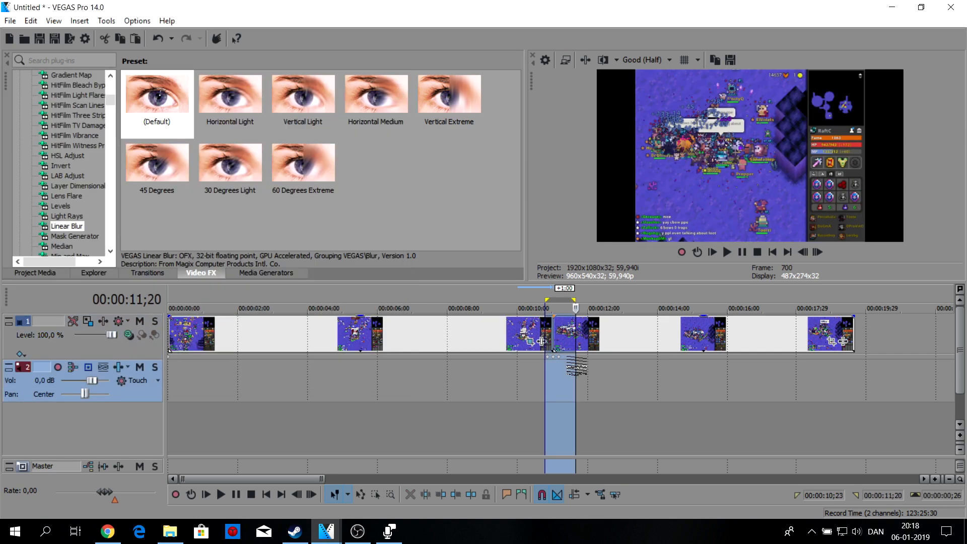
left_click(726, 253)
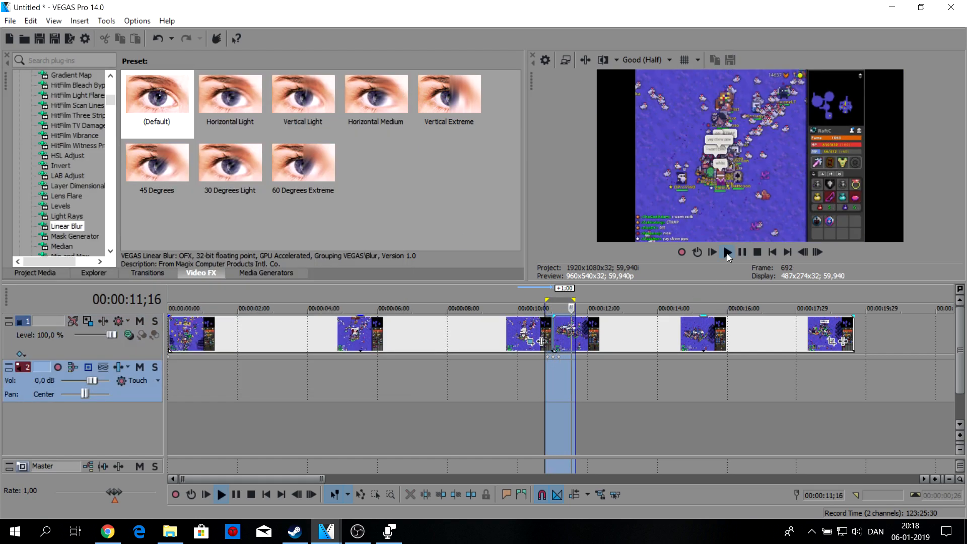
left_click(742, 252)
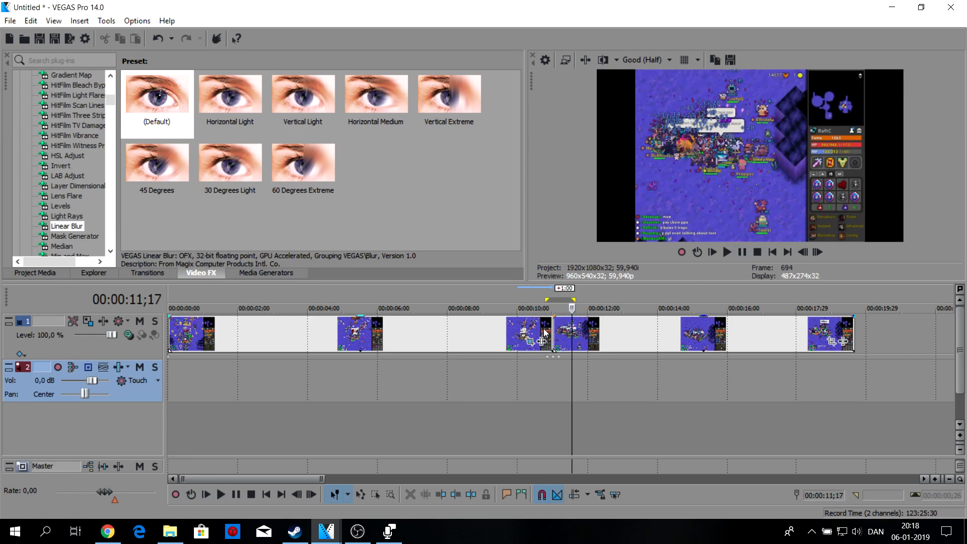
Select the first gameplay clip and place the cursor at 00:00:10;26, just before the cut
left_click(543, 335)
scroll(604, 350, "up", 2)
key("Right")
key("Right")
key("Right")
key("Right")
key("Right")
key("Right")
key("Right")
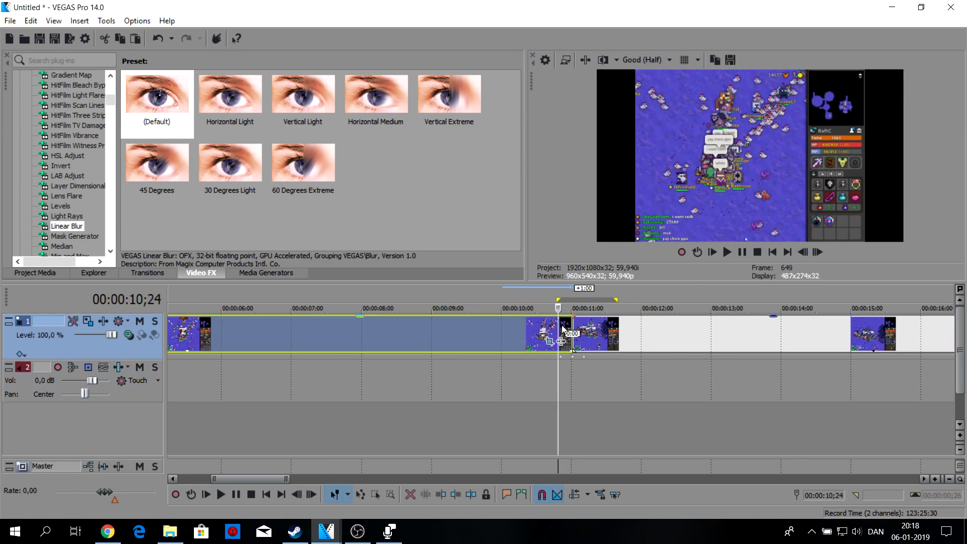
Search the Video FX plug-ins for "de" and show the Defocus presets
left_click(50, 62)
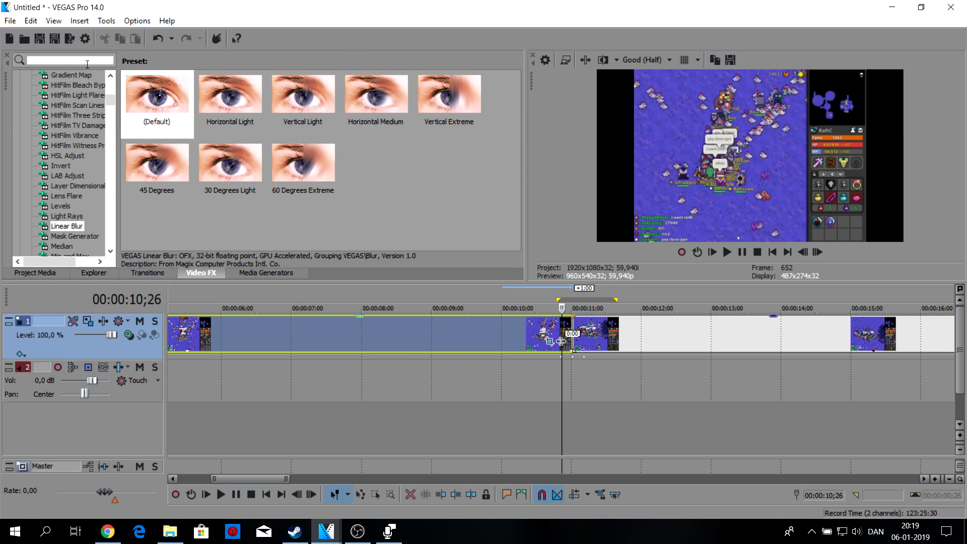
type("de")
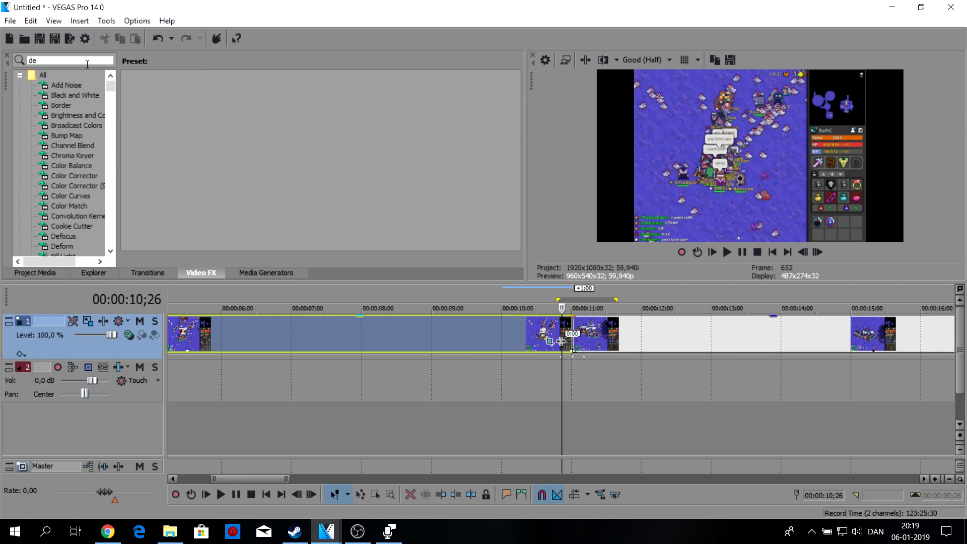
scroll(48, 187, "down", 2)
left_click(66, 176)
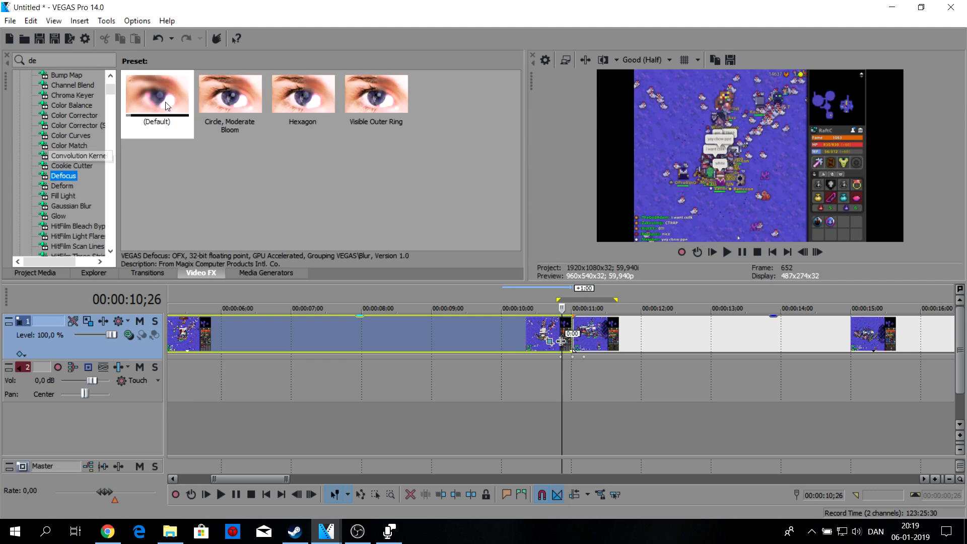
Search the Video FX plug-ins for "gau" to show the Gaussian Blur presets, and list the effects matching "blur"
left_click(70, 59)
type("g")
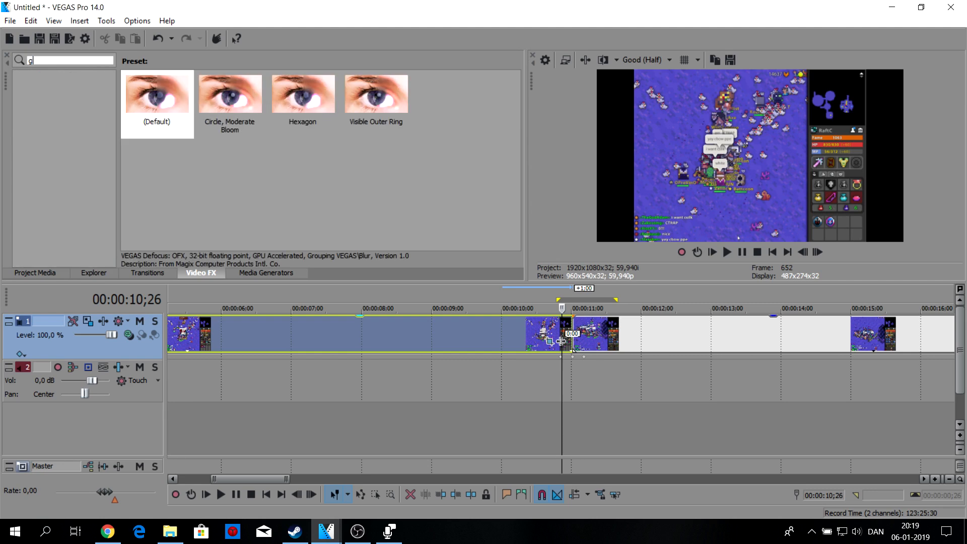
type("au")
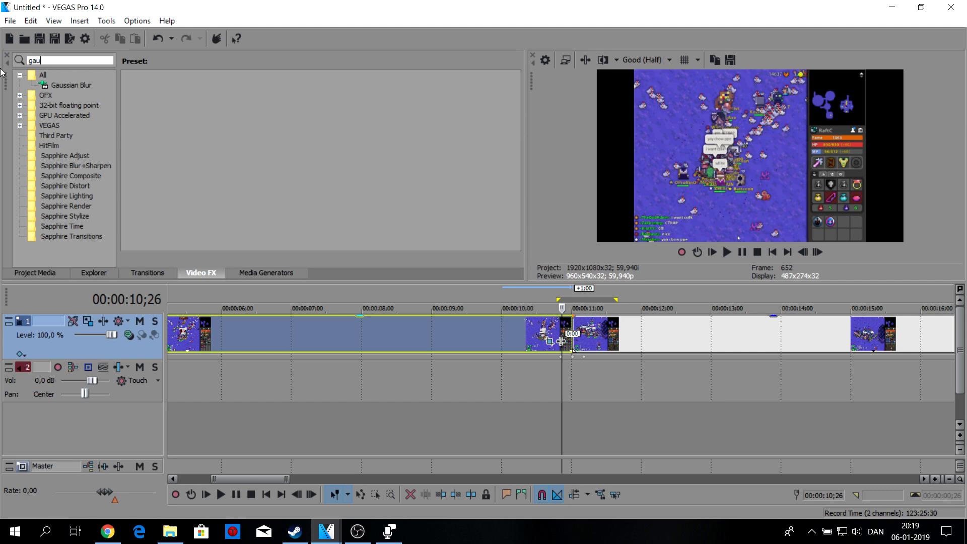
left_click(89, 83)
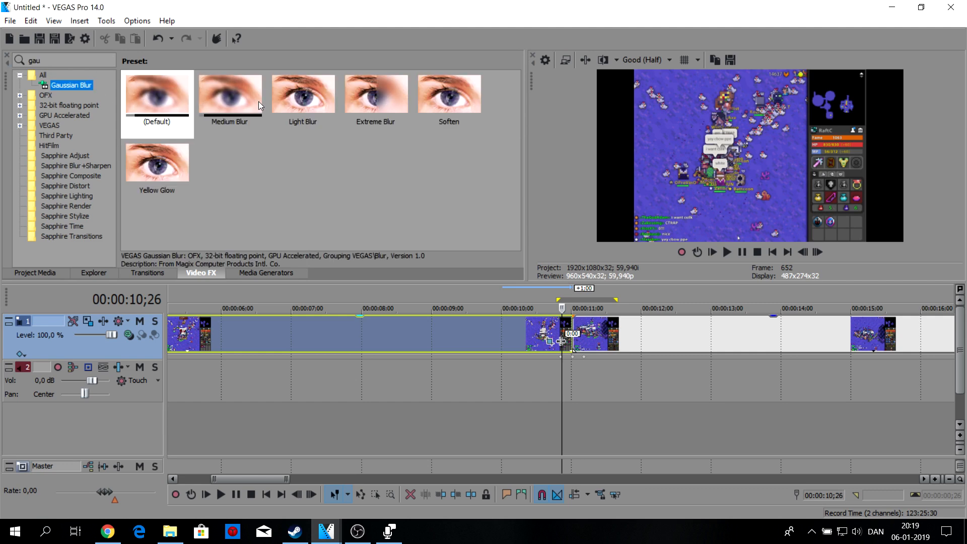
left_click_drag(50, 60, 8, 56)
type("blur")
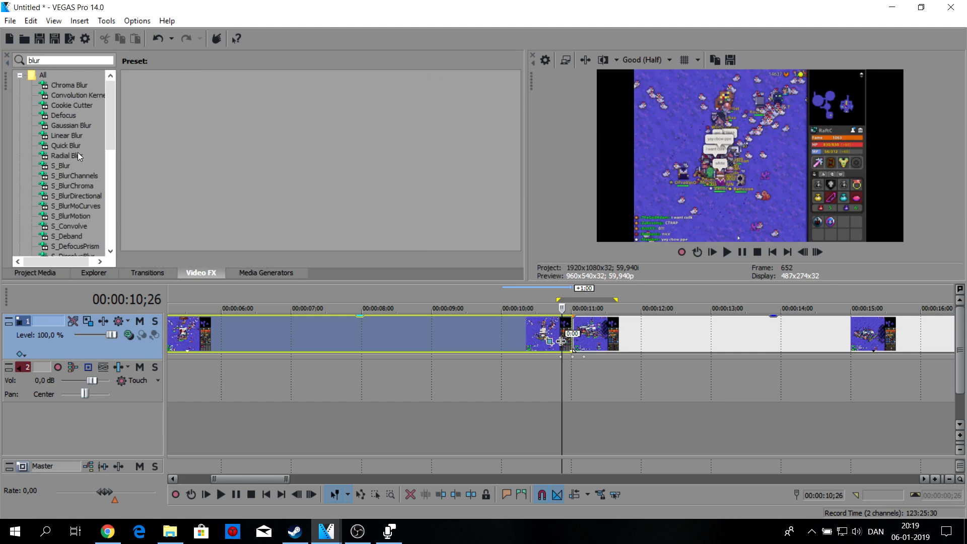
Show the Radial Blur presets and select Strong Proportional and Moderate Proportional to compare them
left_click(76, 156)
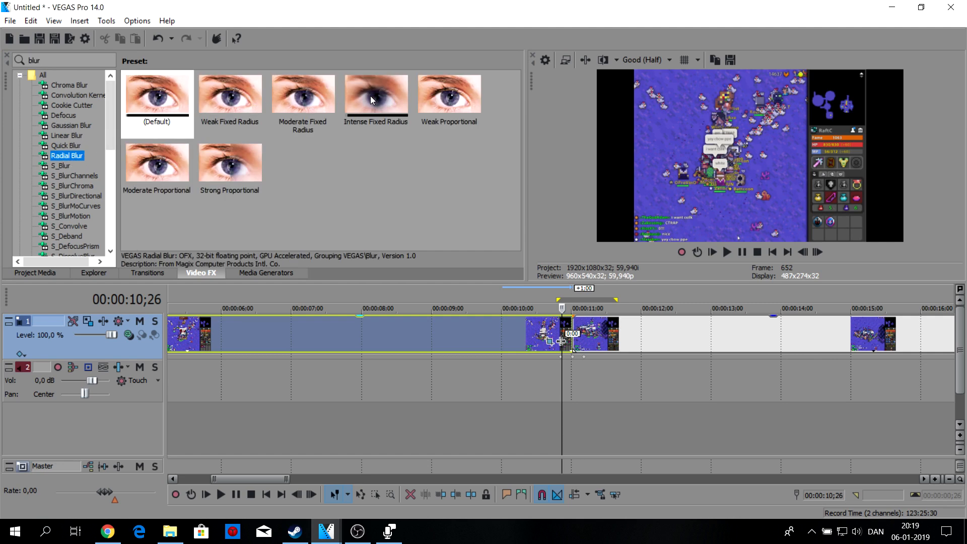
left_click(229, 179)
left_click(156, 167)
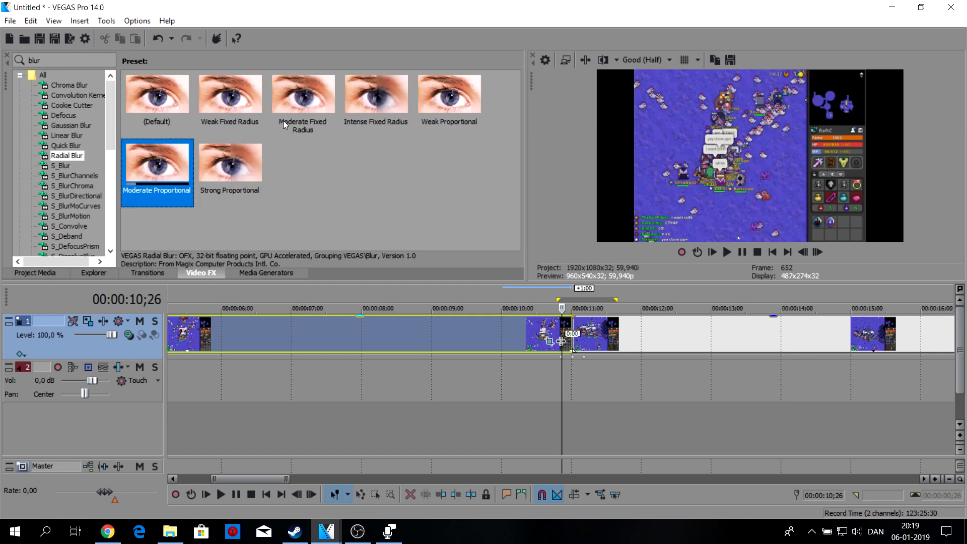
Split the first gameplay clip at 00:00:10;25, leaving a short segment before the cut, and select that segment
left_click_drag(560, 332, 558, 328)
scroll(557, 334, "up", 4)
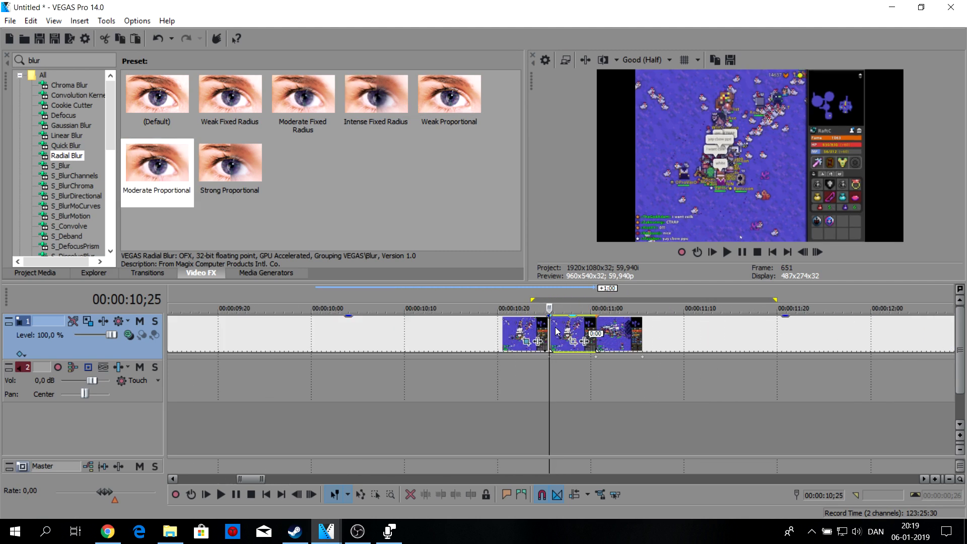
left_click(551, 325)
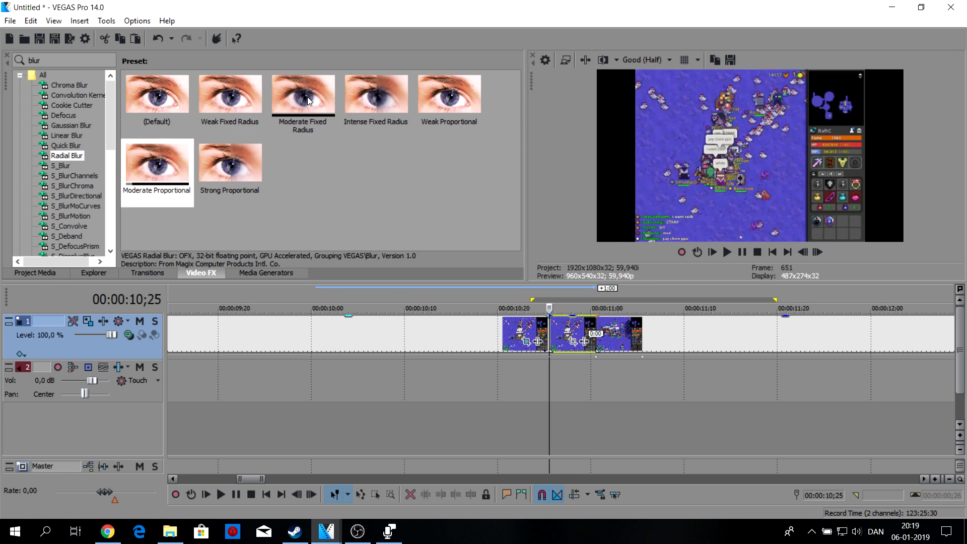
Apply the Moderate Fixed Radius preset of Radial Blur to the short segment just before the cut
left_click(68, 145)
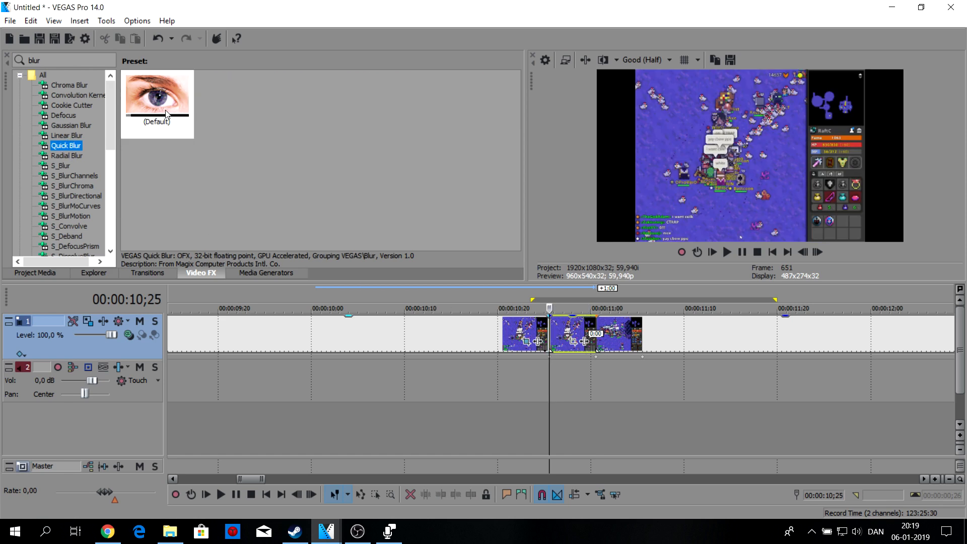
left_click(60, 156)
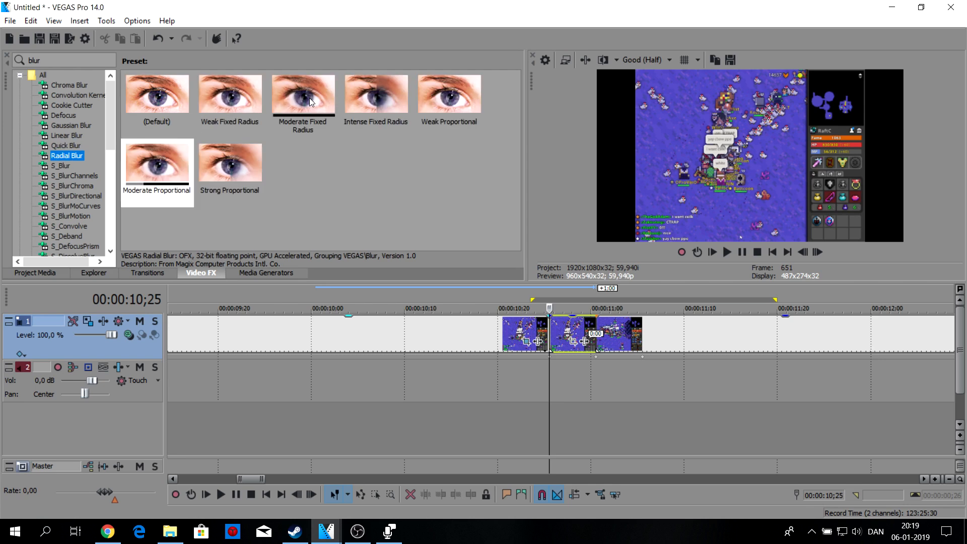
left_click_drag(304, 97, 574, 335)
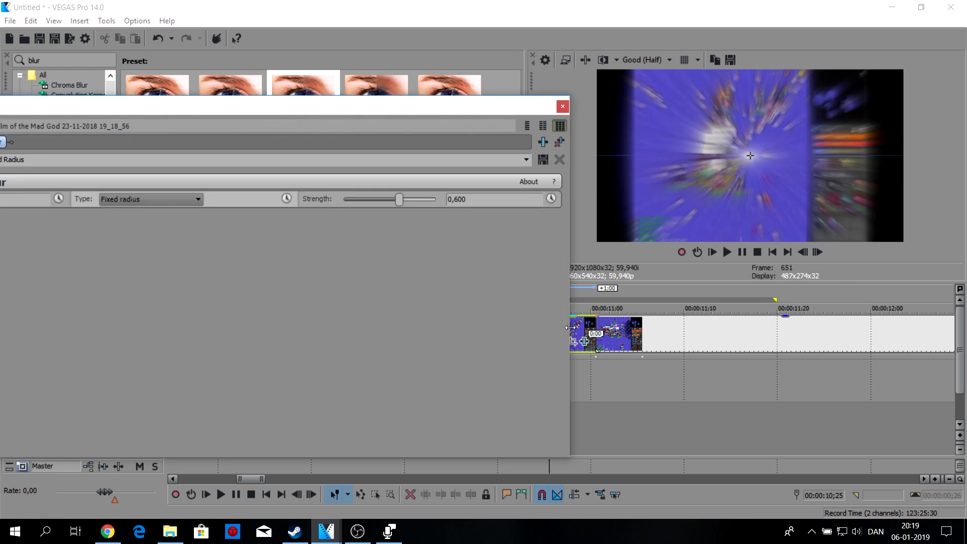
Lower the segment's Radial Blur strength to 0,211 and turn on animation for the strength
left_click_drag(216, 108, 247, 109)
left_click_drag(427, 194, 392, 195)
left_click_drag(332, 105, 253, 101)
left_click(508, 189)
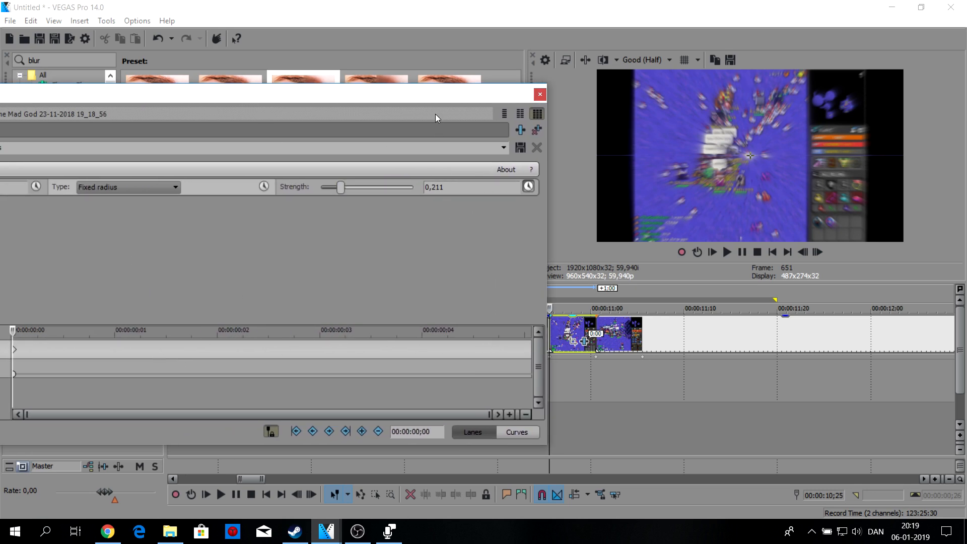
Examine the blurred segment before the cut frame by frame in the preview, forwards and backwards
left_click_drag(435, 101, 162, 105)
left_click(558, 335)
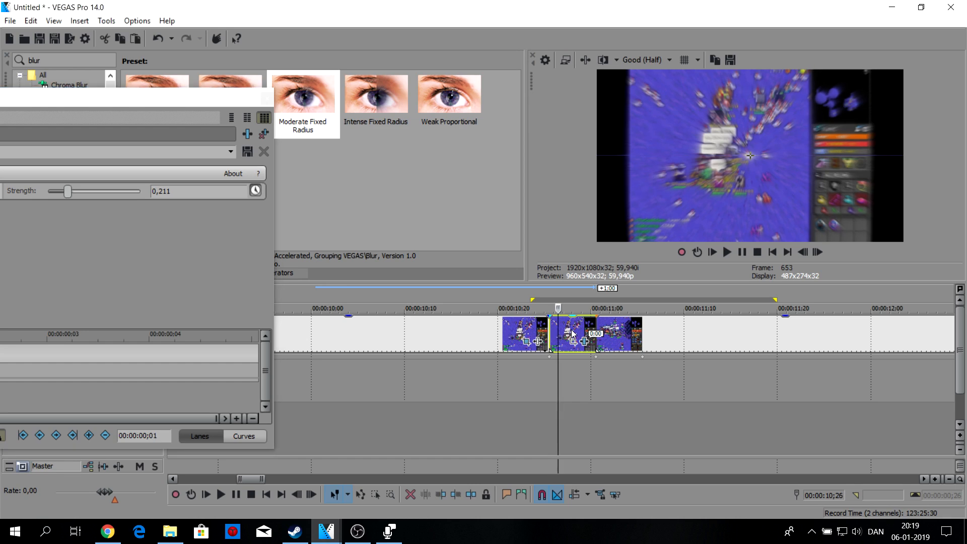
left_click(572, 334)
left_click_drag(237, 103, 424, 89)
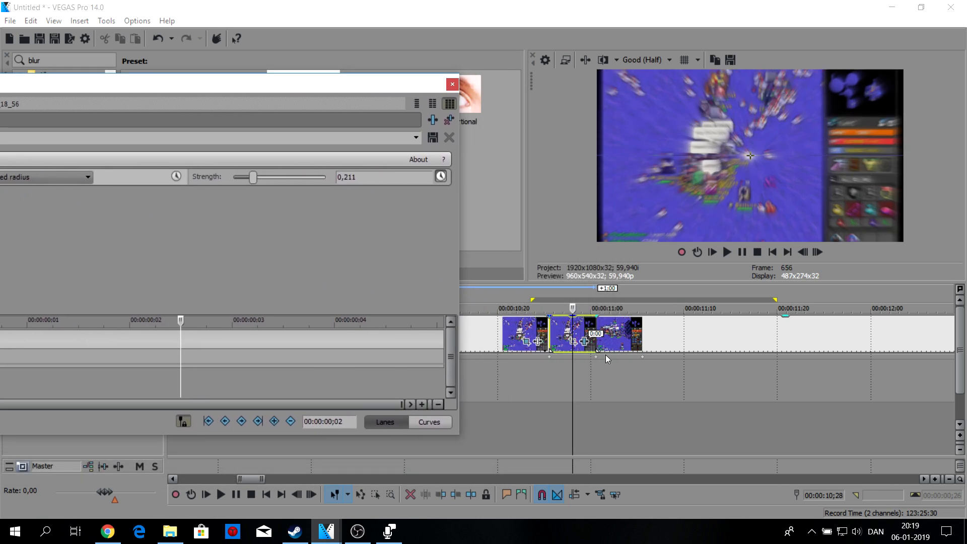
left_click(544, 335)
left_click(817, 252)
left_click(817, 252)
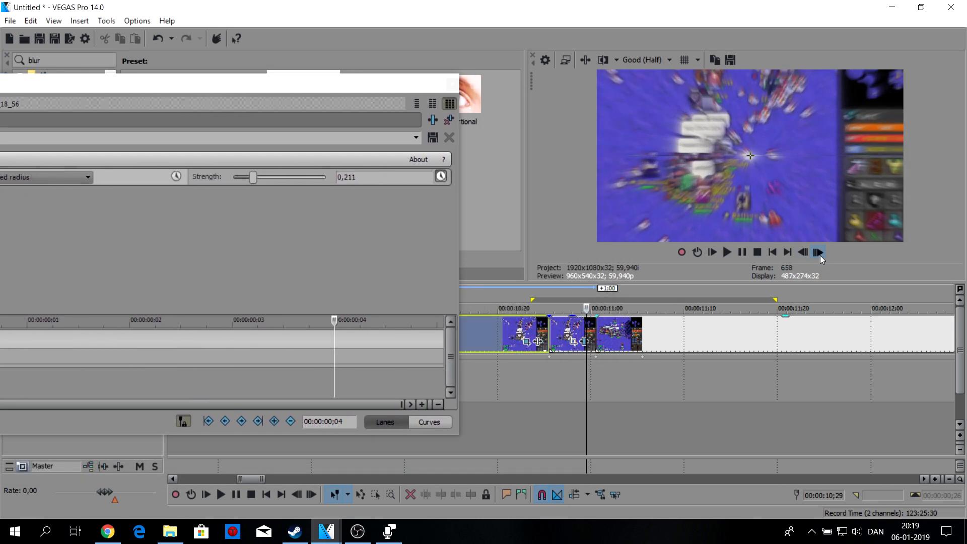
left_click(802, 252)
left_click(803, 252)
left_click(803, 252)
left_click(802, 251)
left_click(802, 252)
left_click(802, 252)
left_click(803, 252)
left_click(814, 252)
left_click(815, 251)
left_click(815, 252)
left_click(813, 253)
left_click(813, 252)
left_click(813, 252)
left_click(813, 252)
left_click(803, 252)
left_click(802, 252)
left_click(802, 251)
left_click(553, 309)
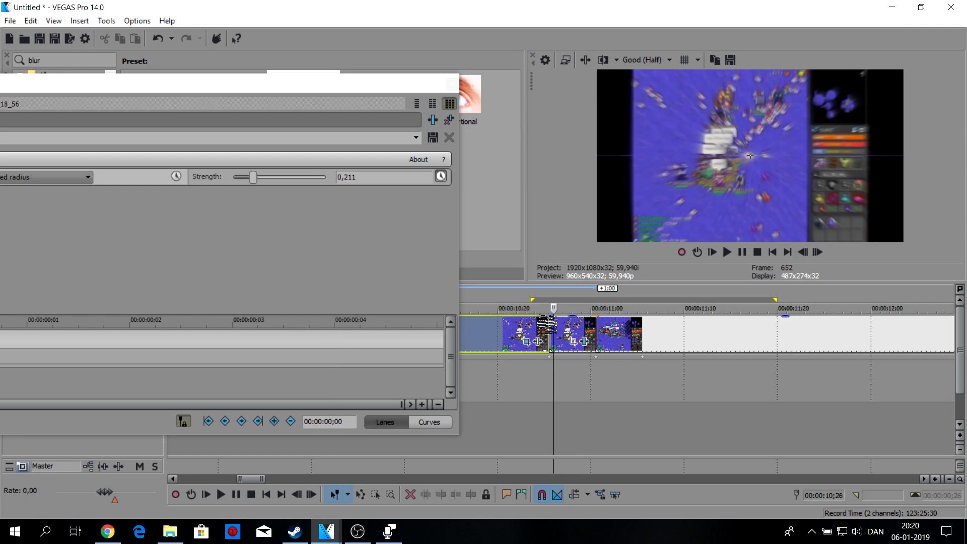
Set the Radial Blur strength to 0,000 at the start of the short segment
left_click(550, 324)
left_click_drag(329, 81, 429, 84)
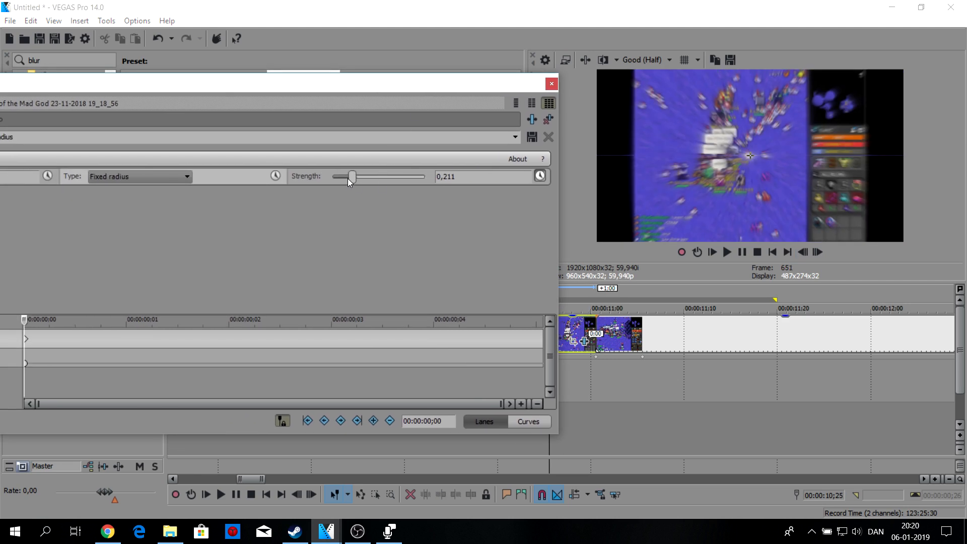
left_click_drag(352, 176, 323, 174)
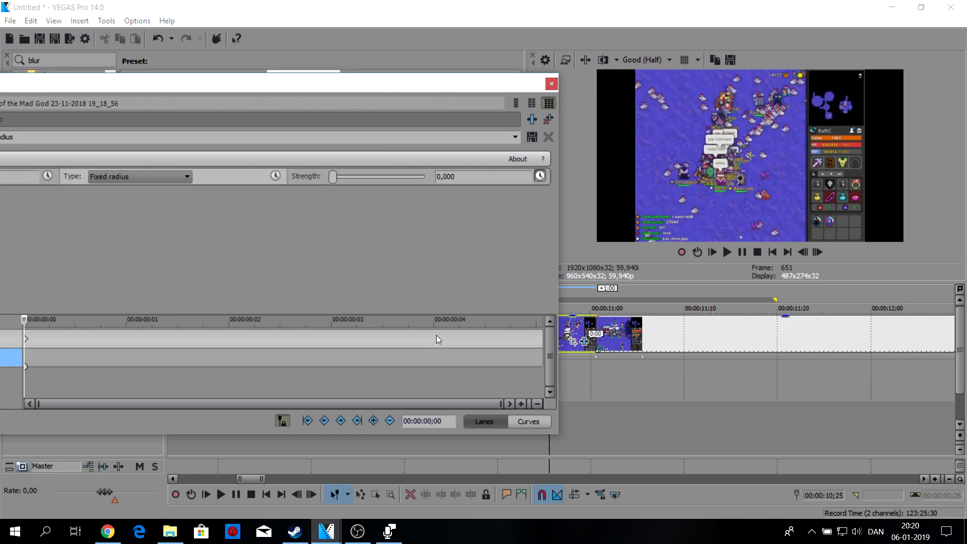
Add a strength keyframe of 0,245 at the end of the short segment, at 00:00:00;05
left_click_drag(436, 340, 532, 339)
left_click_drag(332, 178, 353, 180)
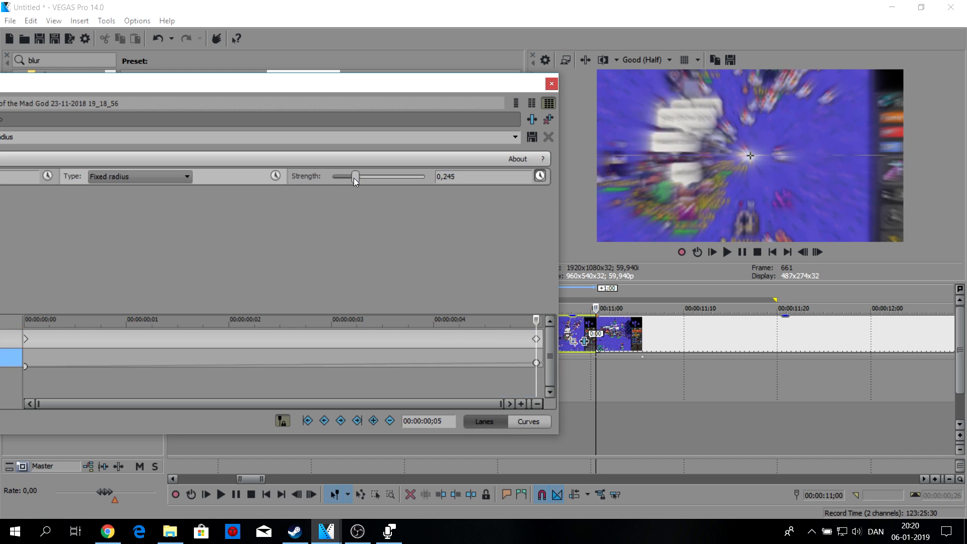
left_click_drag(536, 339, 567, 337)
Change the segment's first strength keyframe to Slow Fade and close the effect settings
right_click(25, 366)
key("Escape")
left_click_drag(235, 87, 360, 84)
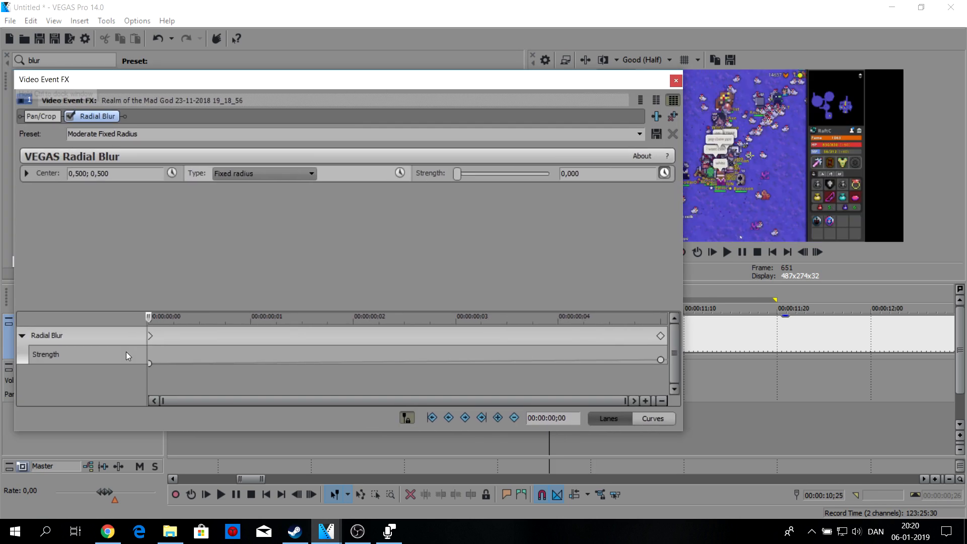
left_click(179, 359)
left_click(150, 364)
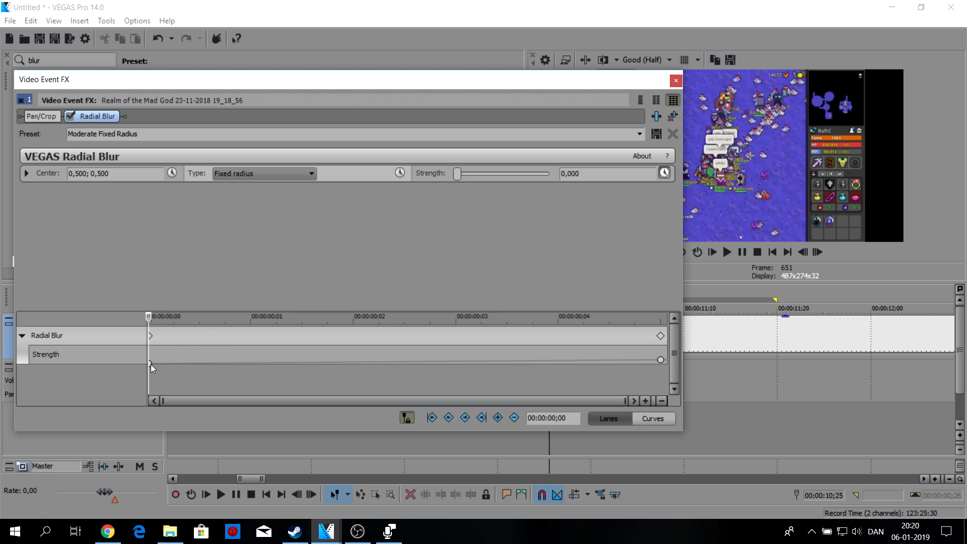
scroll(150, 364, "up", 5)
left_click(150, 363)
right_click(150, 363)
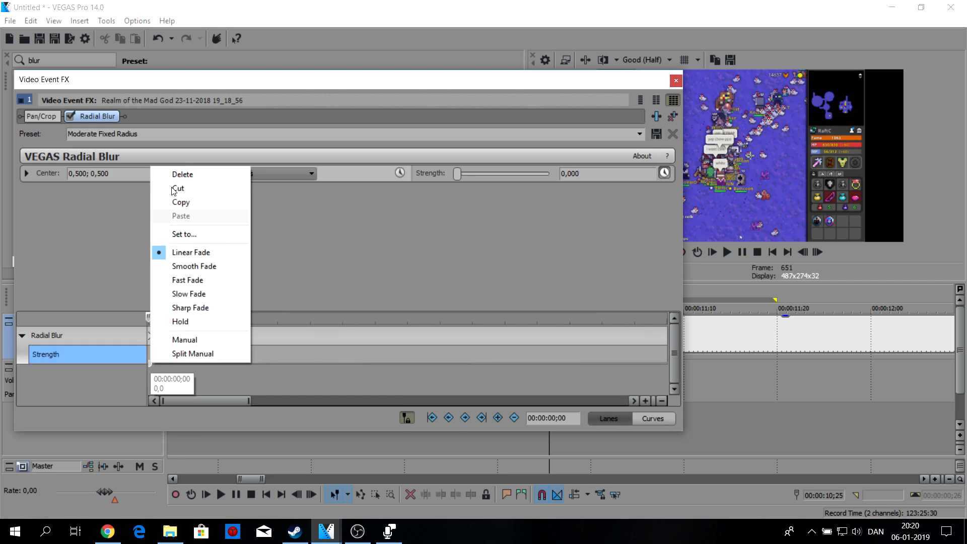
left_click(189, 293)
left_click(675, 82)
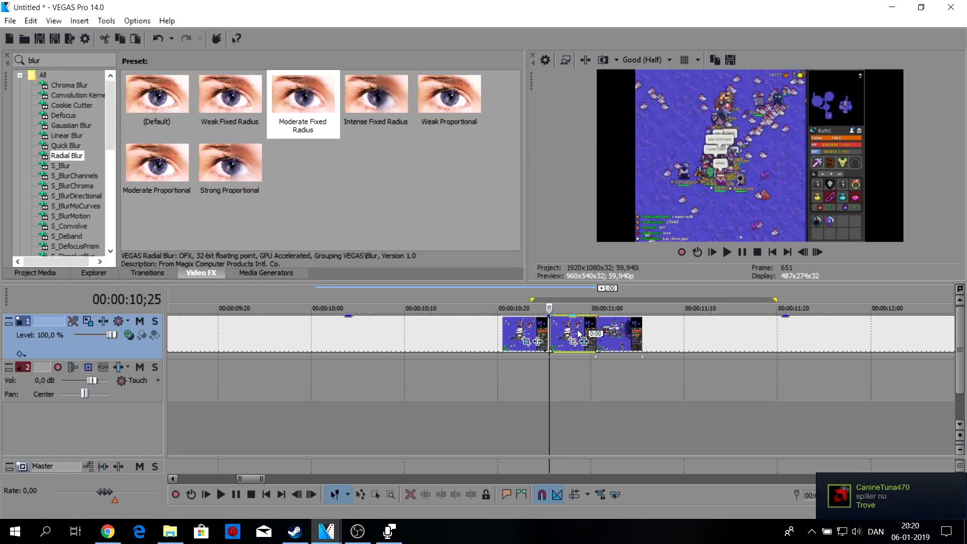
Apply the Moderate Fixed Radius preset of Radial Blur to the gameplay clip just after the cut
left_click(602, 333)
left_click_drag(302, 101, 610, 337)
left_click(610, 338)
left_click(594, 326)
left_click_drag(325, 117, 635, 335)
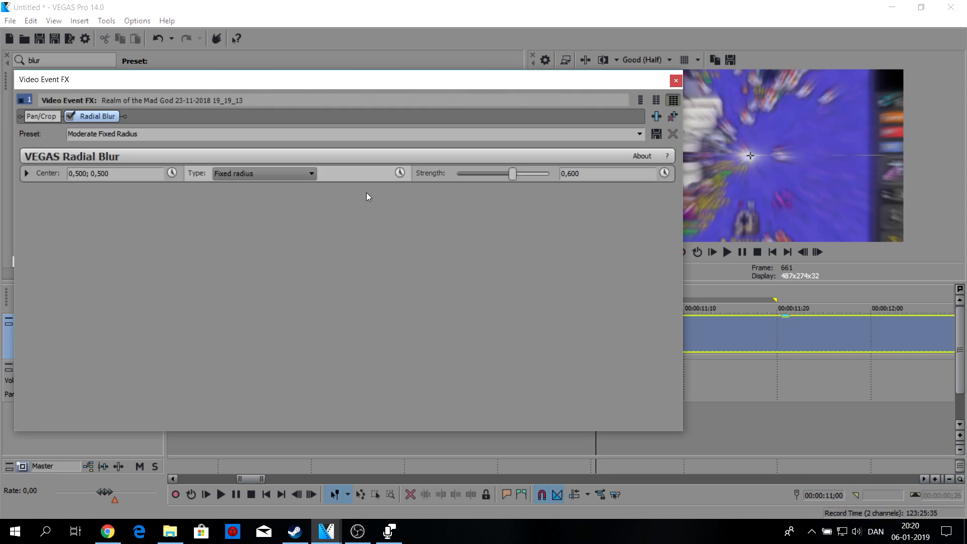
Animate the second clip's Radial Blur strength from 0,449 at its start down to zero at 00:00:00;05
left_click(663, 173)
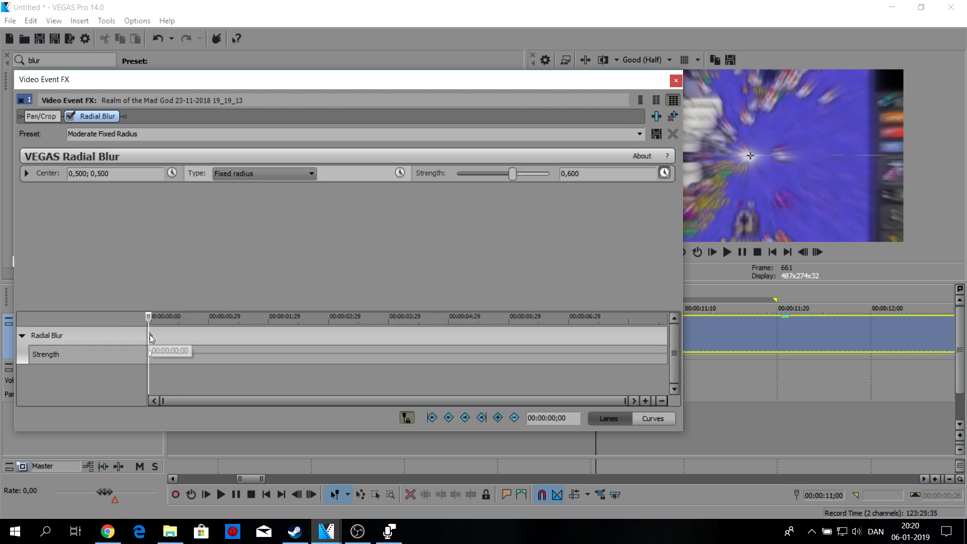
mouse_move(513, 174)
left_mouse_down()
mouse_move(463, 173)
mouse_move(500, 175)
left_mouse_up()
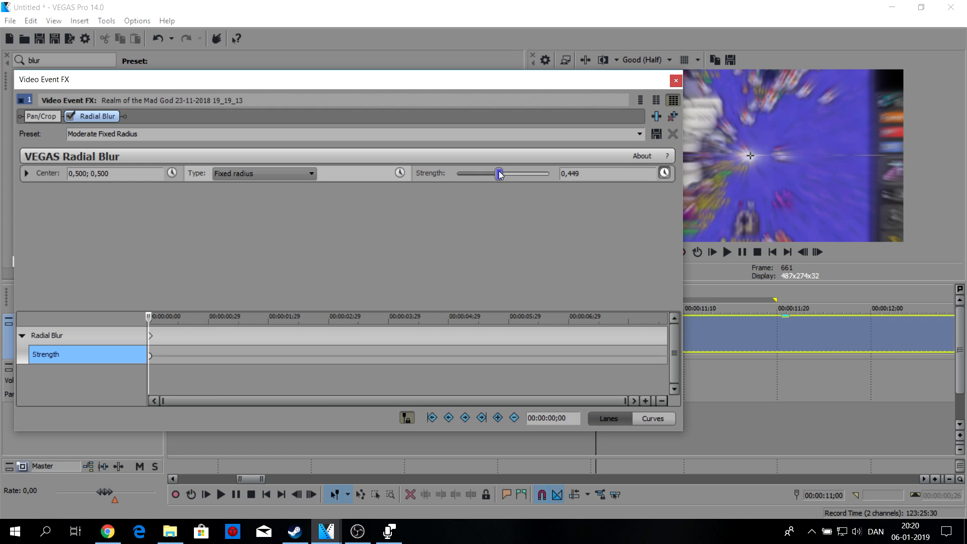
left_click(150, 334)
scroll(154, 345, "up", 3)
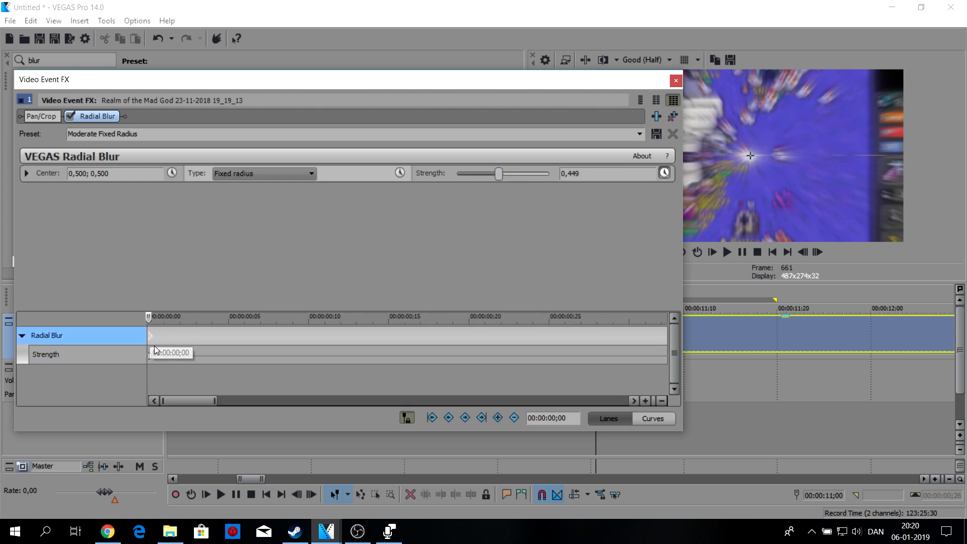
scroll(153, 340, "up", 1)
key("Right")
scroll(152, 334, "down", 1)
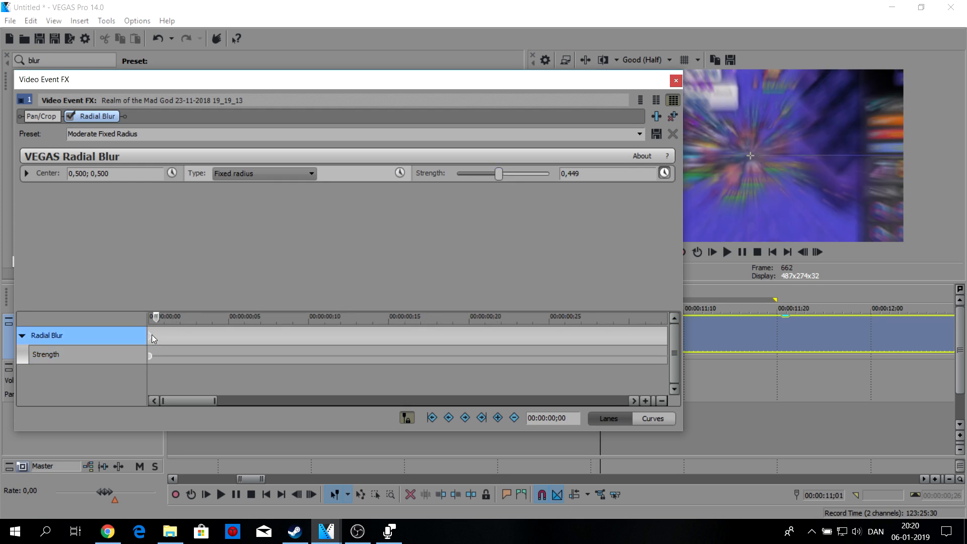
key("Right")
key("Right")
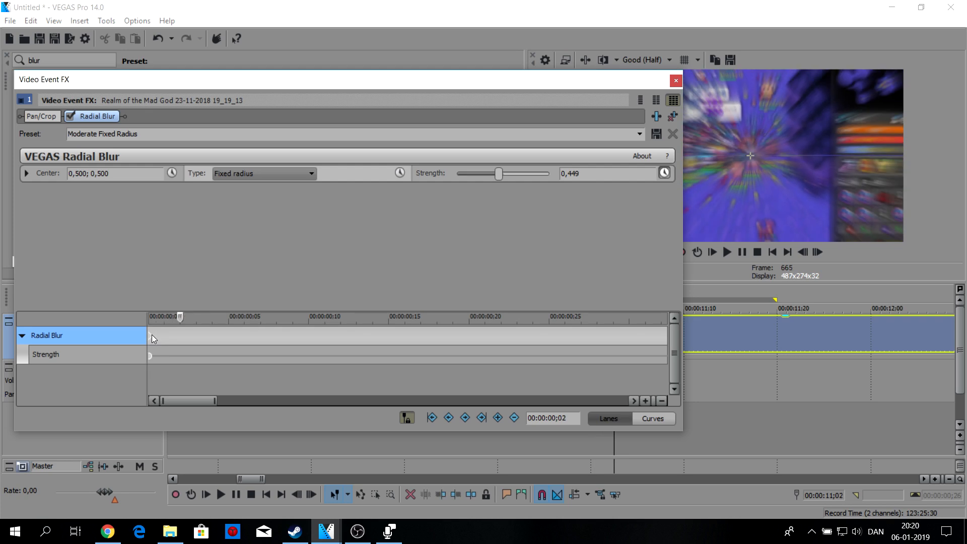
key("Right")
key("Right")
key("Right")
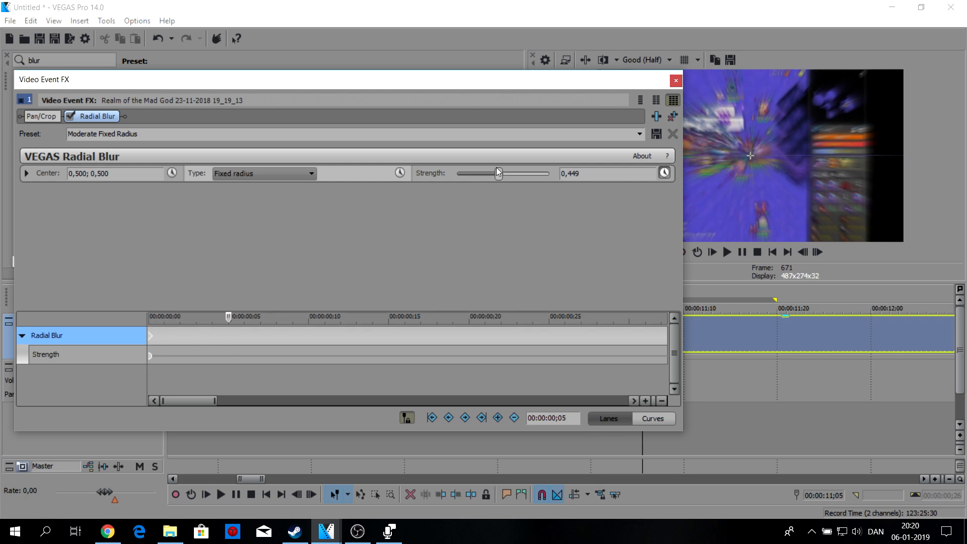
left_click(496, 169)
Change the second clip's first strength keyframe to Fast Fade and close the effect settings
right_click(149, 352)
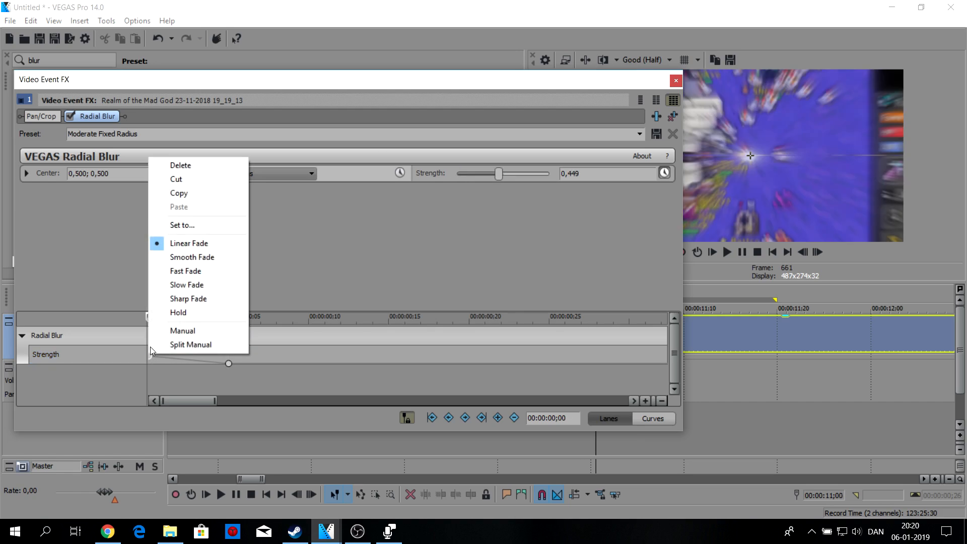
left_click(185, 270)
left_click(675, 80)
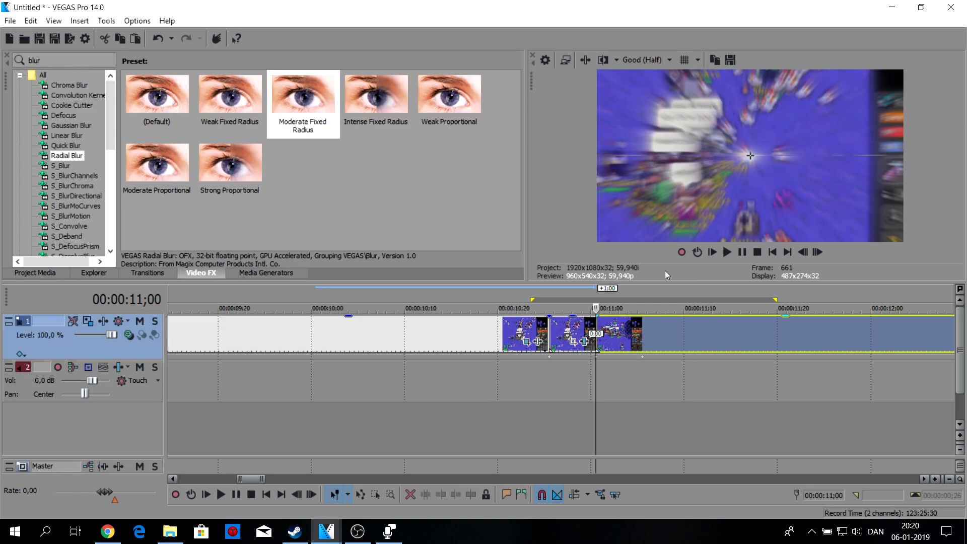
Select the range from 00:00:10;24 to 00:00:11;09 around the cut and play the blurred zoom transition
left_click(543, 332)
left_click(680, 378)
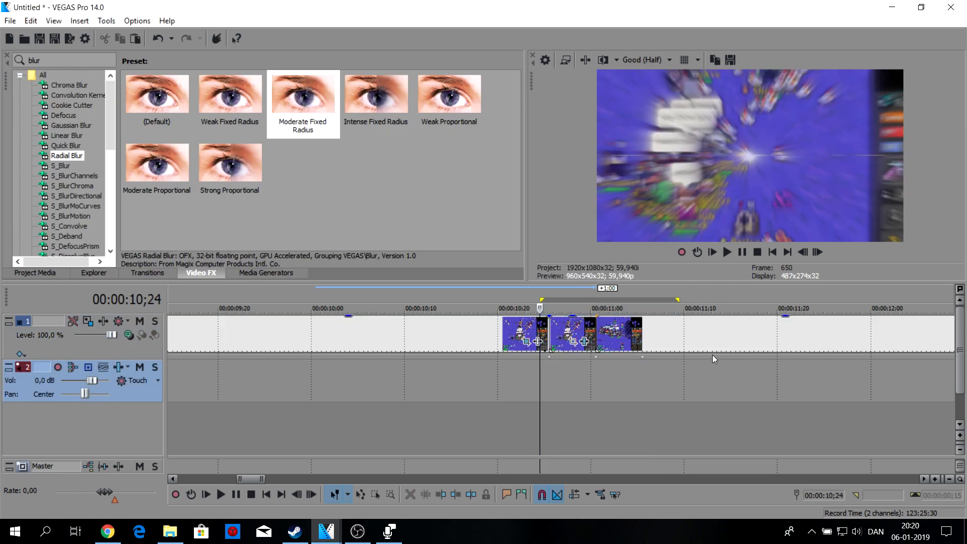
left_click(728, 251)
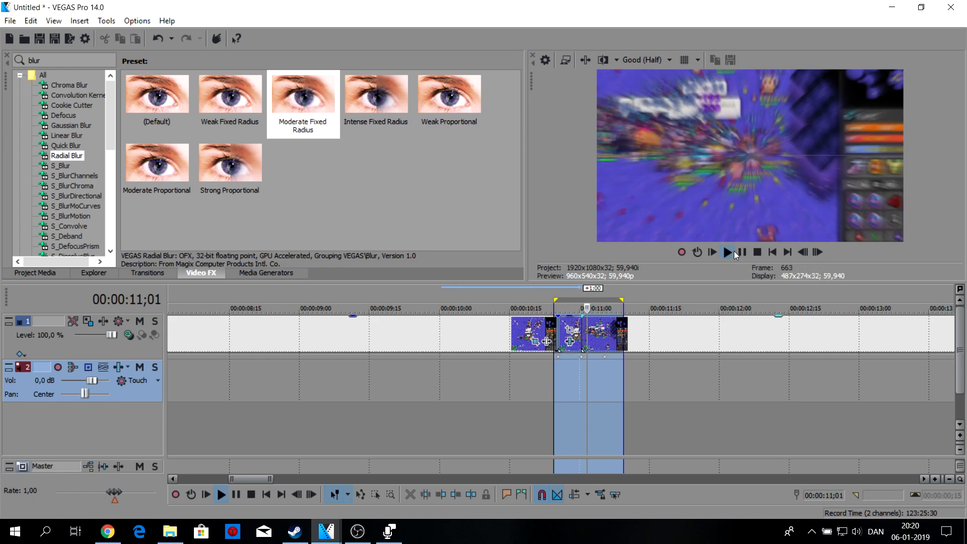
scroll(660, 325, "down", 2)
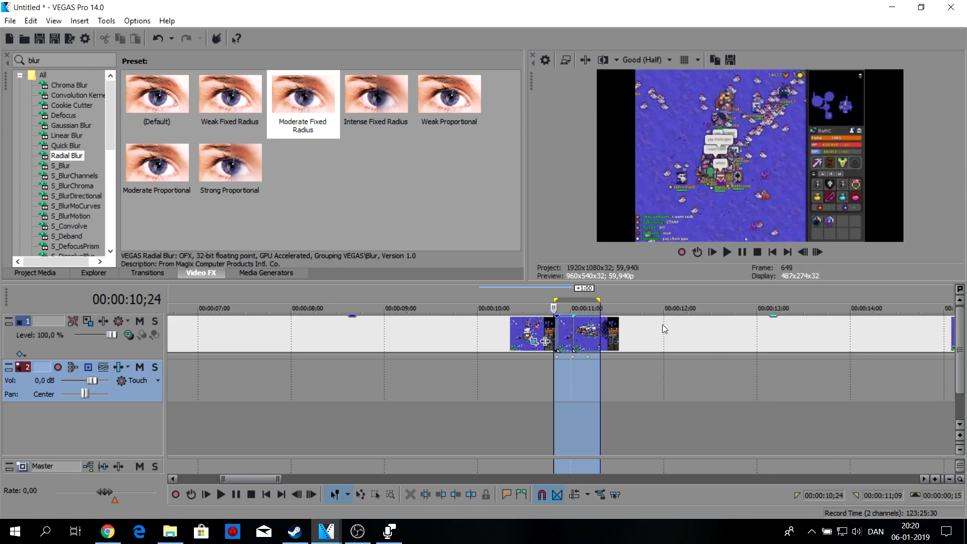
left_click(742, 251)
Select a 13-frame range around the cut and play the transition in that range
scroll(539, 365, "up", 5)
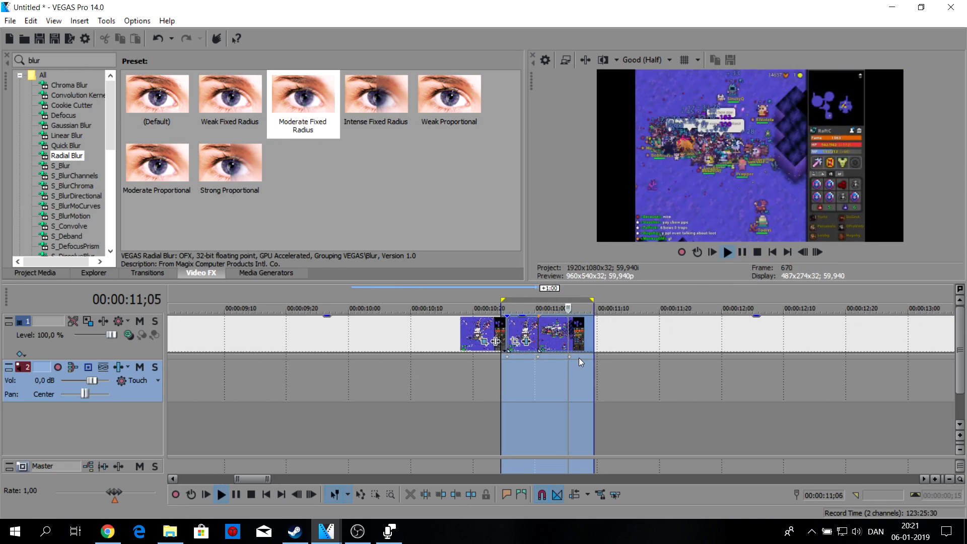
left_click(571, 365)
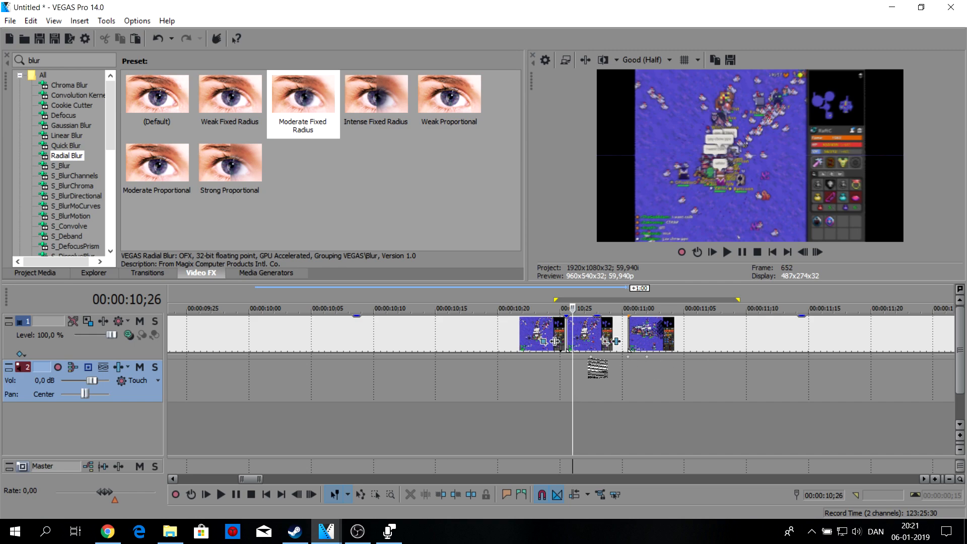
left_click_drag(560, 361, 722, 370)
left_click(727, 252)
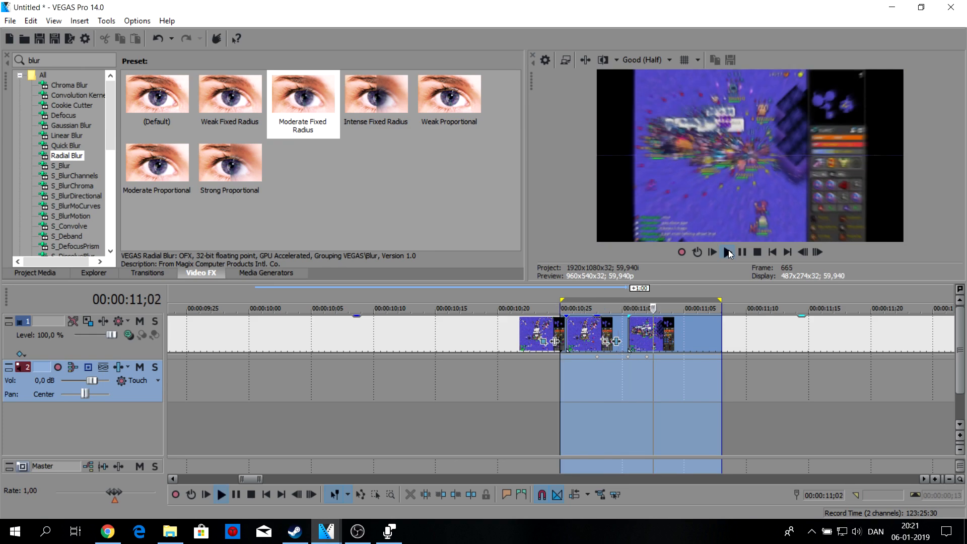
Clear the selected range and play the transition from just before the cut on into the second clip
left_click(728, 252)
left_click(561, 331)
left_click(724, 254)
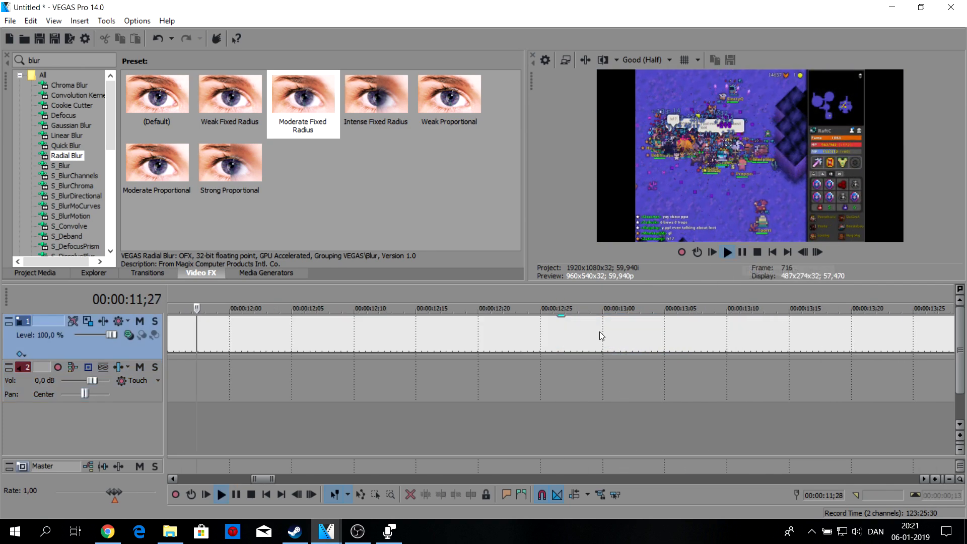
Stop playback and replay the blurred zoom transition from 00:00:10;27
left_click(740, 253)
left_click(391, 332)
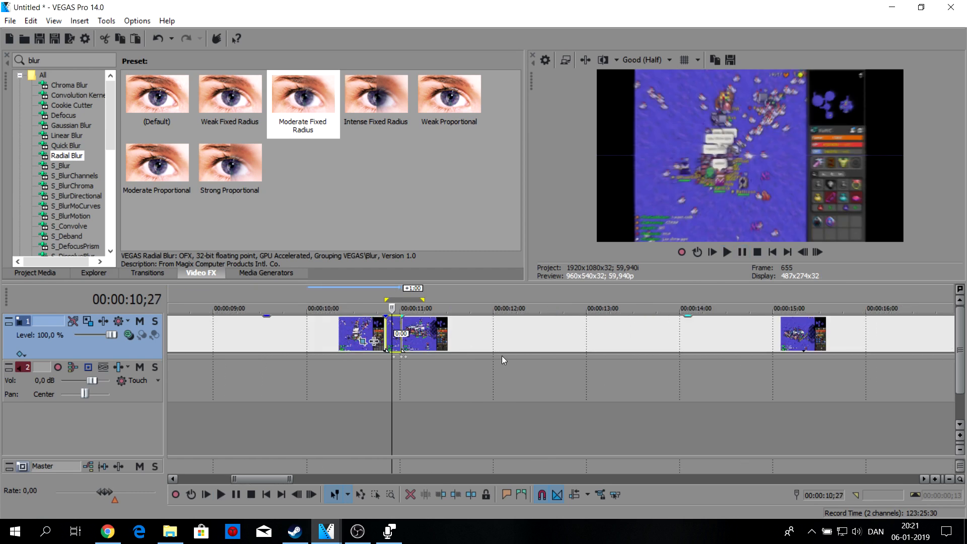
scroll(501, 355, "up", 5)
left_click(561, 355)
left_click(554, 358)
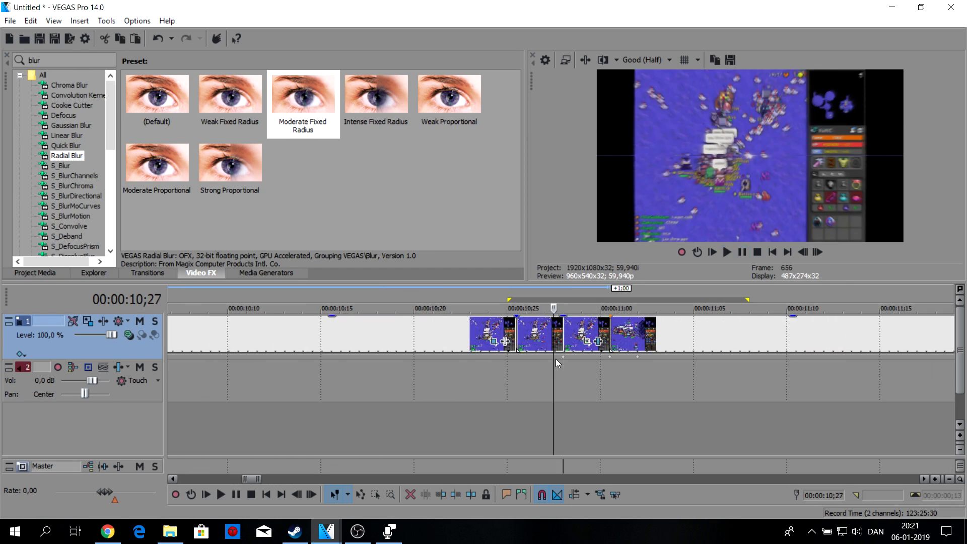
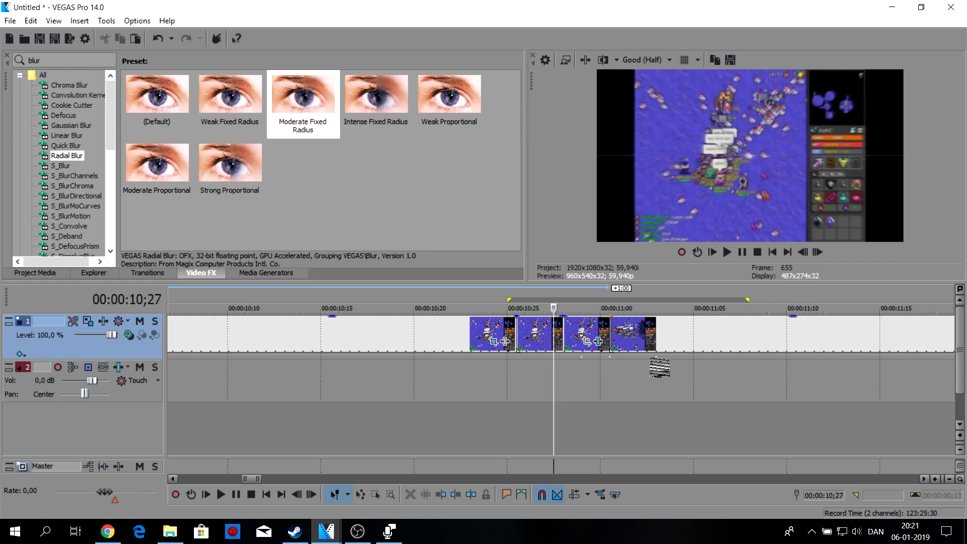
left_click(726, 252)
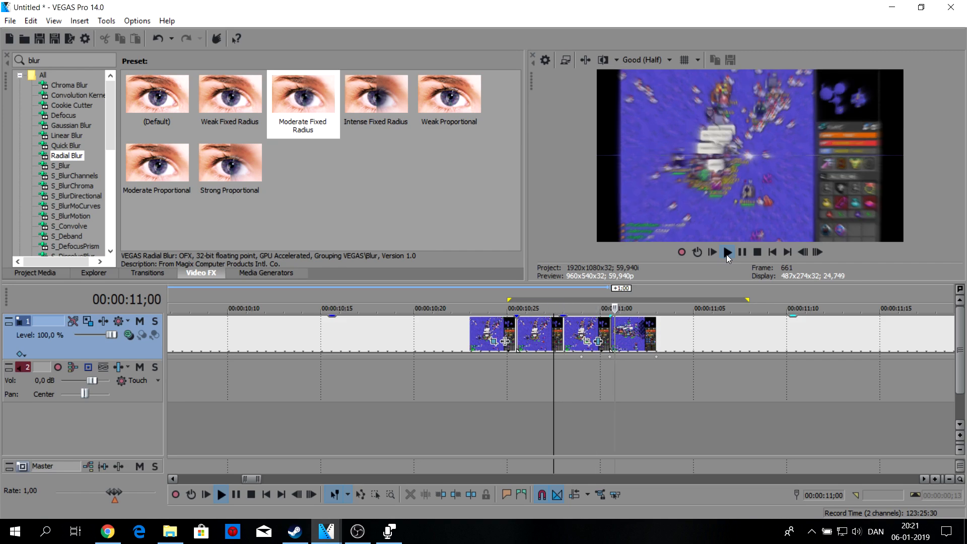
left_click(548, 366)
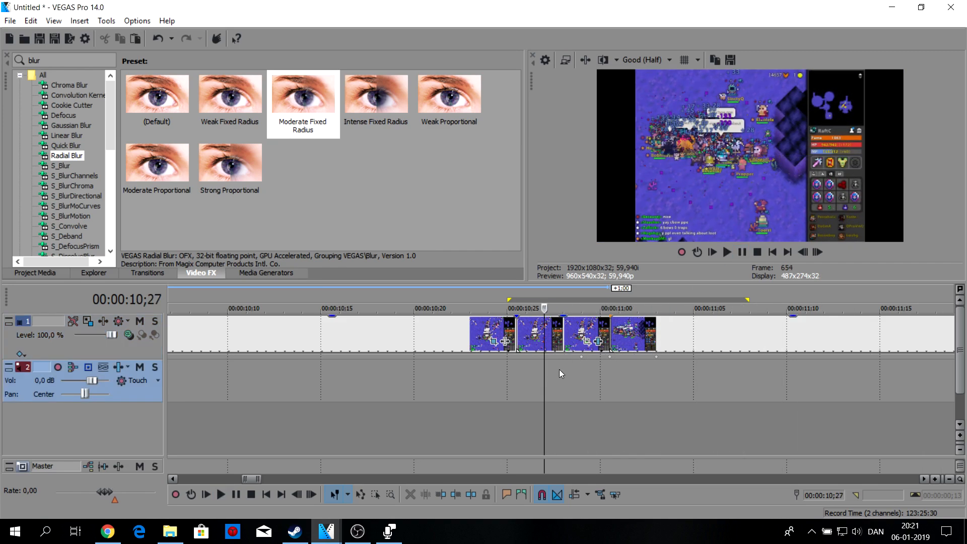
Select the range from 00:00:10;24 to 00:00:11;06 around the cut and play the zoom transition in it
left_click_drag(559, 370, 712, 369)
left_click_drag(500, 367, 711, 369)
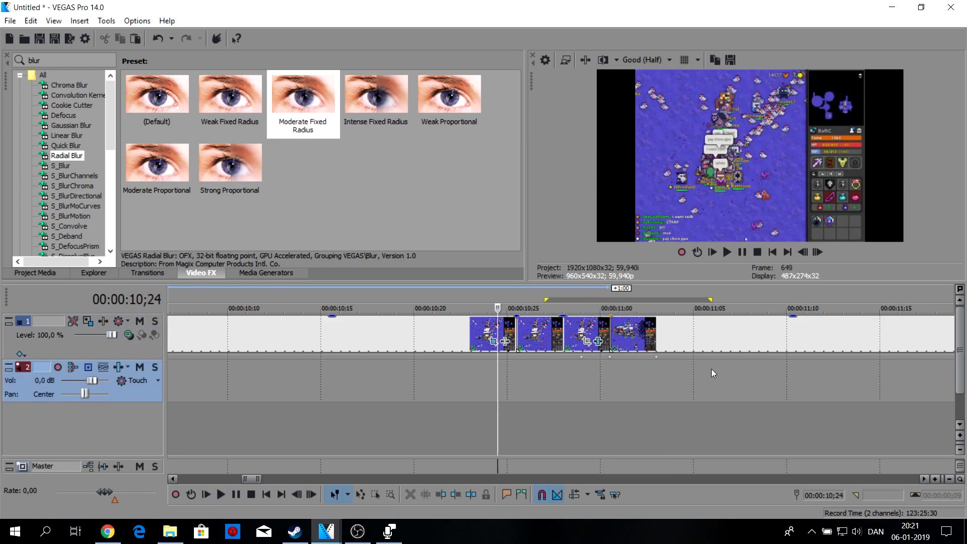
left_click(728, 251)
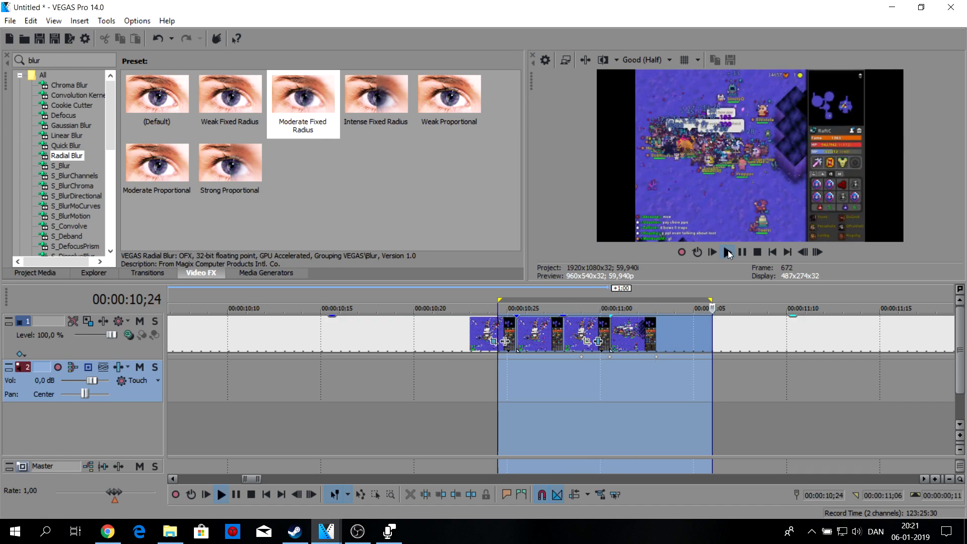
left_click(501, 331)
scroll(502, 331, "down", 2)
scroll(502, 332, "down", 2)
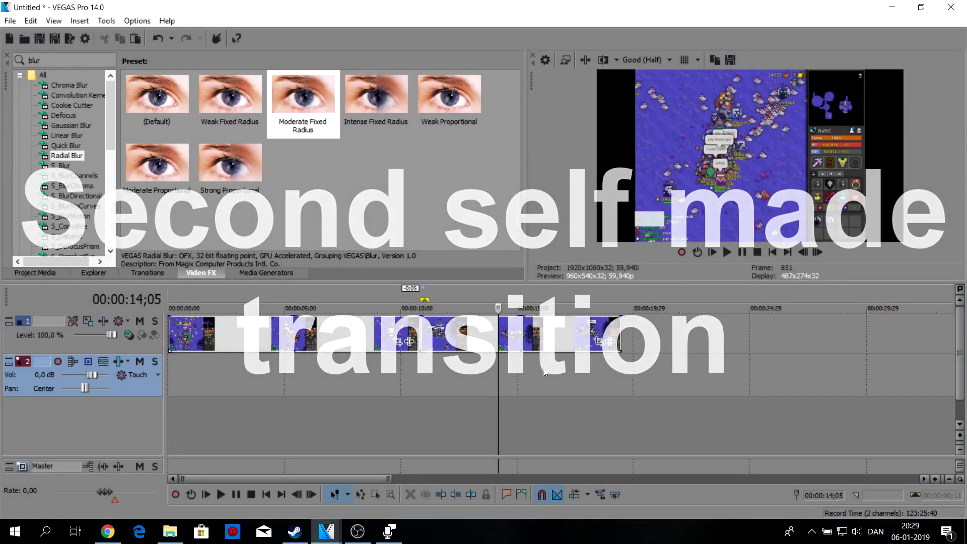
left_click(637, 340)
right_click(654, 330)
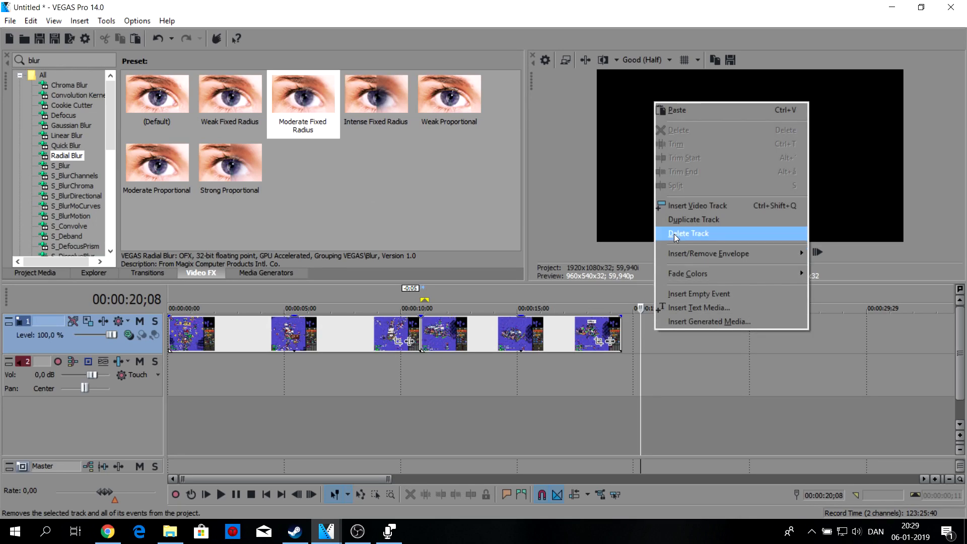
left_click(585, 403)
left_click(437, 335)
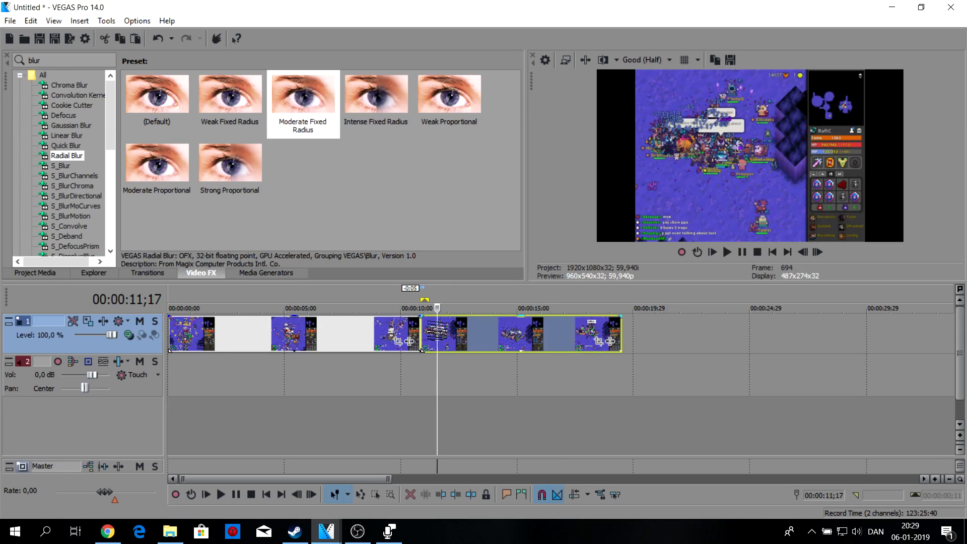
left_click(407, 332)
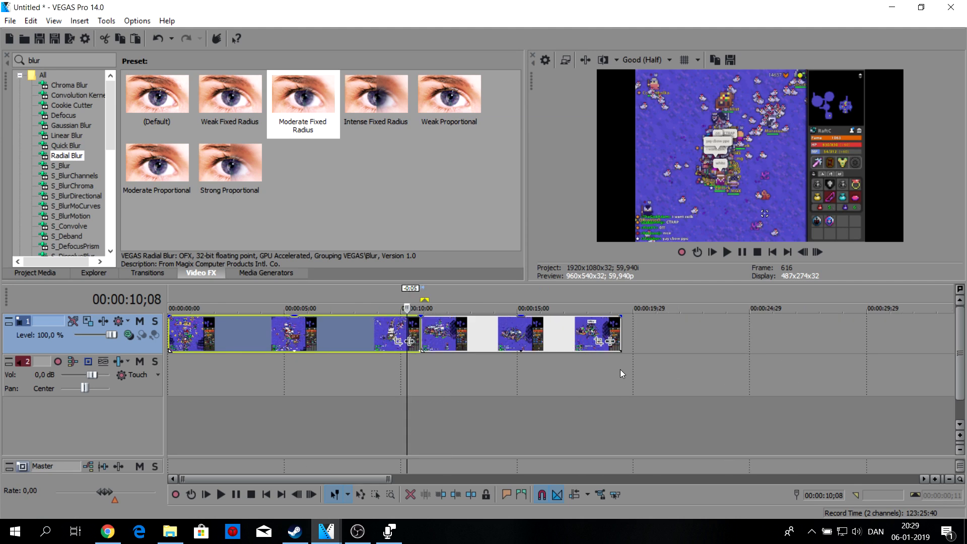
right_click(644, 322)
right_click(641, 367)
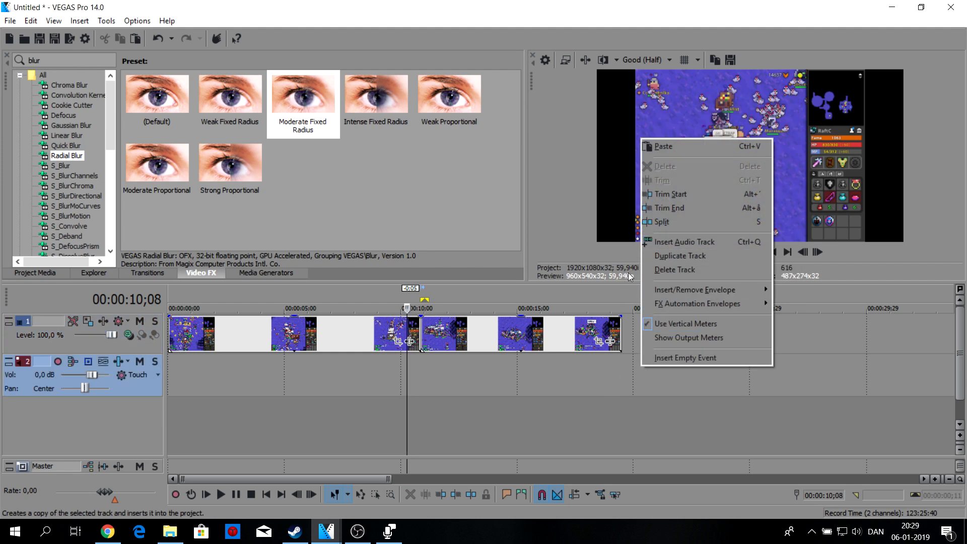
right_click(790, 333)
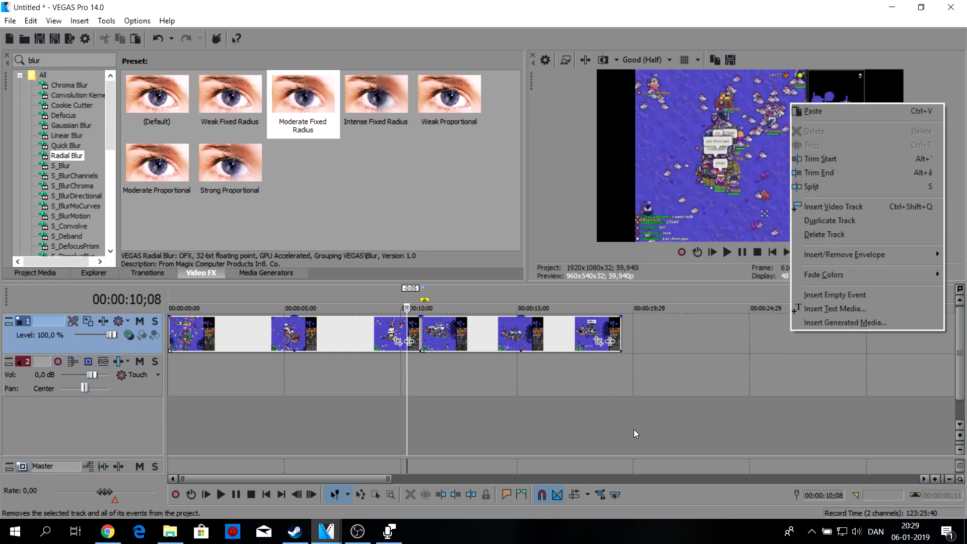
right_click(620, 426)
right_click(594, 412)
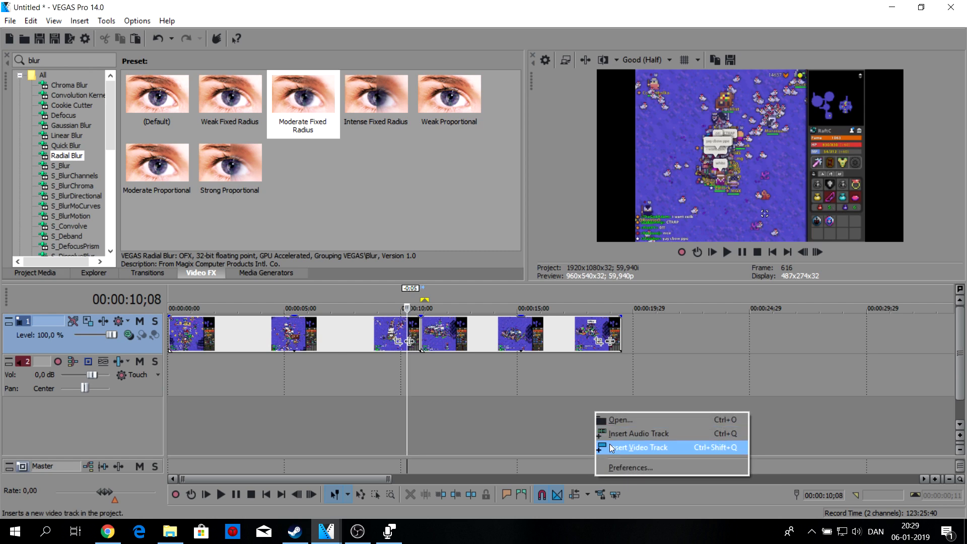
right_click(662, 367)
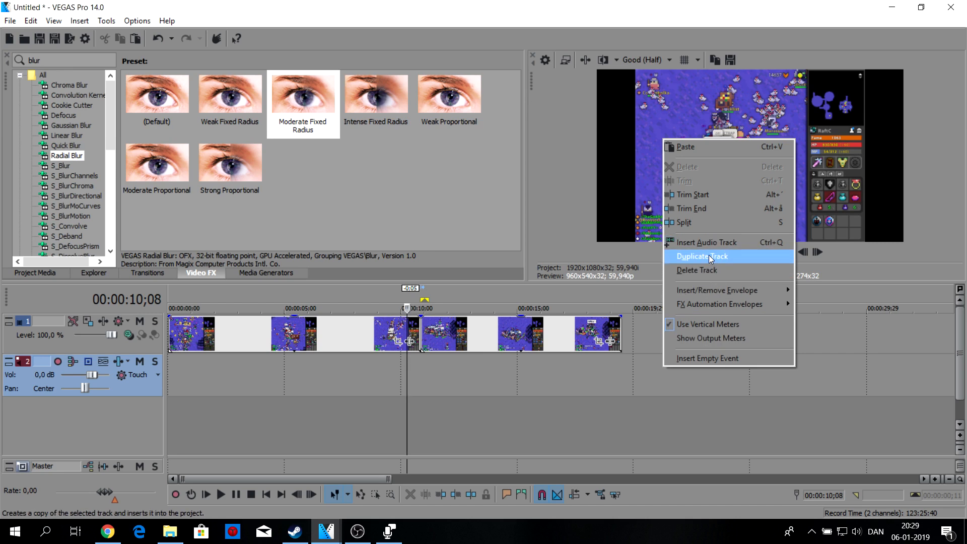
Insert a new video track above the existing one and move the second clip straight up onto it
right_click(651, 415)
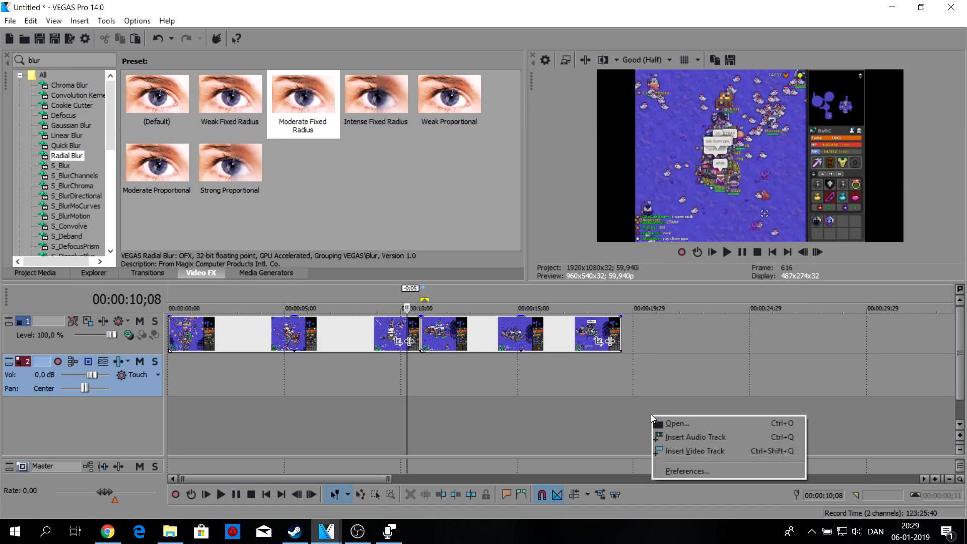
left_click(693, 449)
mouse_move(46, 333)
left_mouse_down()
mouse_move(54, 388)
mouse_move(49, 325)
left_mouse_up()
left_click_drag(441, 380, 441, 339)
Place the playhead at 00:00:10;23 and move the second clip's start to it, overlapping the end of the first clip
scroll(537, 345, "up", 4)
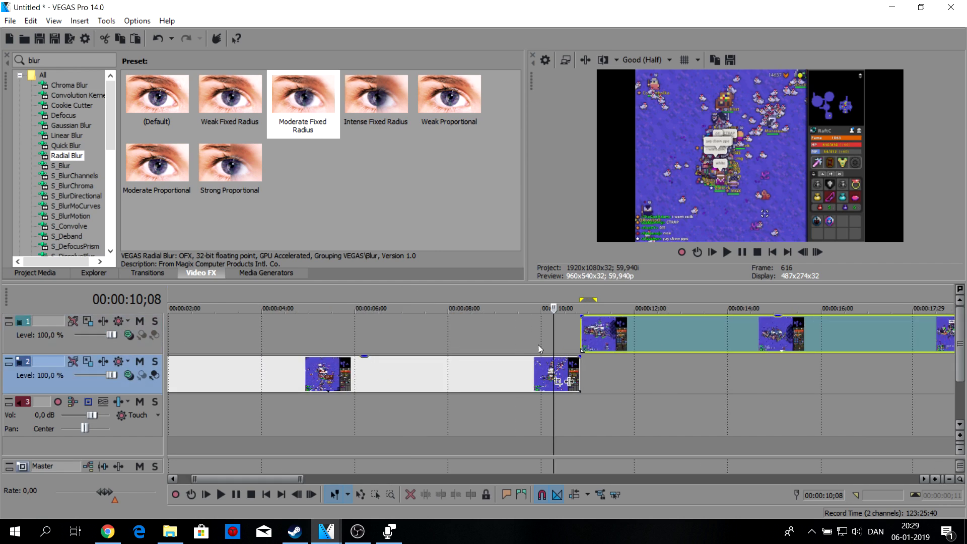
left_click(572, 331)
scroll(674, 347, "up", 2)
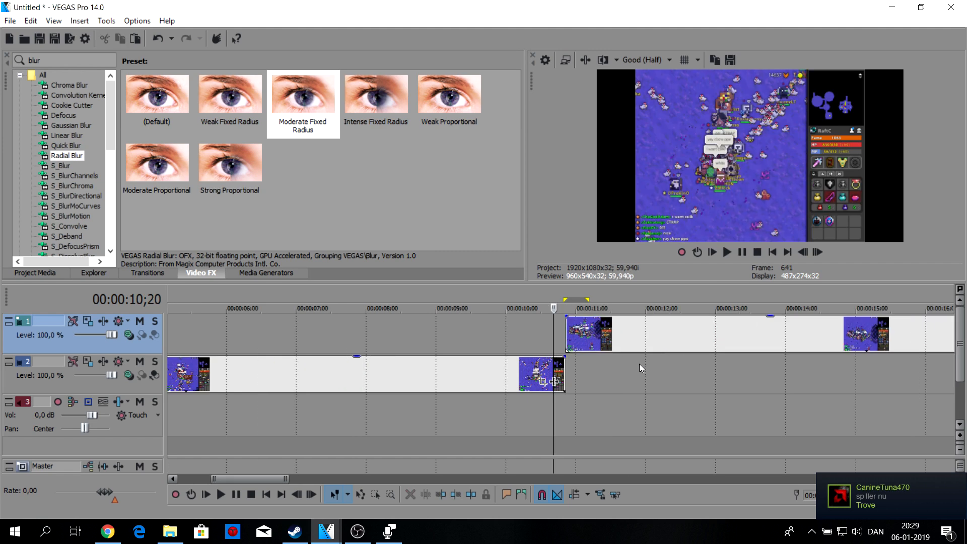
scroll(624, 362, "up", 1)
left_click(542, 337)
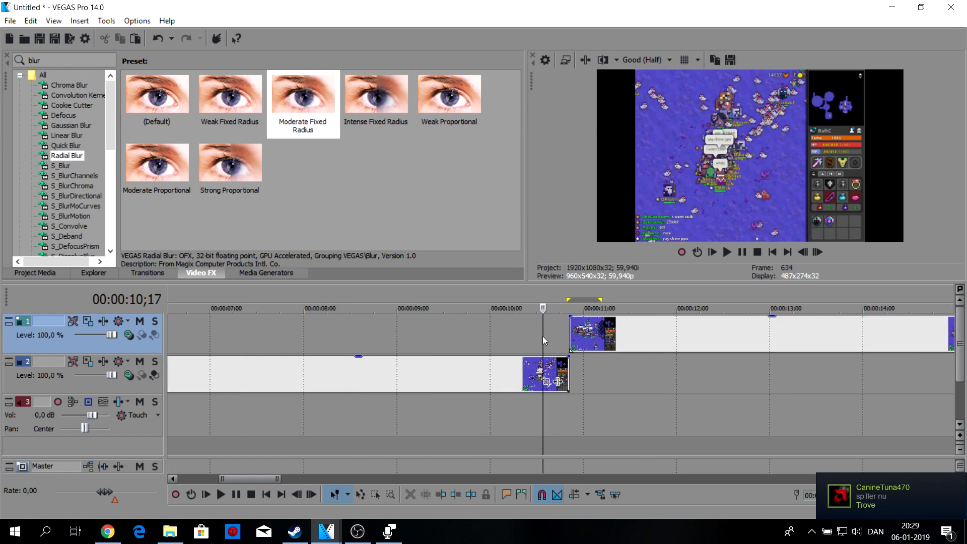
left_click(817, 252)
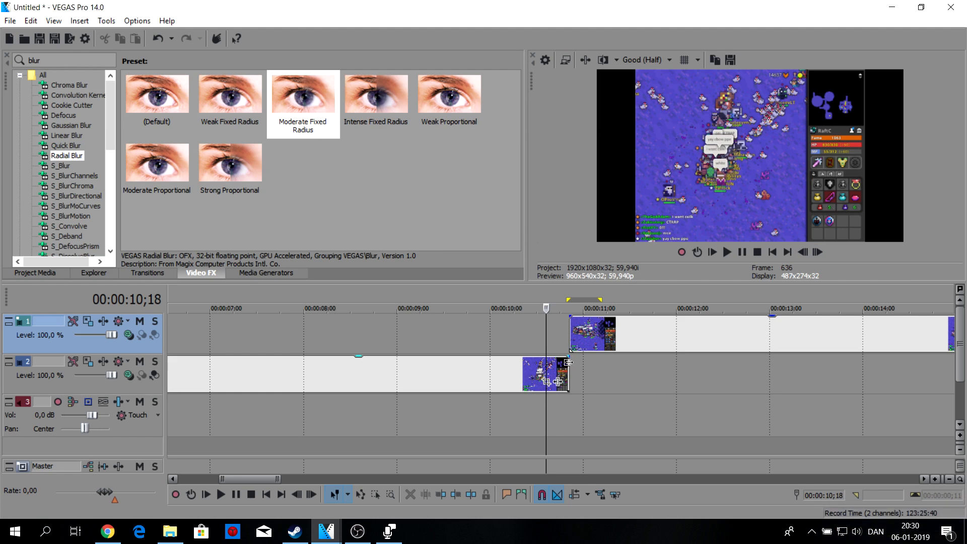
left_click(566, 363)
left_click(803, 252)
left_click(803, 252)
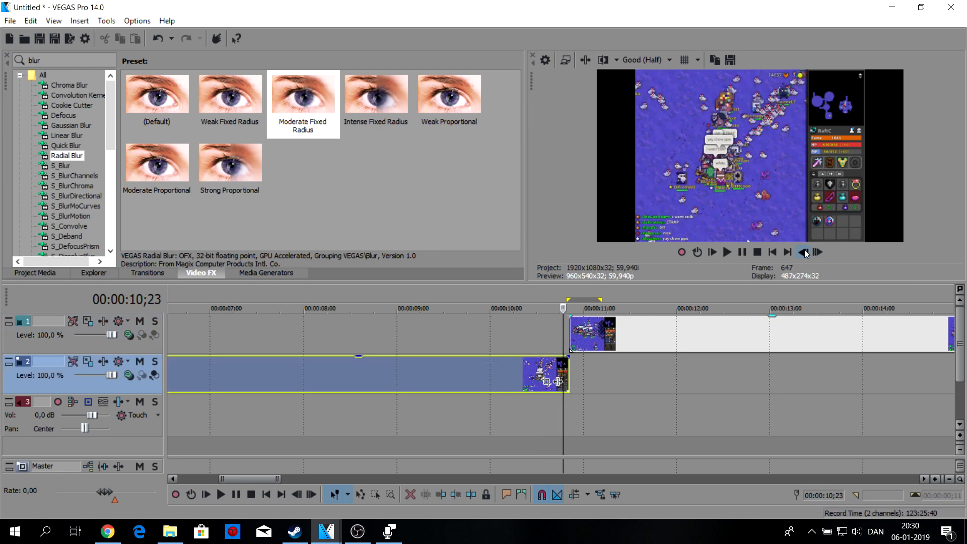
scroll(606, 358, "up", 2)
left_click_drag(610, 333, 594, 333)
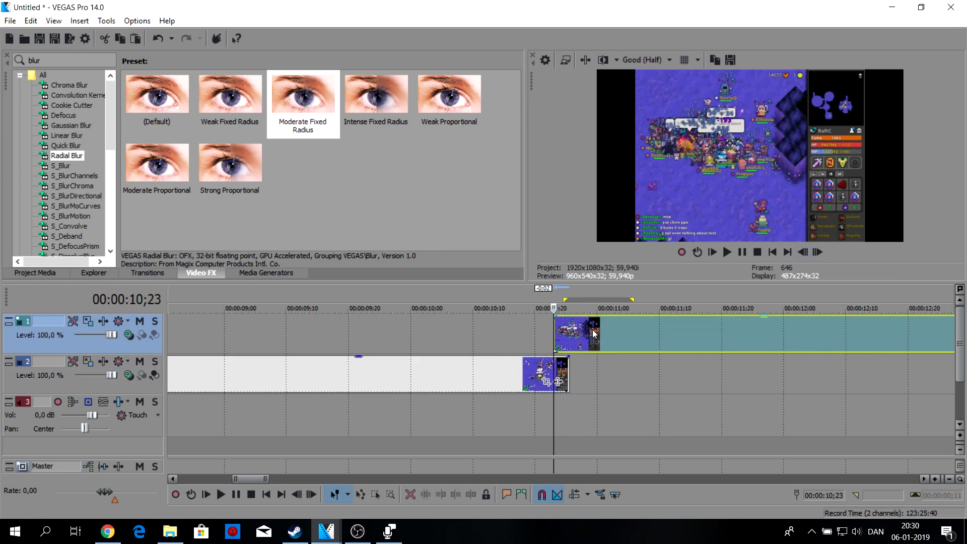
Open the second clip's Pan/Crop settings and shift the crop frame horizontally off the image to X Center -504 at the first keyframe
scroll(553, 329, "down", 6)
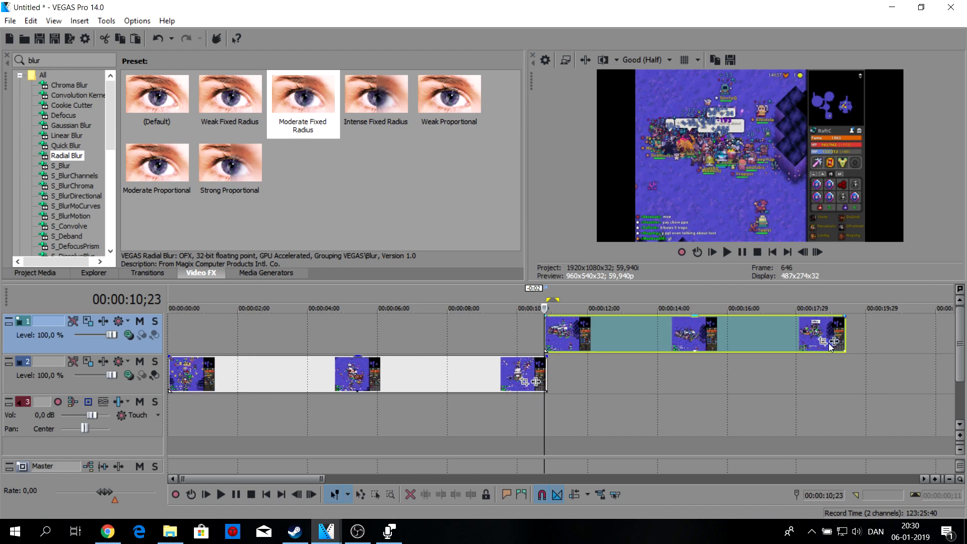
left_click(829, 343)
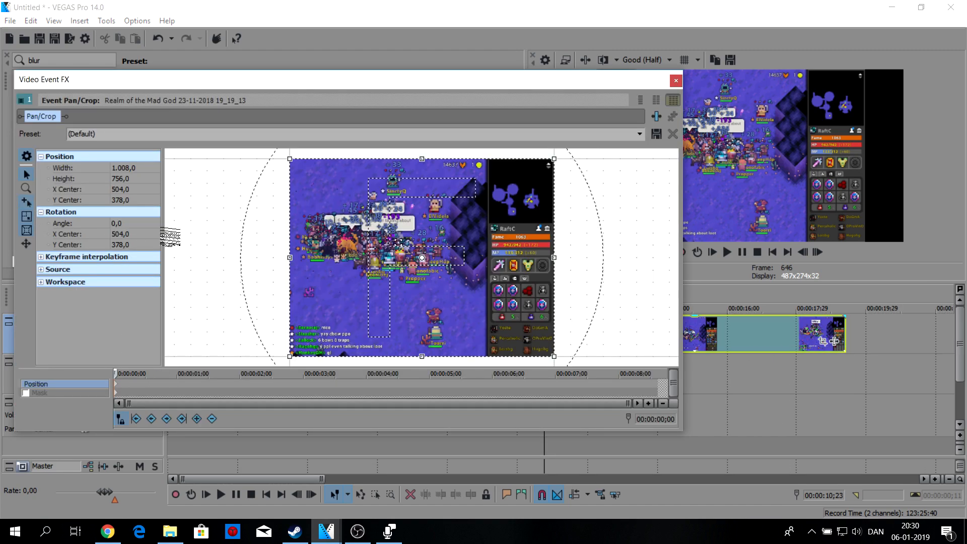
scroll(412, 265, "down", 2)
left_click_drag(464, 262, 288, 255)
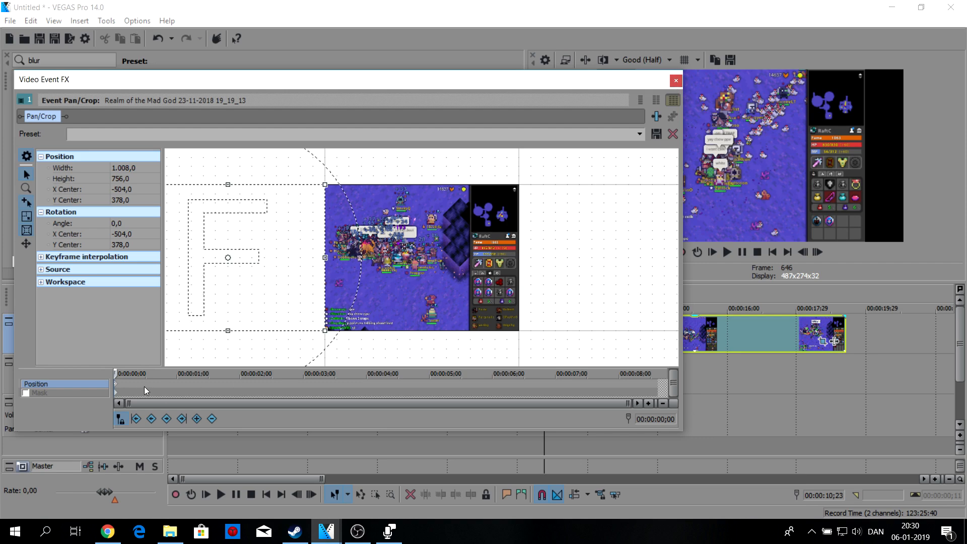
Restore the crop frame to its default position in a Pan/Crop keyframe at 00:00:00;02 and close the settings
scroll(171, 392, "up", 3)
left_click_drag(557, 79, 245, 109)
scroll(581, 379, "up", 2)
left_click_drag(274, 117, 632, 88)
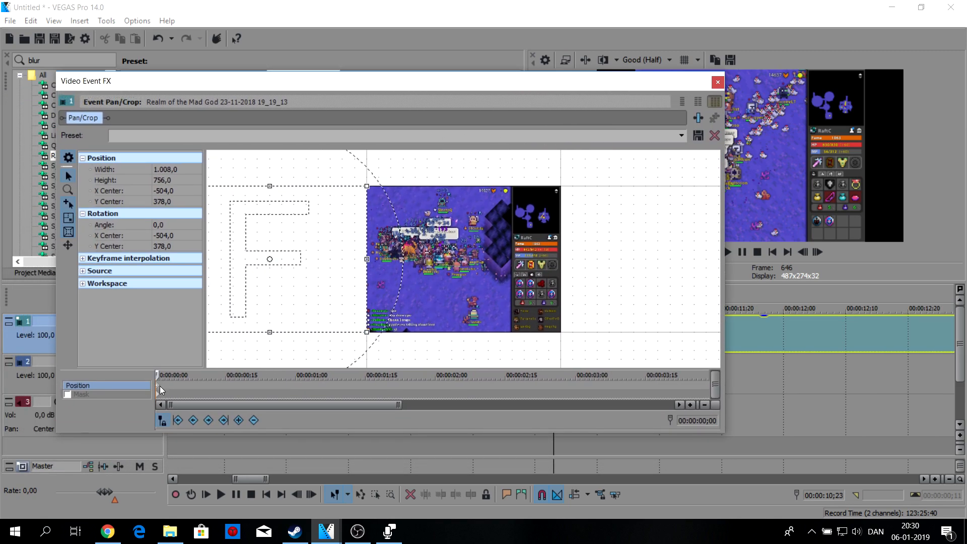
key("Right")
key("Right")
key("Right")
key("Right")
right_click(430, 233)
left_click(445, 240)
scroll(181, 389, "up", 2)
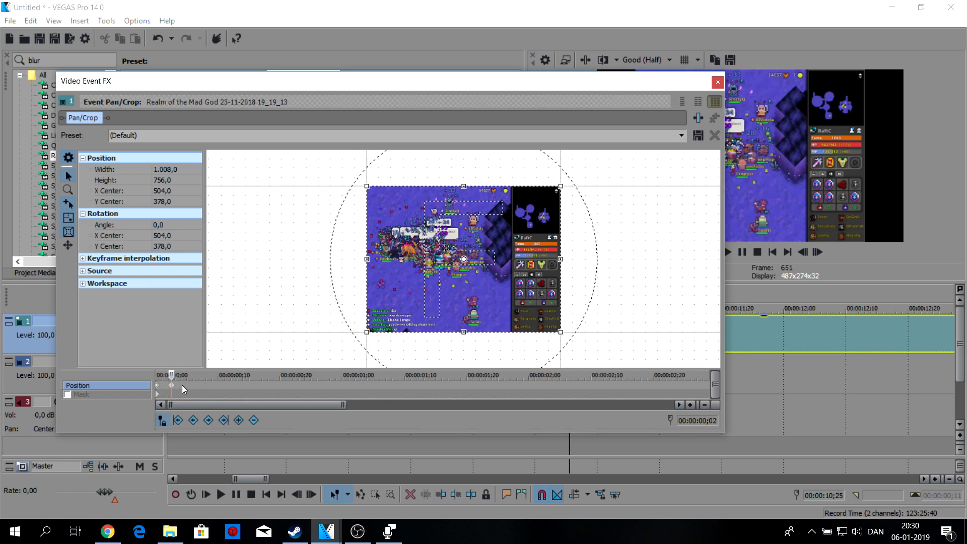
left_click(717, 82)
Play the slide-in transition from 00:00:10;22, just before the second clip starts
left_click(547, 330)
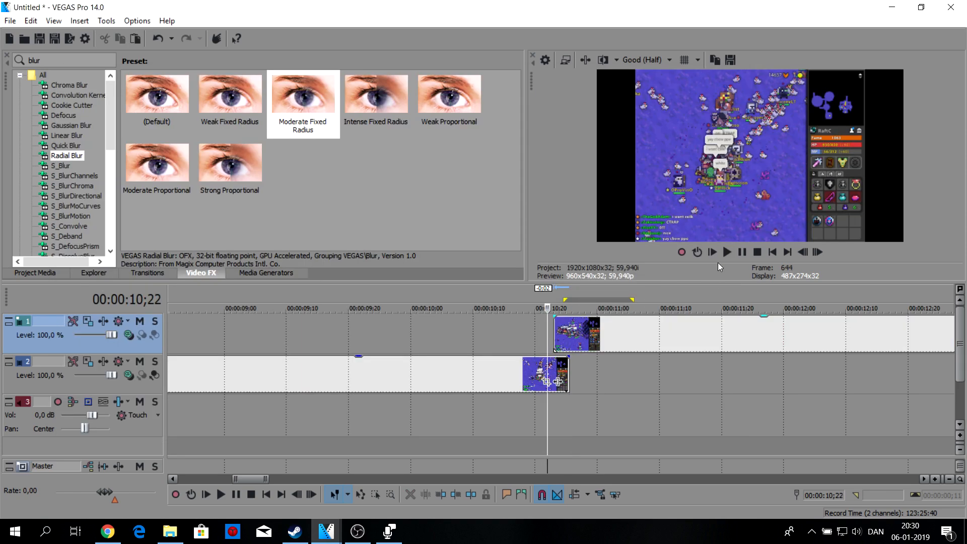
left_click(728, 256)
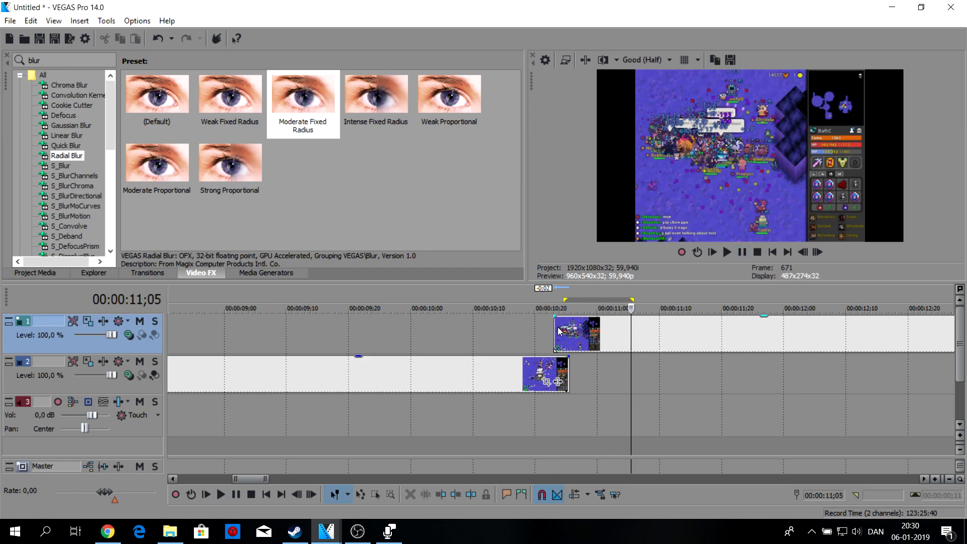
left_click(590, 337)
key("space")
Search the video effects for "line" and apply Linear Blur's Horizontal Medium preset to the second clip
scroll(590, 337, "down", 2)
scroll(590, 336, "down", 1)
left_click_drag(48, 61, 2, 59)
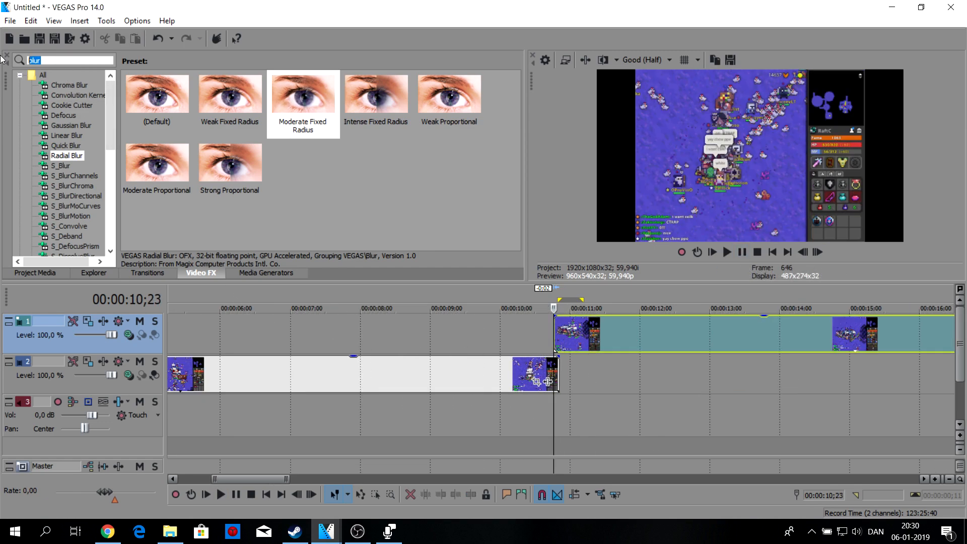
type("line")
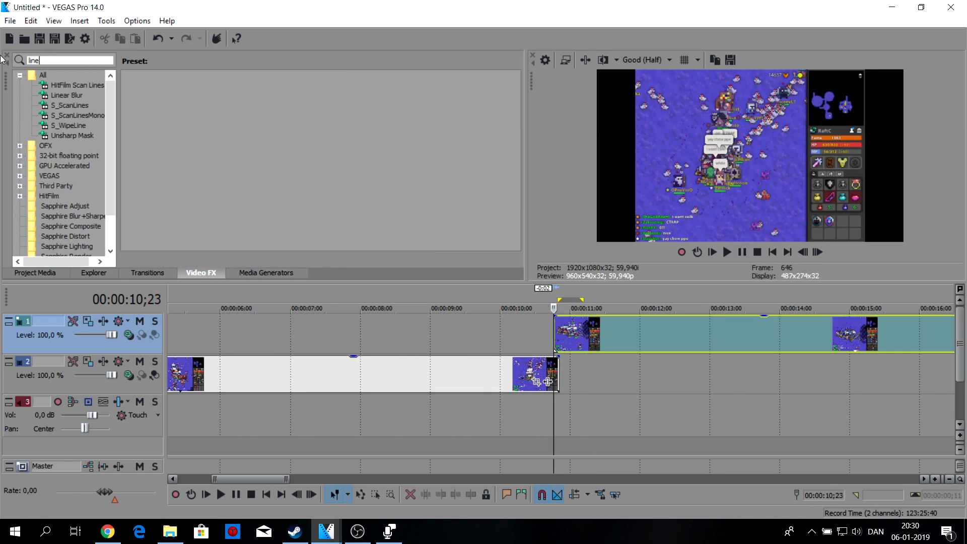
left_click(68, 97)
left_click_drag(395, 100, 577, 336)
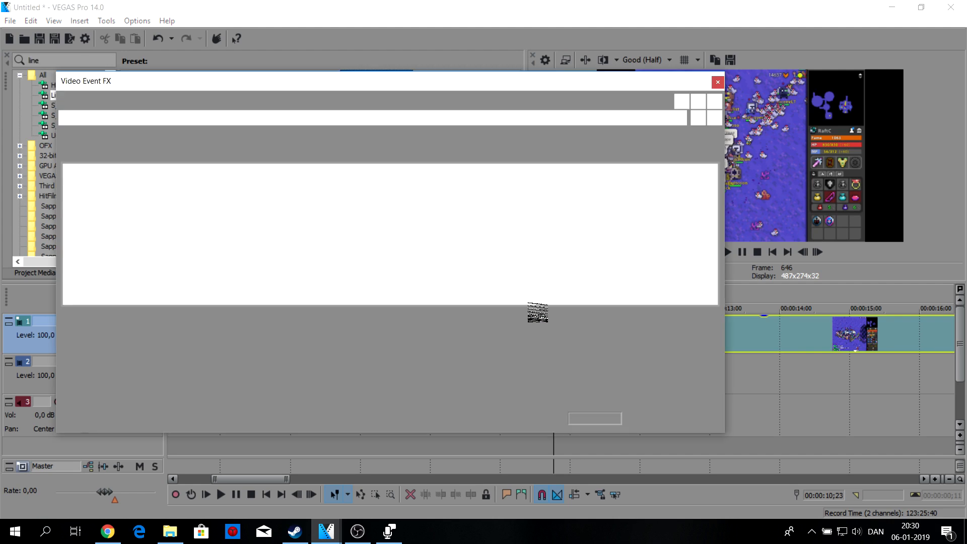
Animate the Linear Blur Amount, lowering it to its minimum at 00:00:00;02, and close the effect settings
left_click(566, 174)
left_click(191, 339)
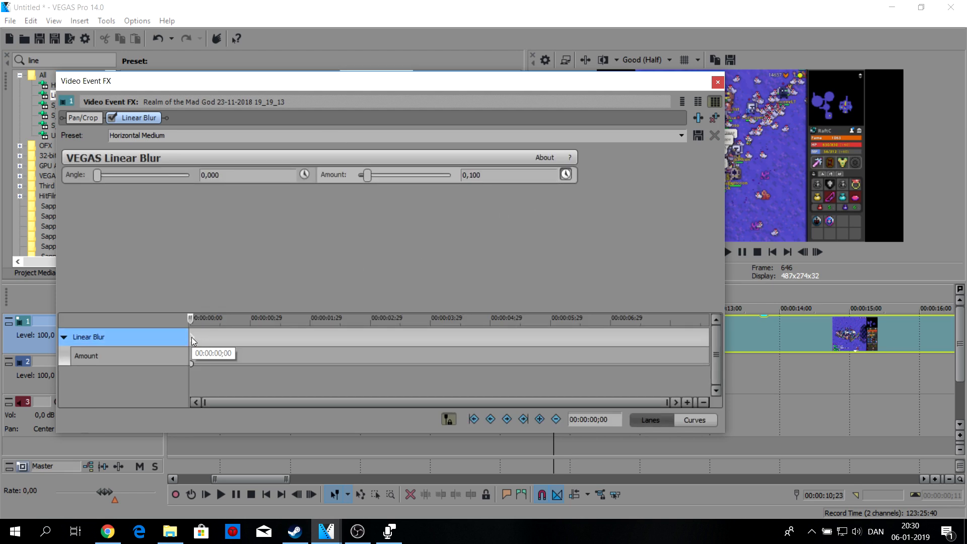
left_click(193, 341)
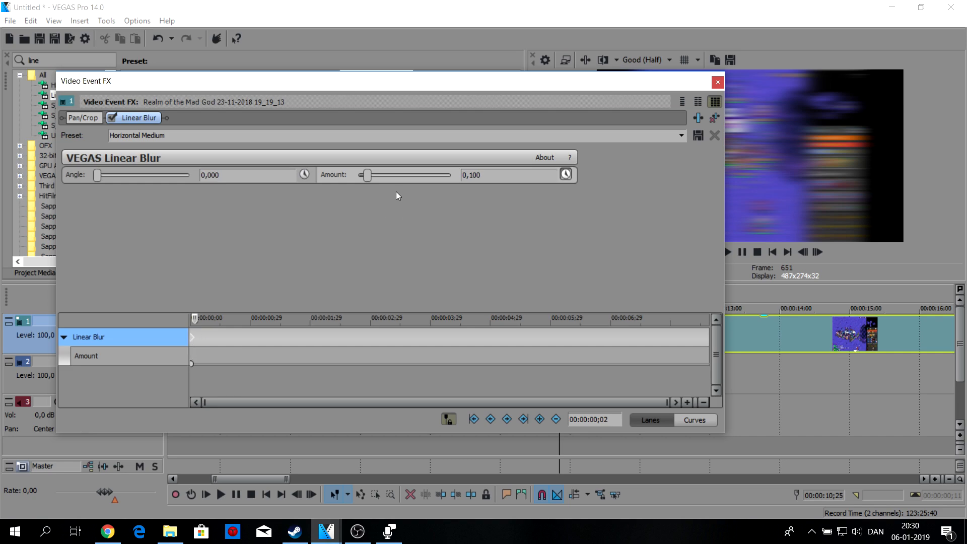
left_click_drag(381, 176, 360, 175)
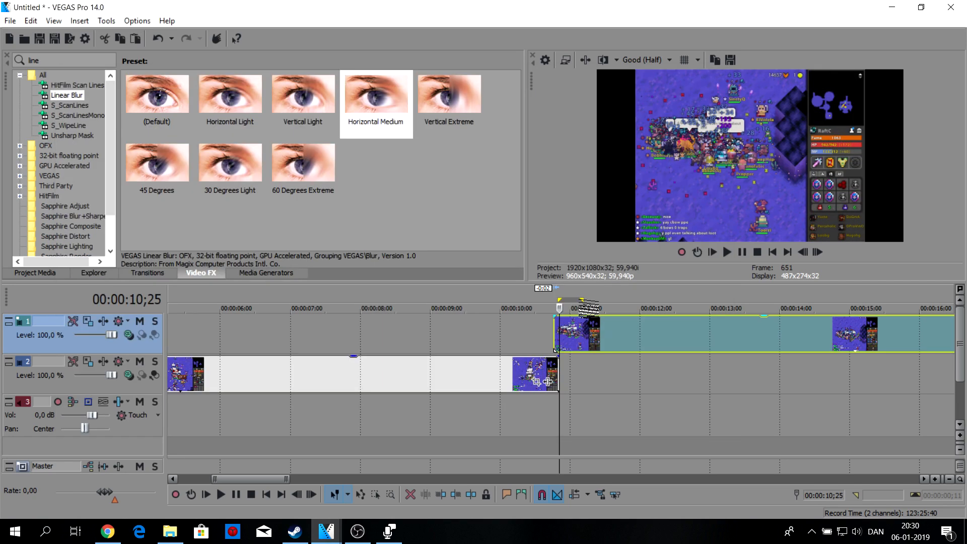
Play the blurred slide-in transition from 00:00:10;20, a few frames before the second clip starts
left_click(718, 82)
left_click_drag(548, 327, 591, 366)
scroll(593, 366, "up", 1)
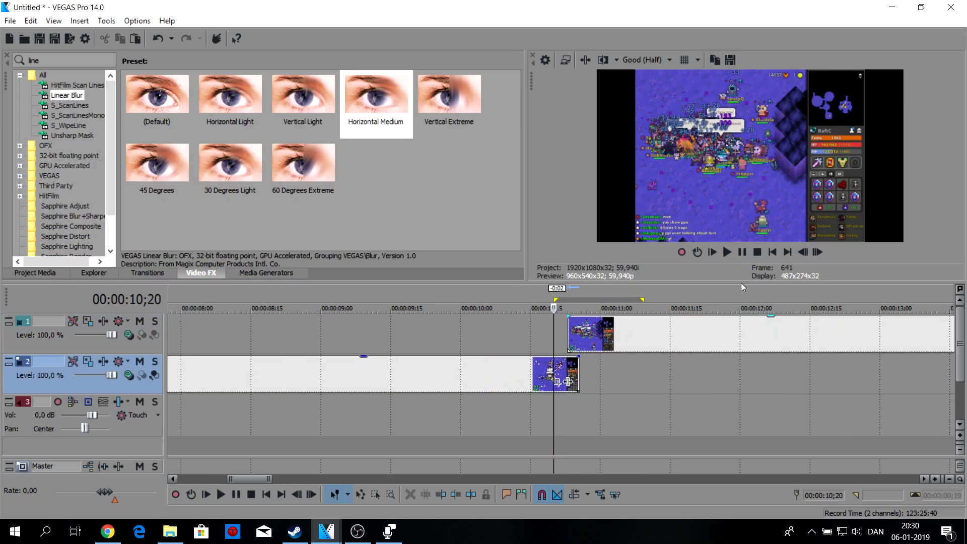
left_click(727, 253)
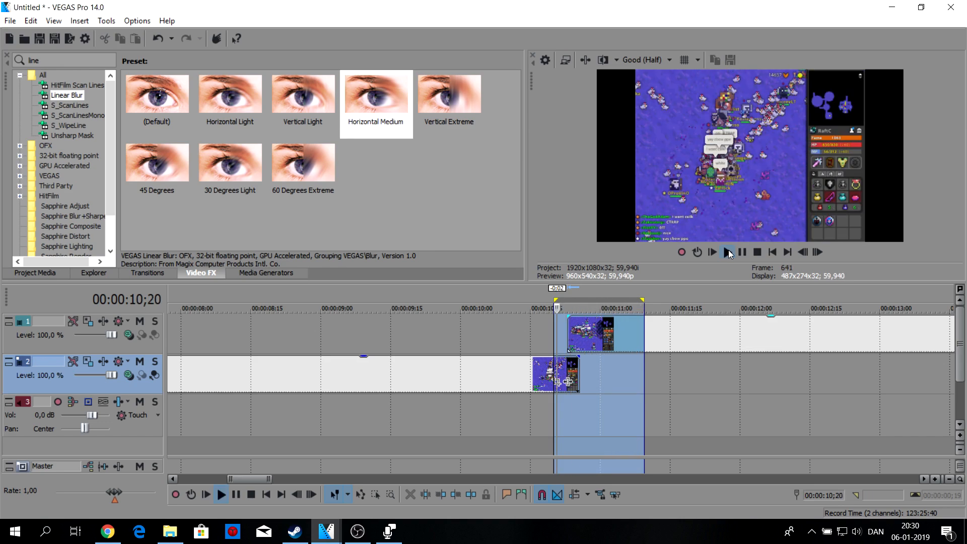
Split the first clip on track 2 at 00:00:10;23, exactly where the second clip on track 1 begins
left_click(581, 349)
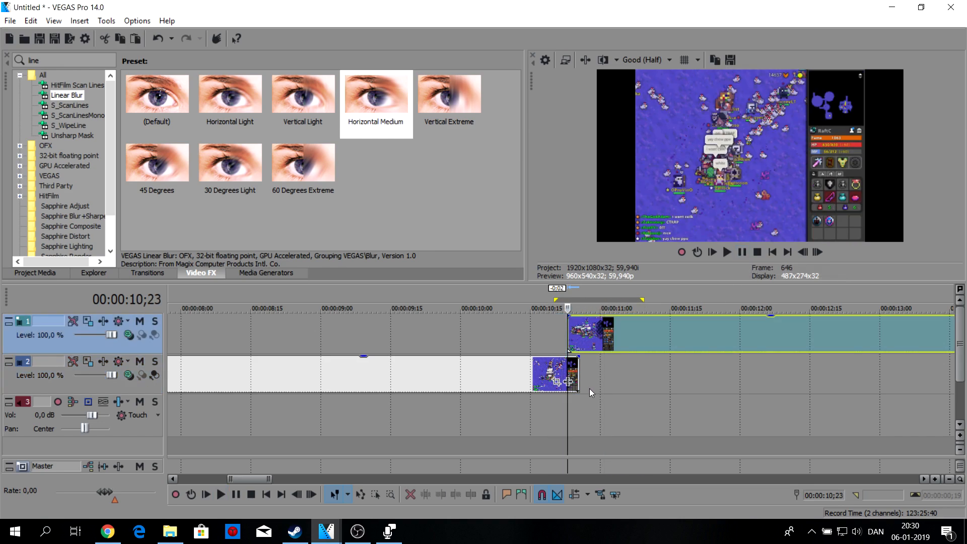
left_click(570, 373)
scroll(571, 378, "up", 1)
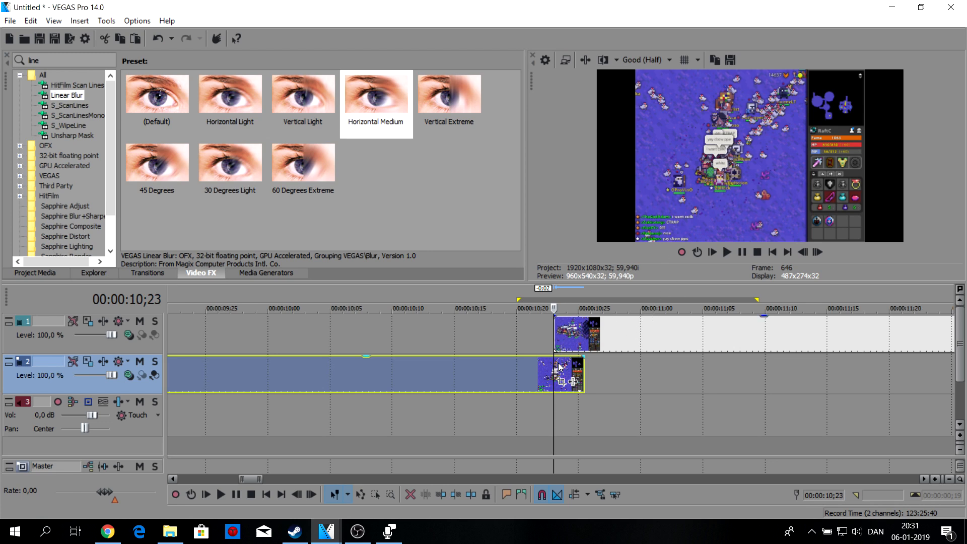
scroll(597, 386, "up", 3)
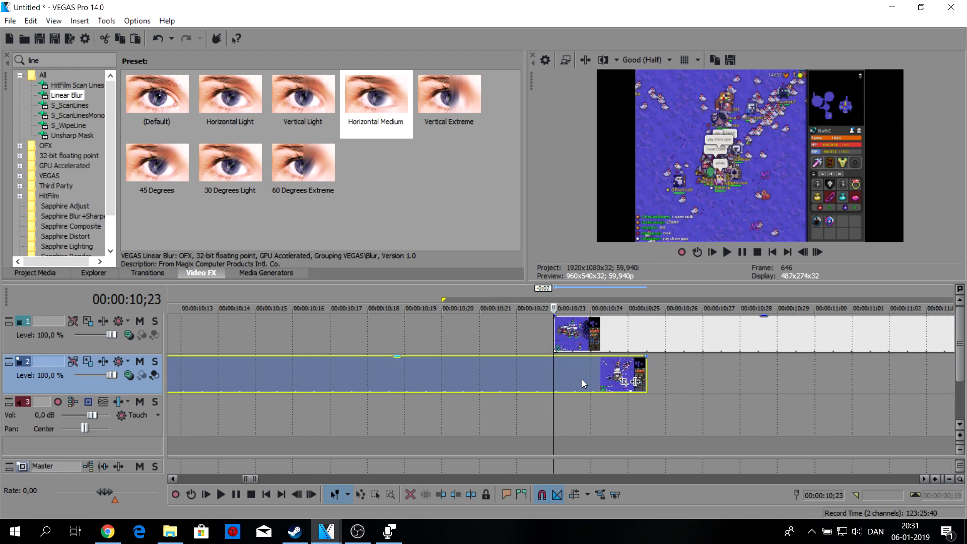
key("s")
scroll(556, 372, "down", 2)
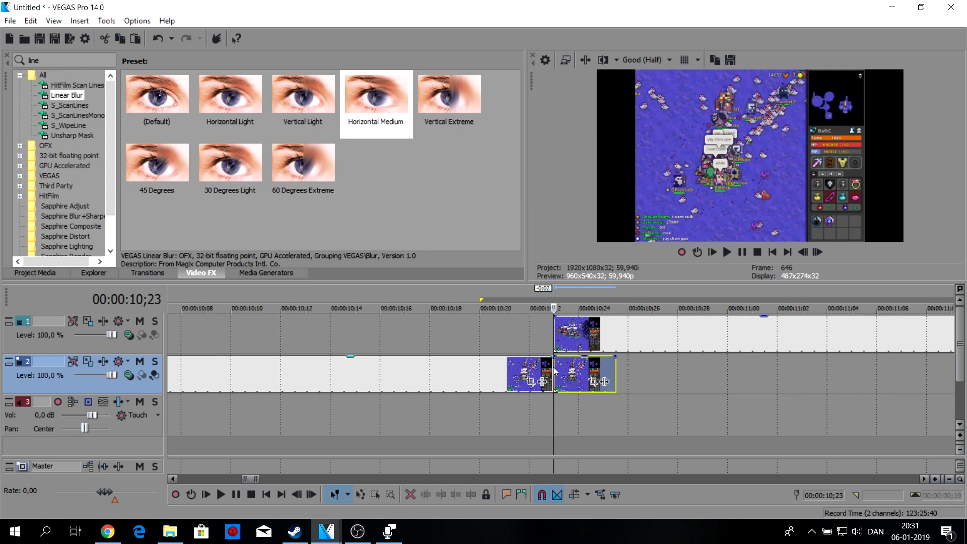
left_click_drag(578, 373, 546, 369)
left_click(549, 384)
scroll(573, 388, "down", 2)
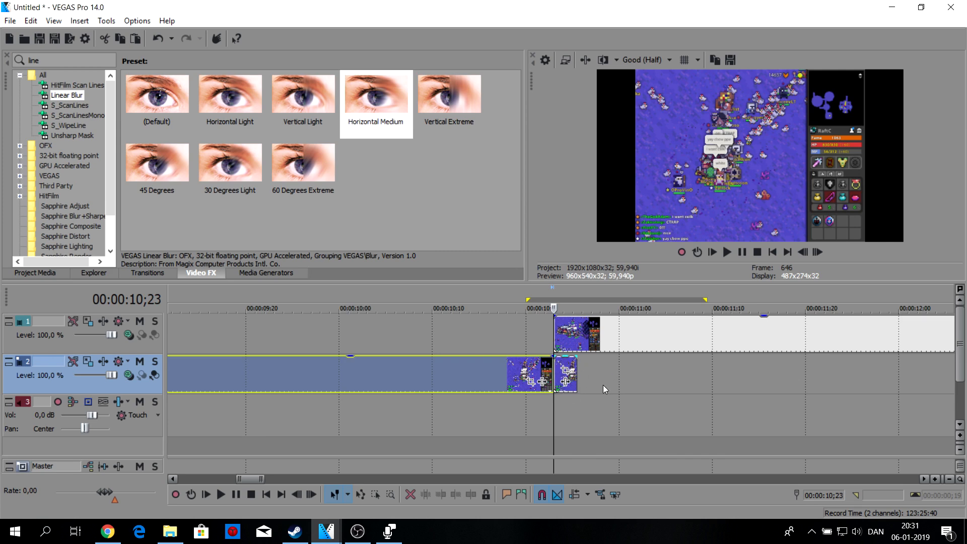
scroll(604, 389, "down", 2)
left_click(321, 325)
left_click(550, 364)
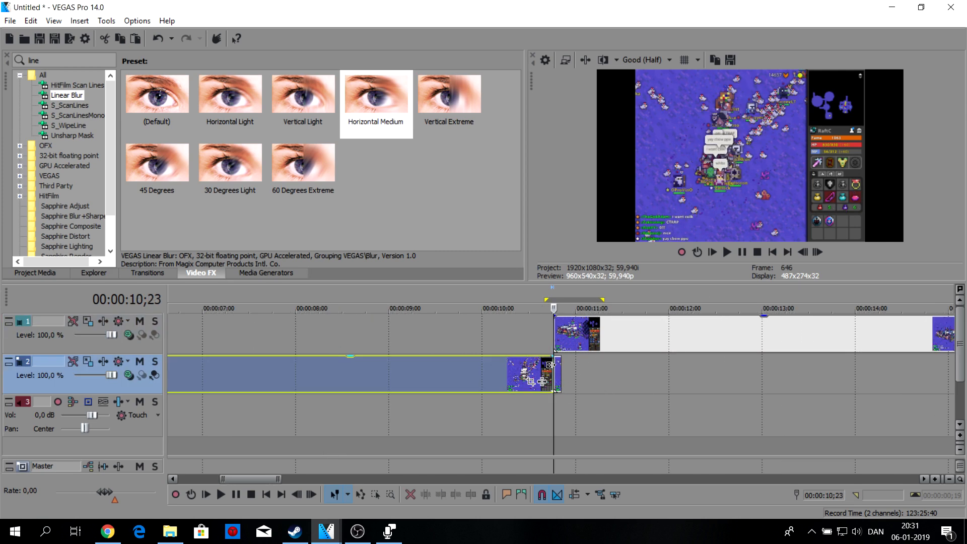
scroll(657, 412, "up", 4)
Shift the short split piece's crop frame leftwards in Pan/Crop at 00:00:00;02 and close the settings
left_click(579, 381)
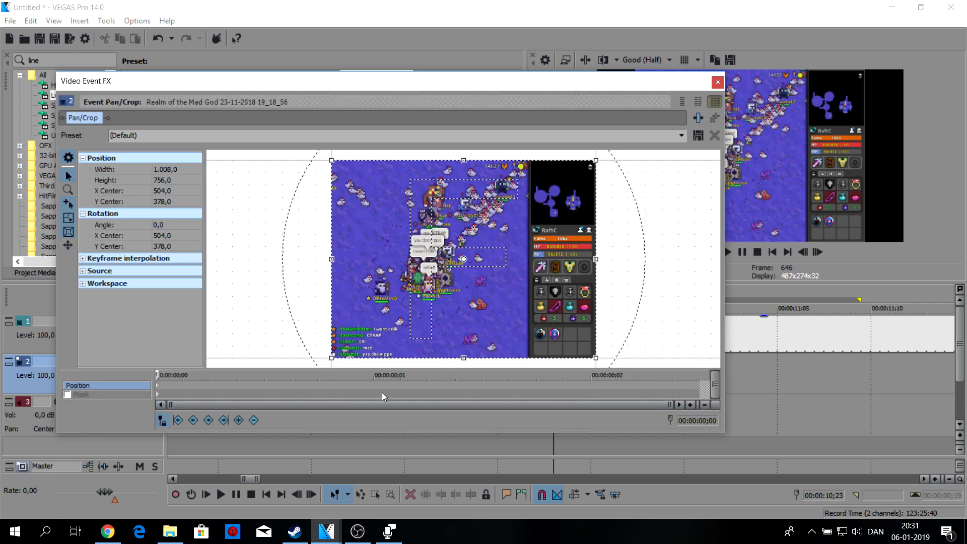
left_click(700, 391)
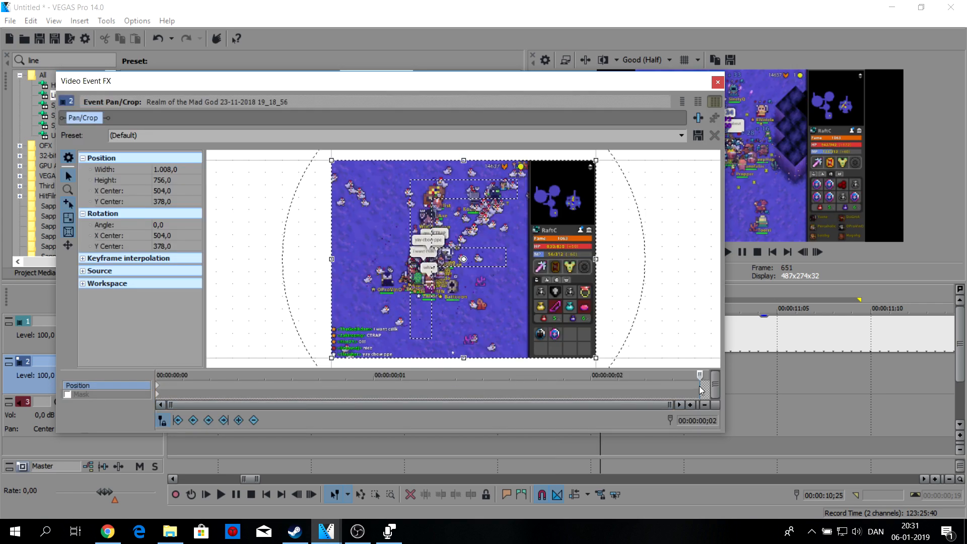
left_click_drag(611, 82, 625, 121)
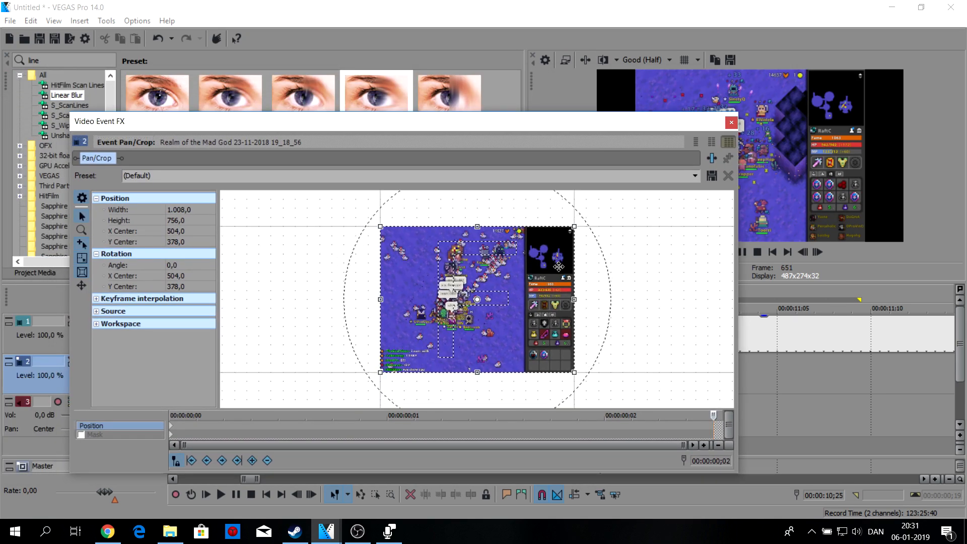
left_click_drag(557, 267, 297, 278)
left_click(731, 122)
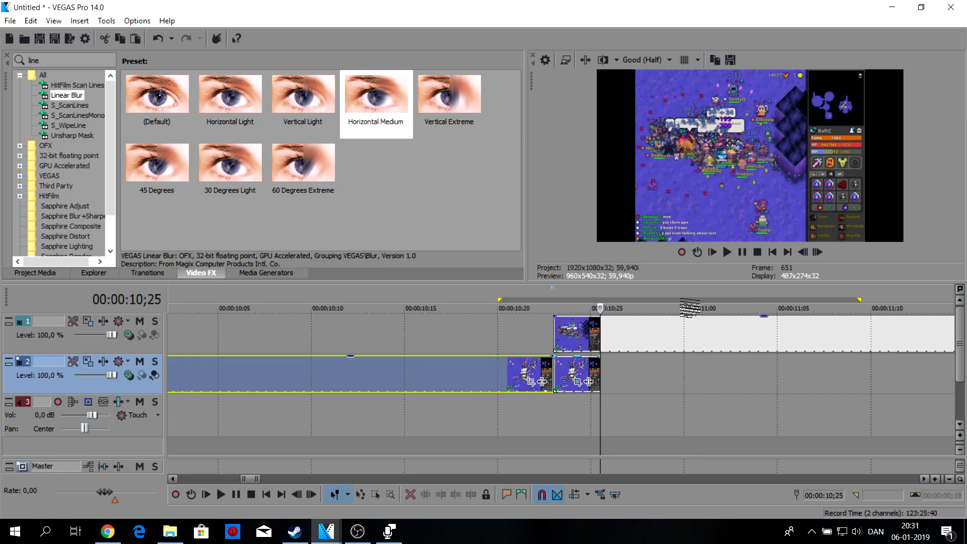
Reopen Pan/Crop for the short split piece, move its crop frame rightwards at 00:00:00;02, and close the settings
left_click(802, 252)
left_click(578, 381)
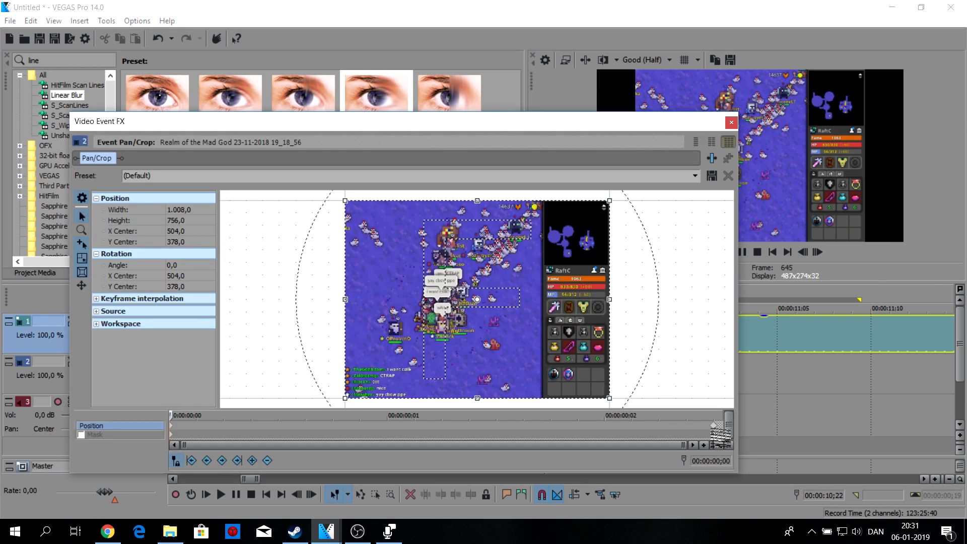
left_click_drag(365, 308, 719, 300)
left_click(732, 124)
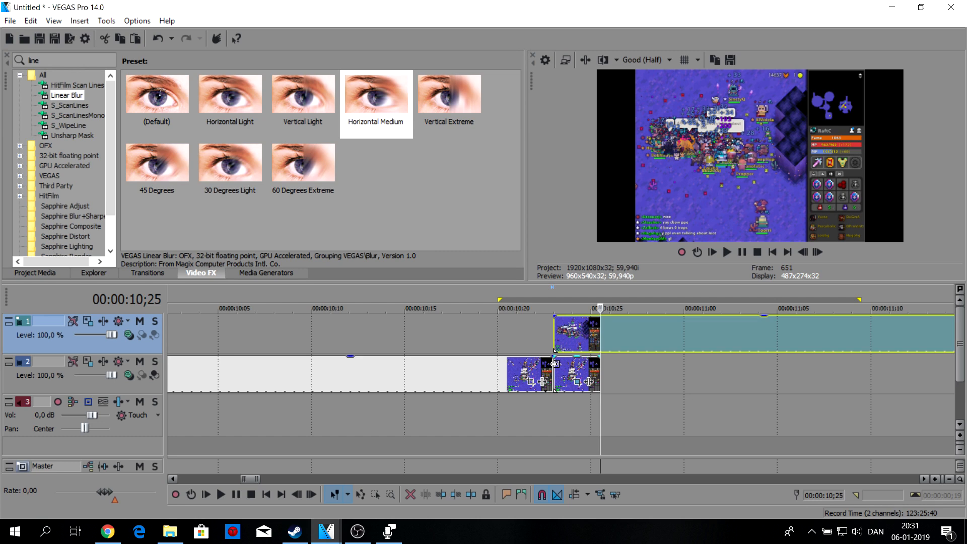
Apply Linear Blur's Horizontal Medium preset to the short split piece, animating Amount from 0,000 at its start to 0,100 at its end
left_click_drag(376, 96, 565, 383)
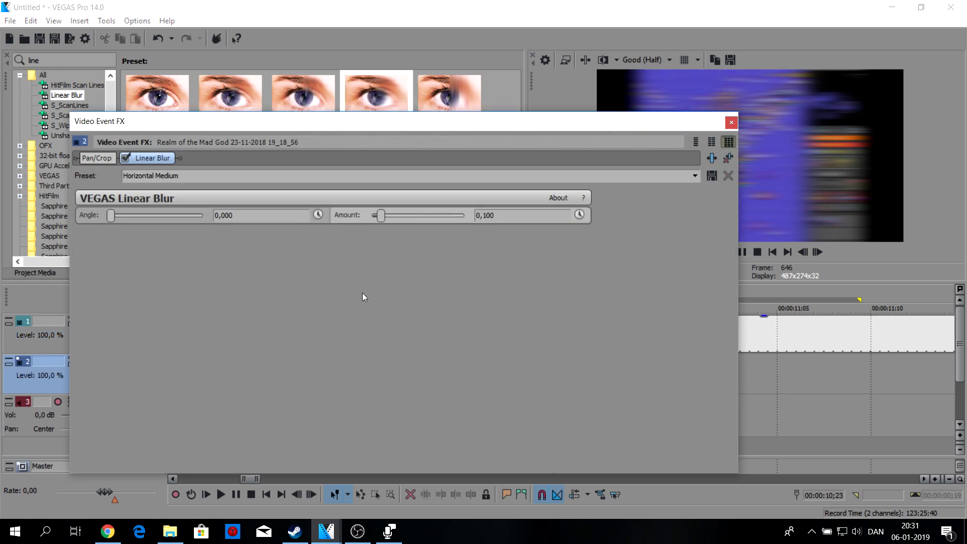
left_click(580, 214)
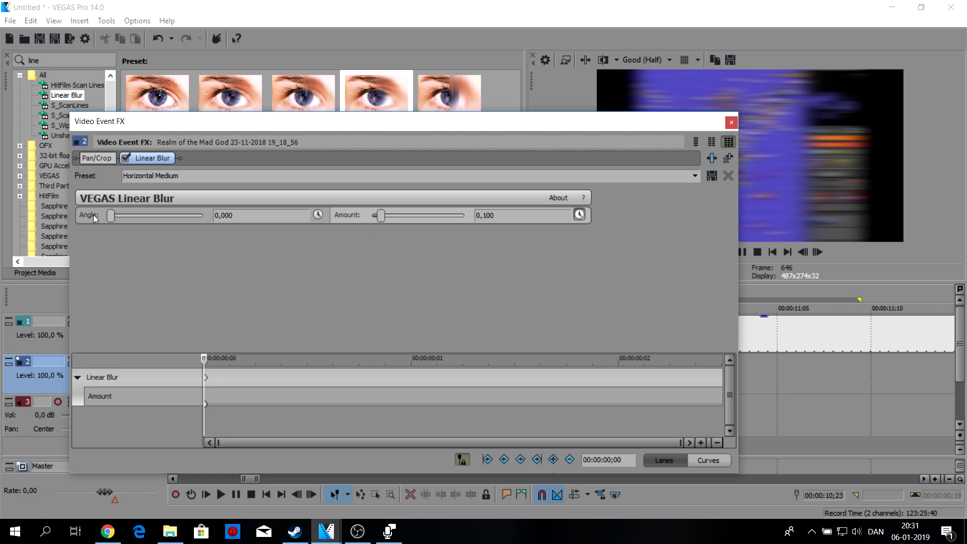
left_click_drag(205, 379, 388, 376)
left_click_drag(670, 378, 717, 376)
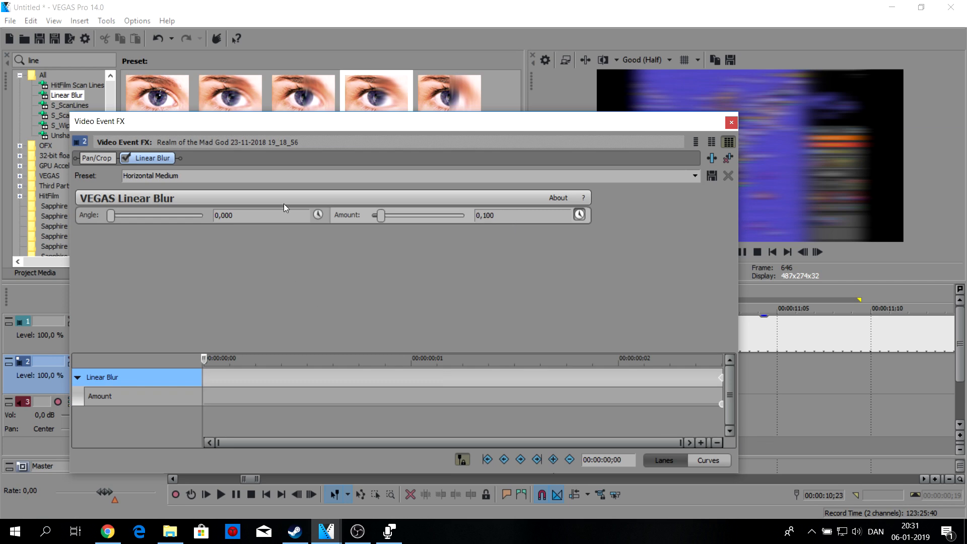
left_click_drag(384, 217, 127, 221)
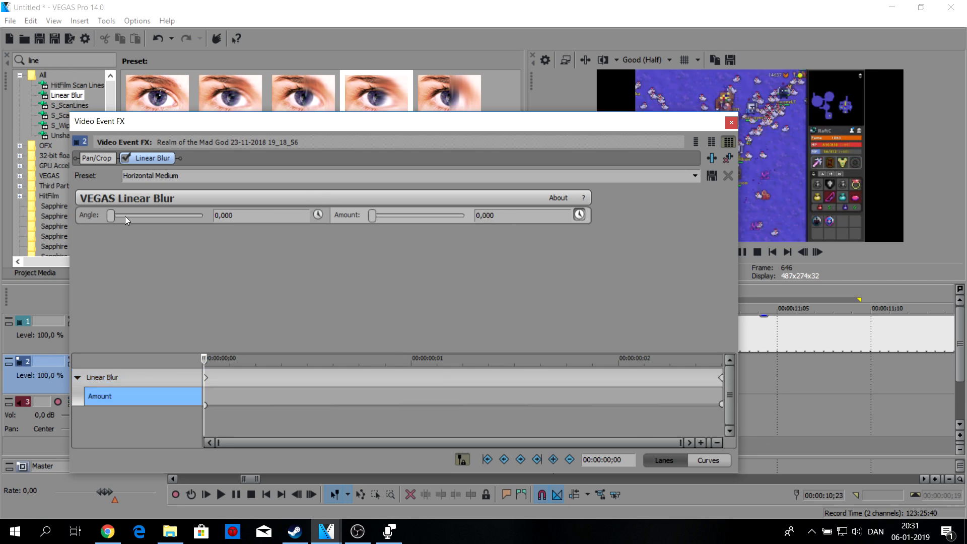
left_click(208, 377)
left_click(731, 122)
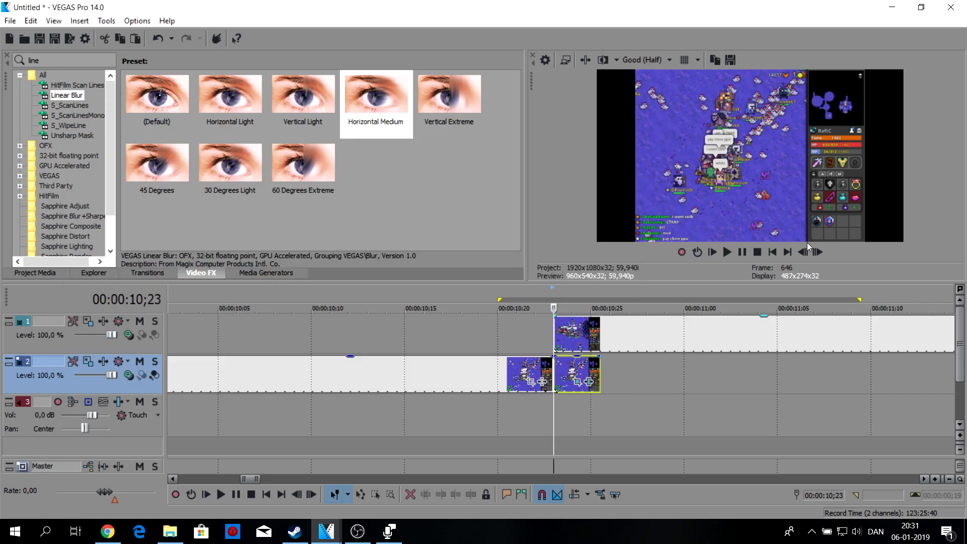
Step through the overlap frame by frame, then play the finished transition from 00:00:10;22
left_click(818, 253)
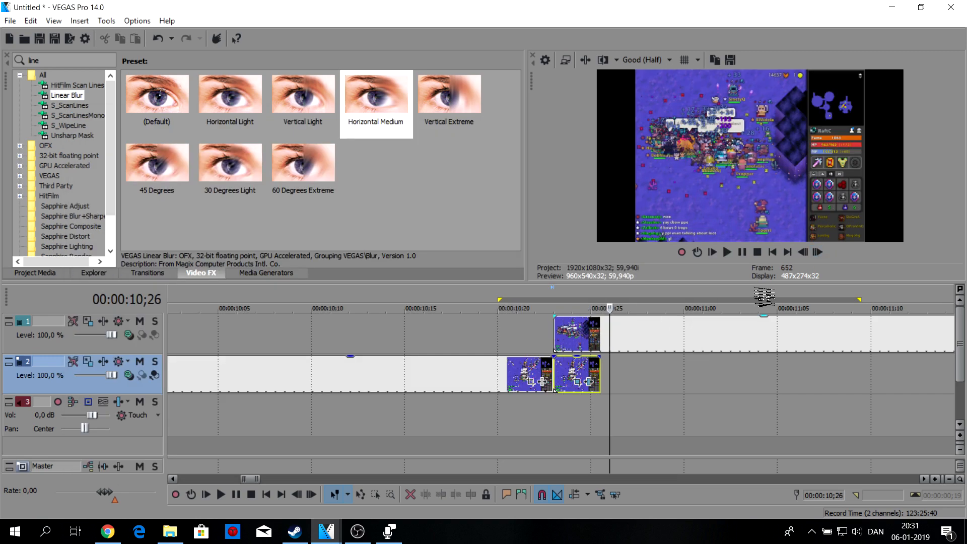
left_click_drag(536, 334, 650, 373)
left_click(728, 250)
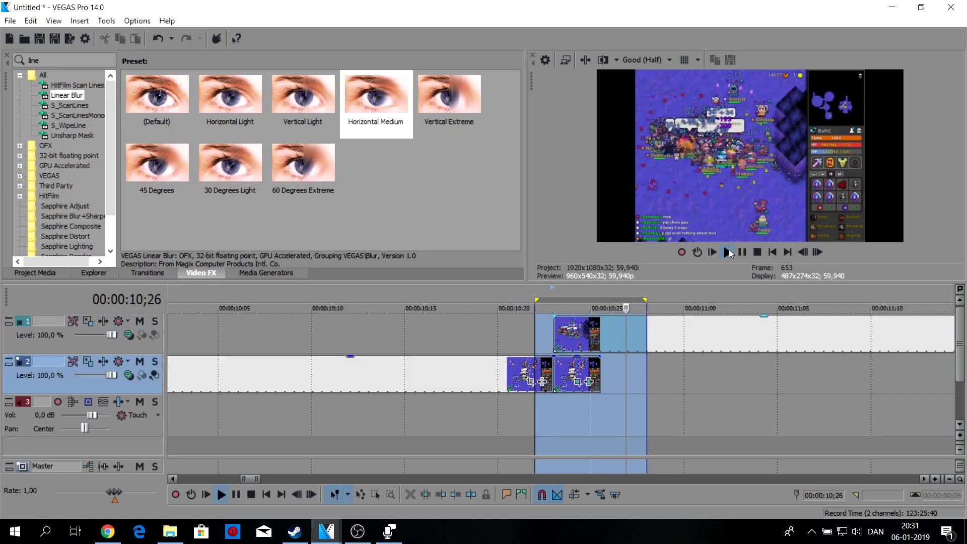
left_click(542, 336)
scroll(554, 342, "down", 5)
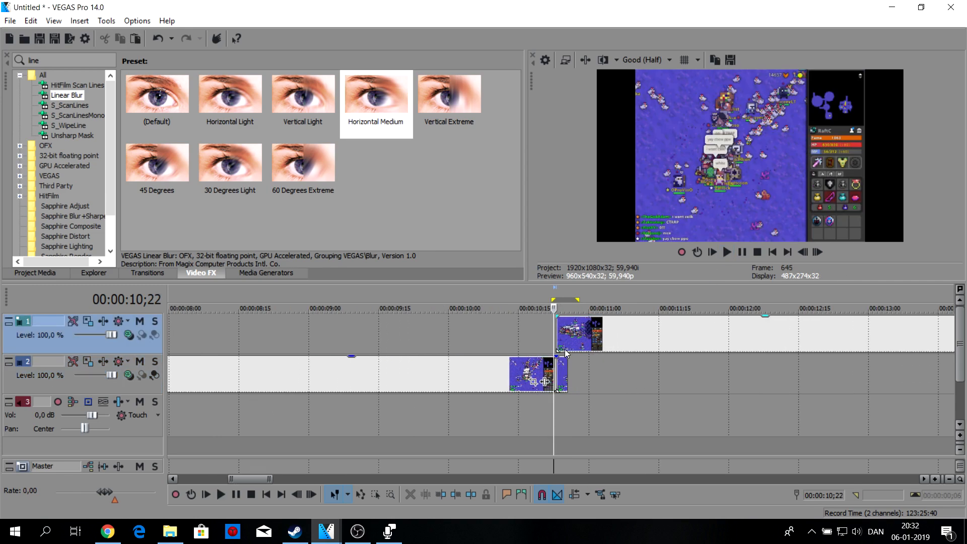
scroll(579, 358, "down", 3)
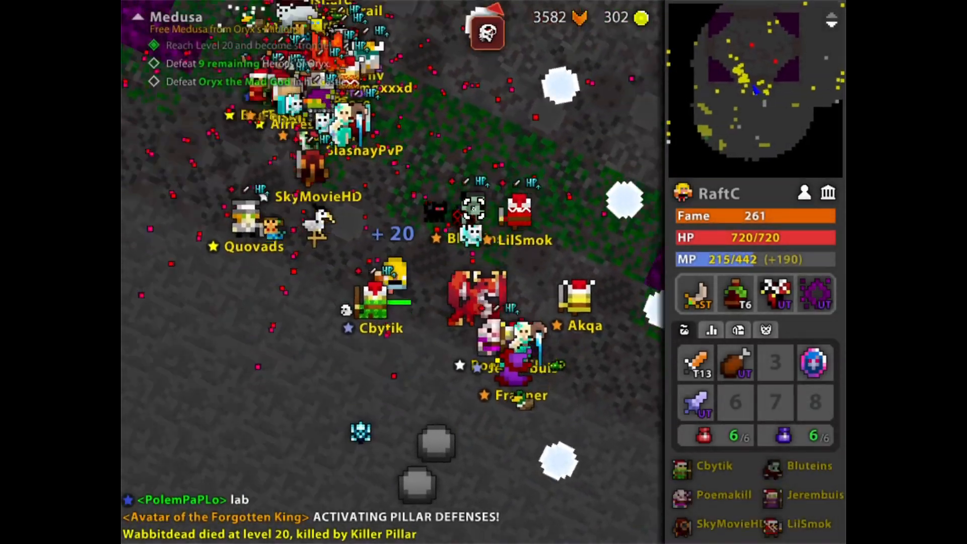
key("d")
key("w")
key("space")
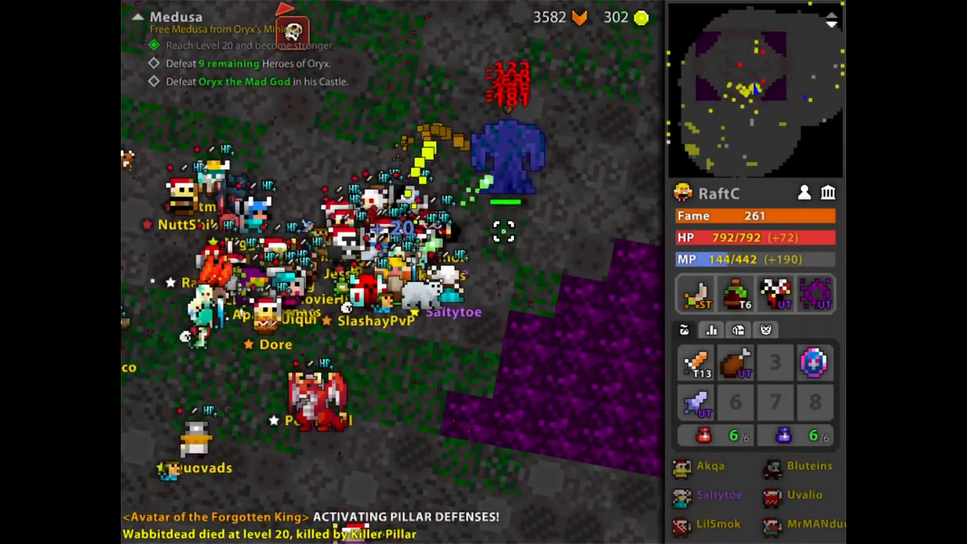
key("w")
key("w")
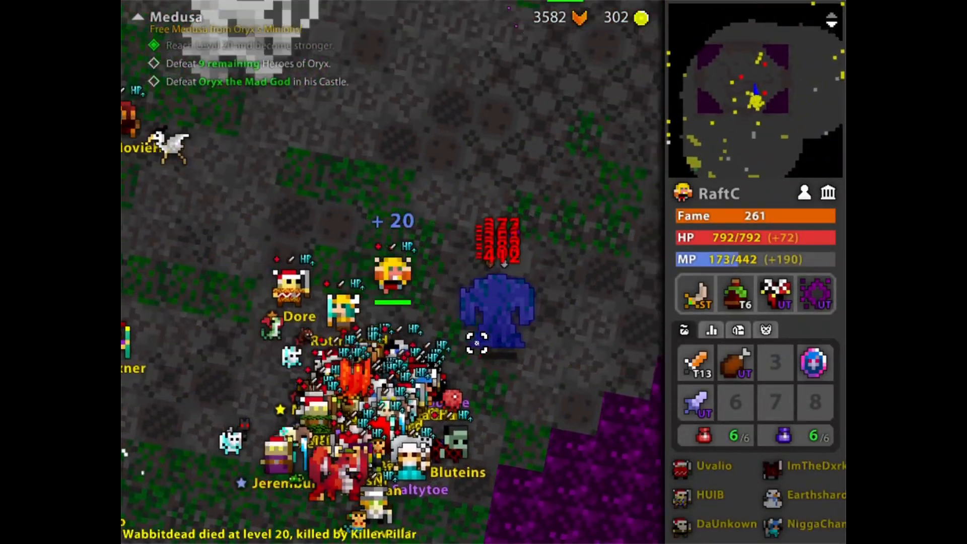
key("d")
key("q")
key("a")
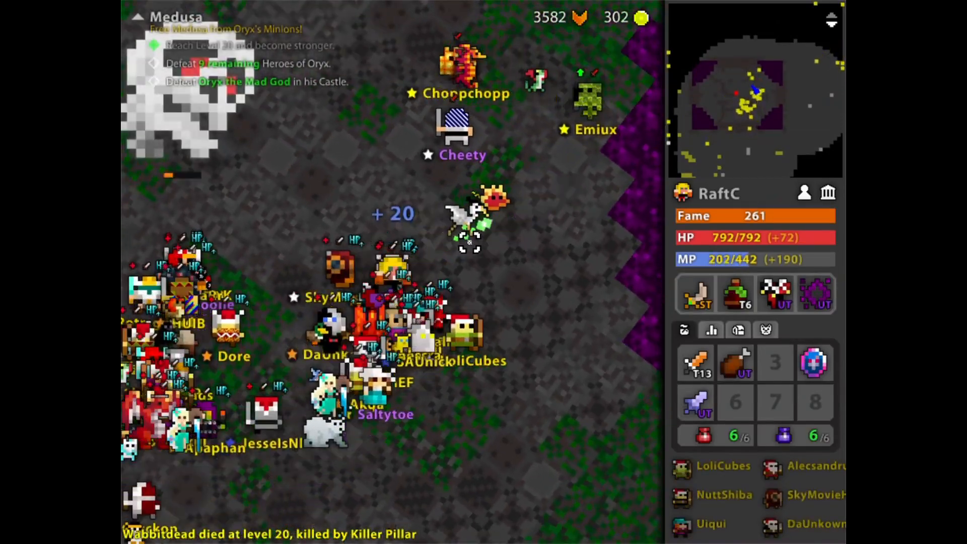
key("space")
key("space")
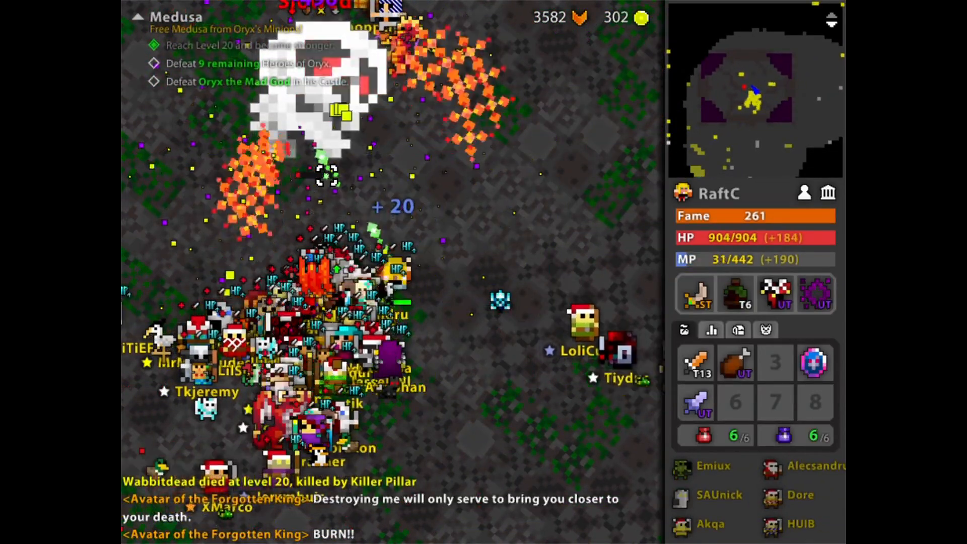
key("d")
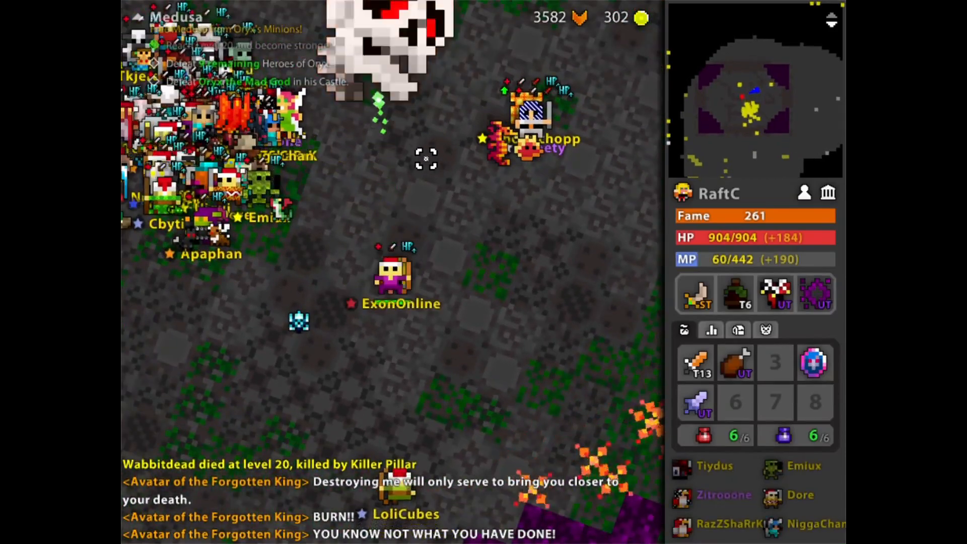
key("w")
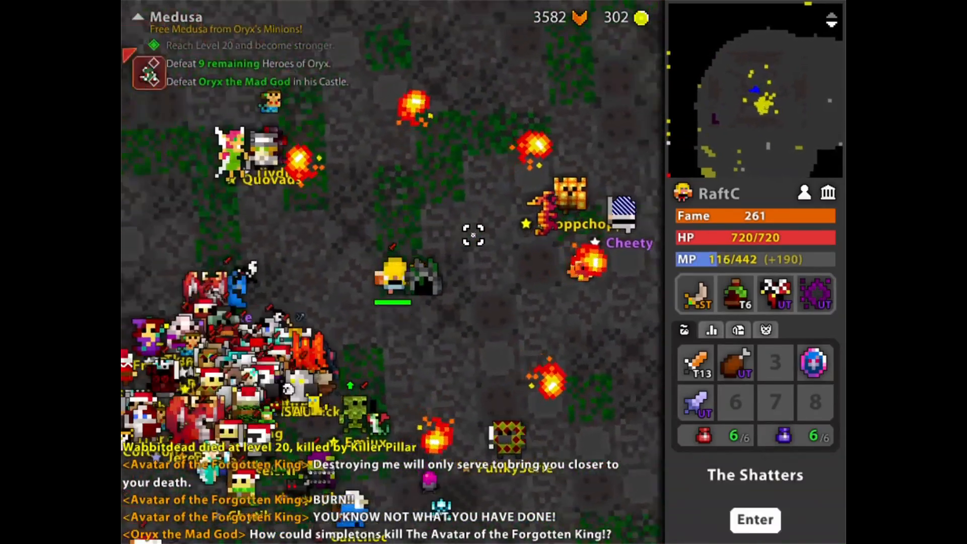
key("a")
key("s")
left_click(729, 527)
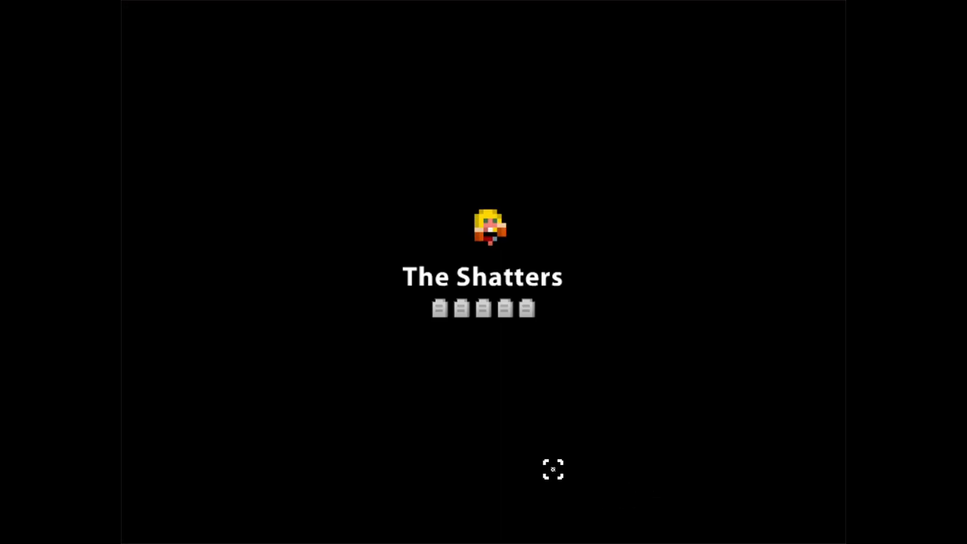
key("s")
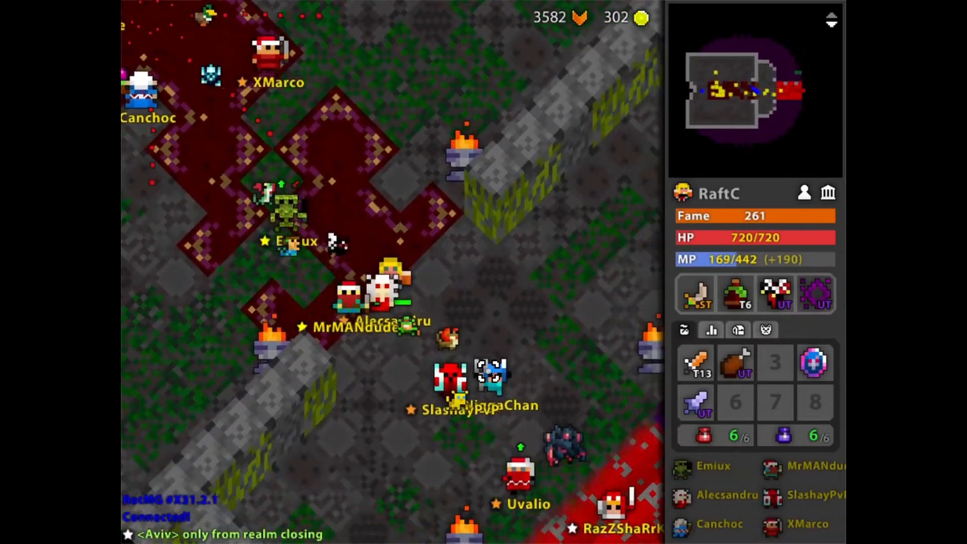
key("s")
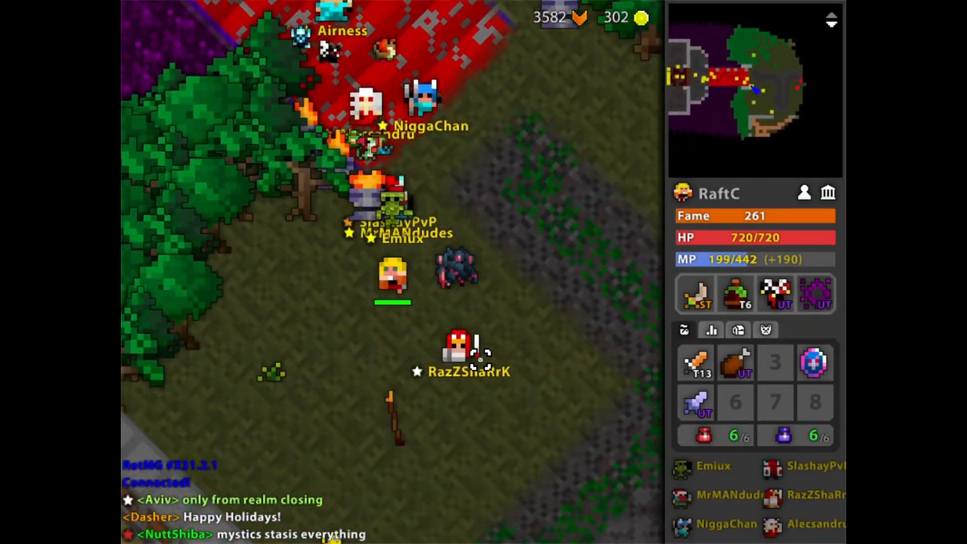
key("s")
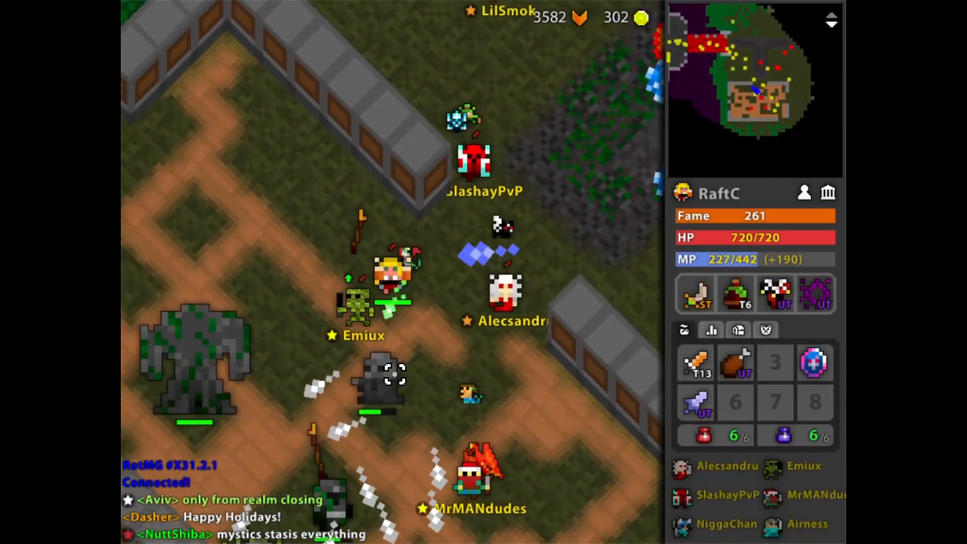
key("s")
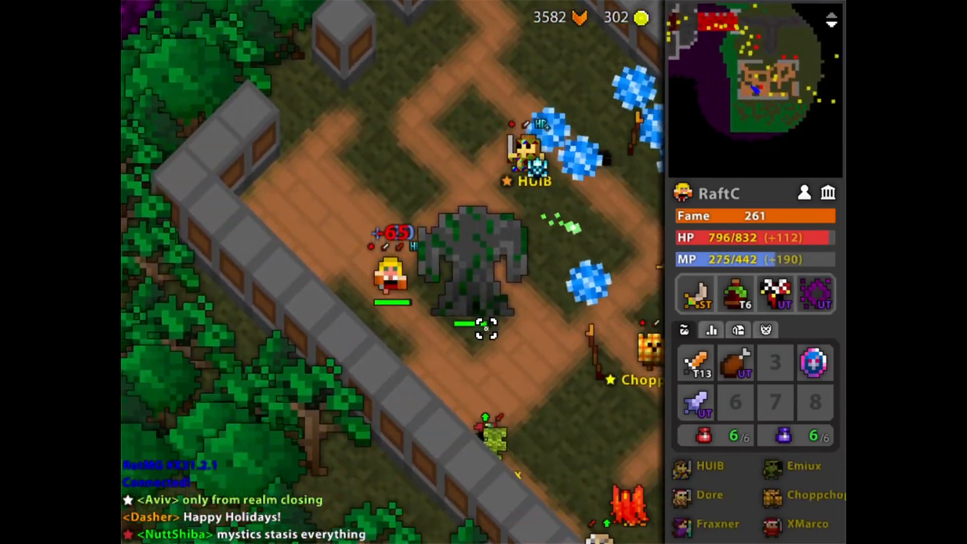
key("s")
key("d")
key("z")
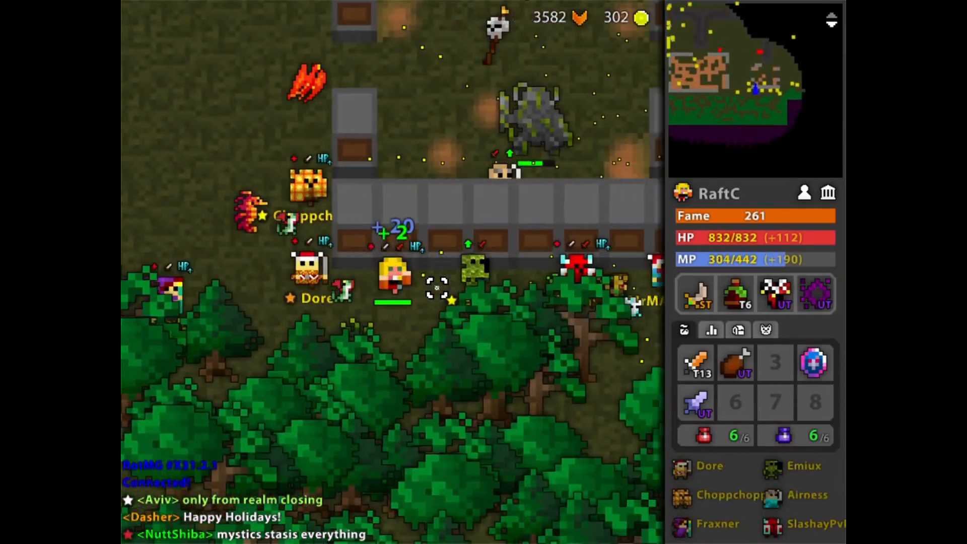
key("a")
key("w")
key("d")
key("q")
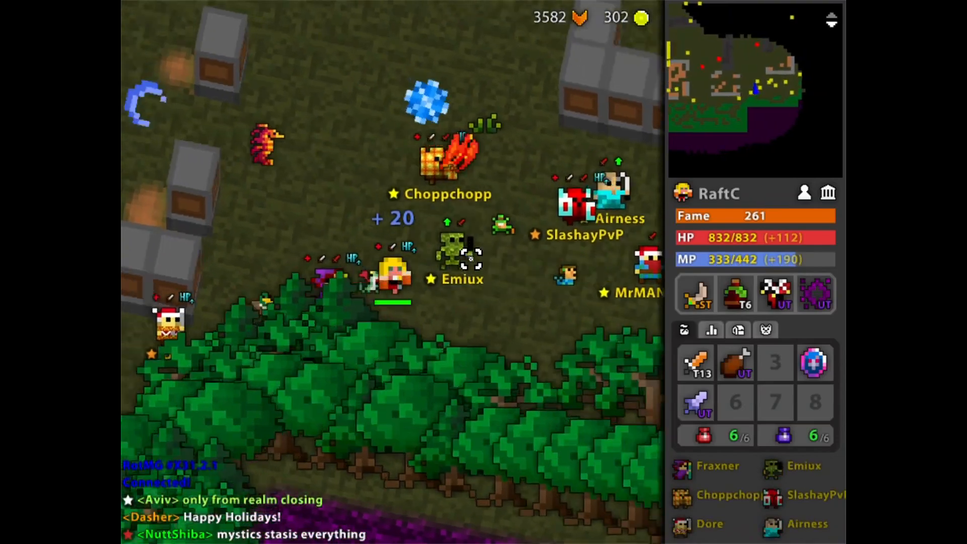
key("space")
key("w")
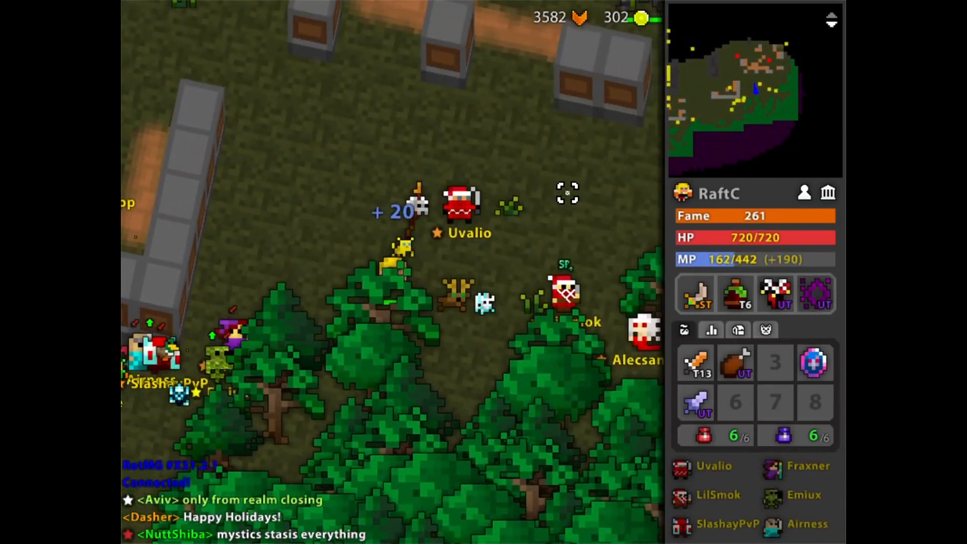
key("s")
key("space")
key("d")
key("s")
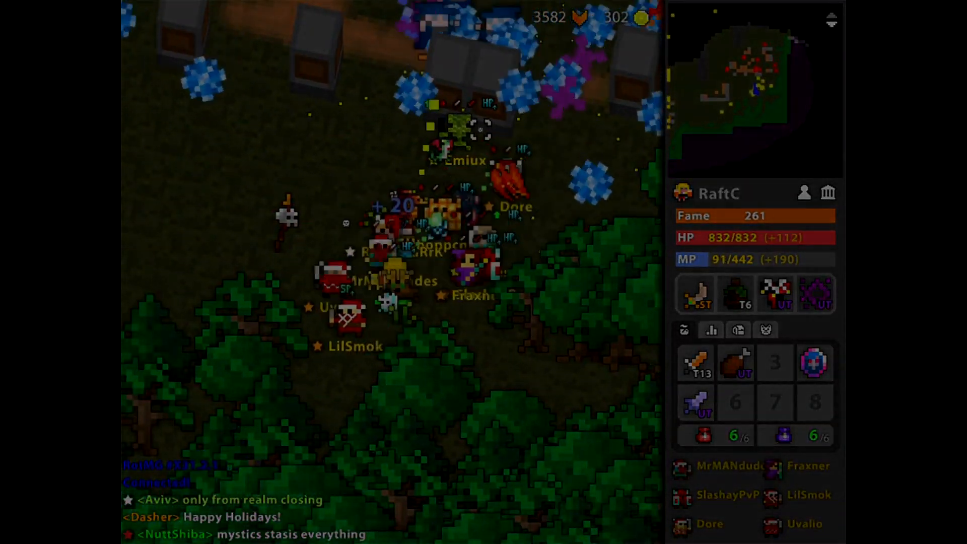